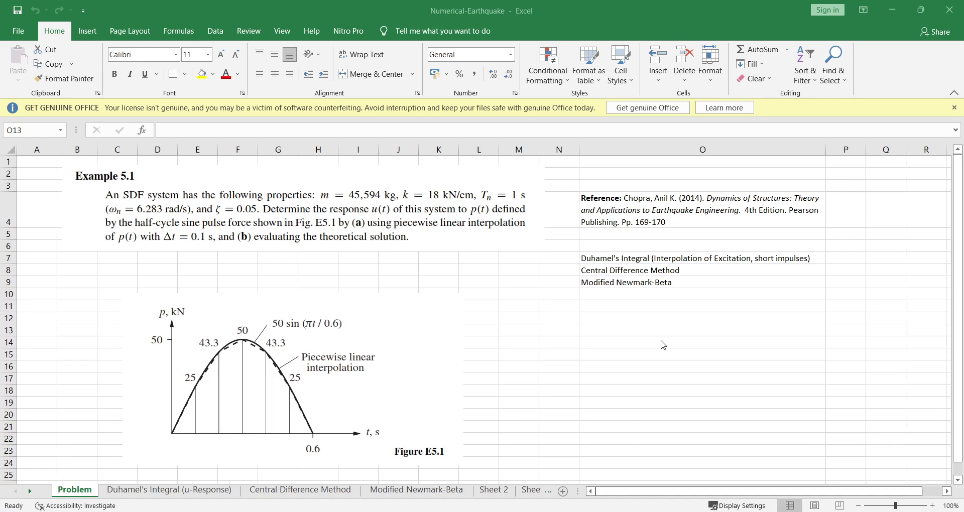
Step: Review the three solution methods listed in cells O7 to O9 beside the problem statement
left_click(658, 259)
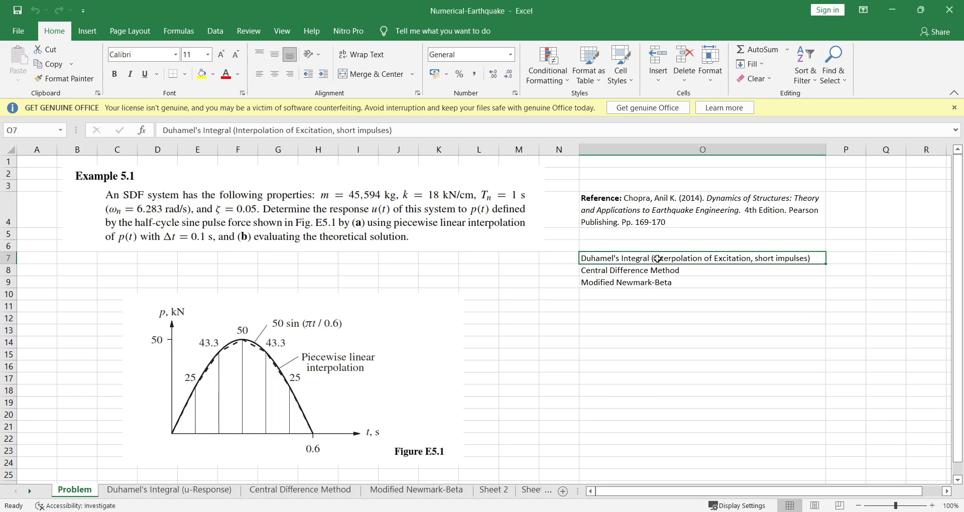
left_click(737, 271)
key("Down")
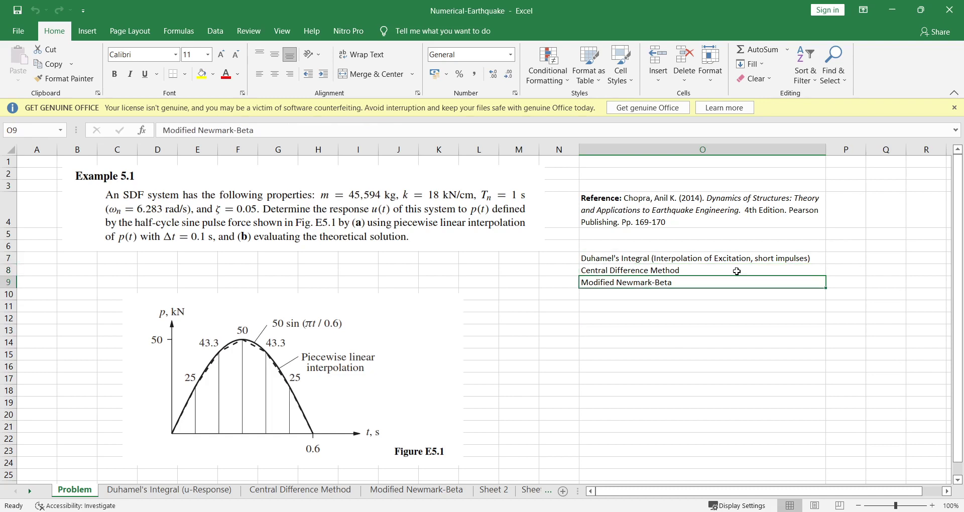
key("Up")
key("Up")
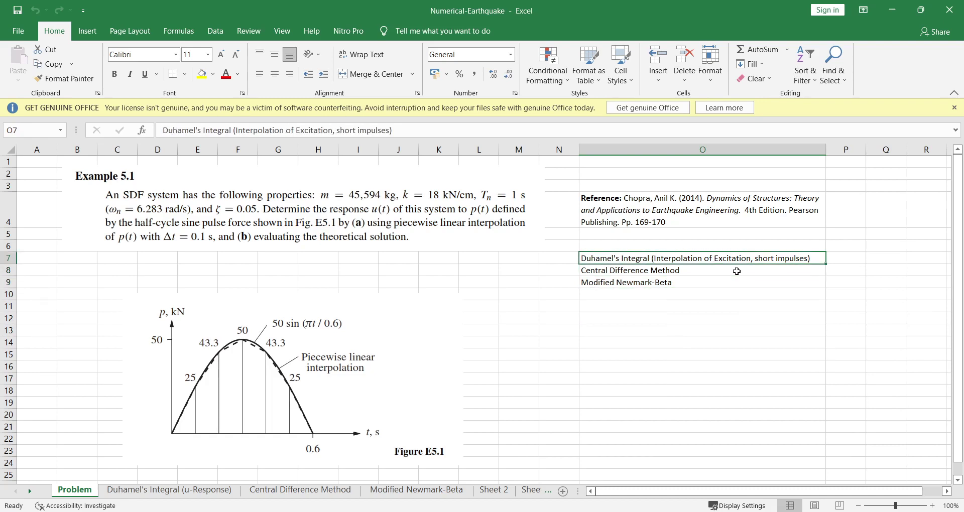
key("Down")
key("Down")
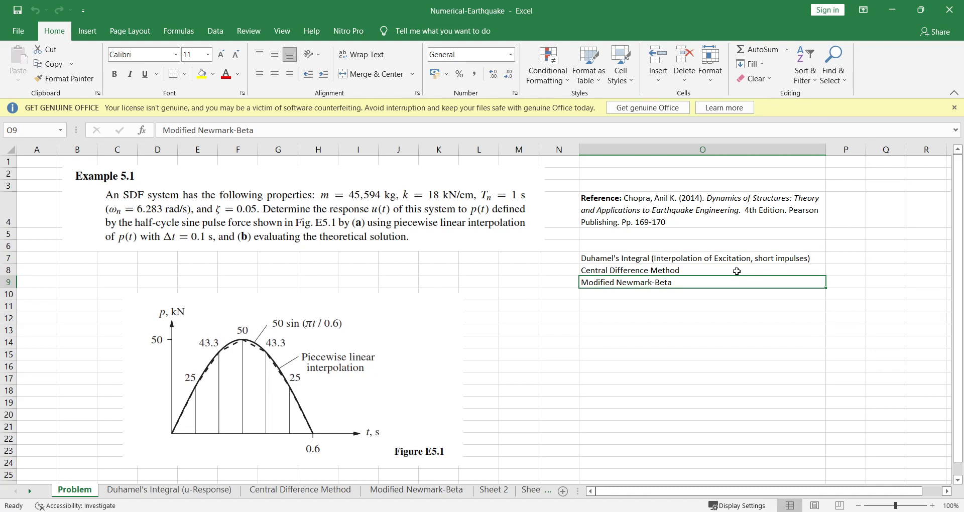
key("Down")
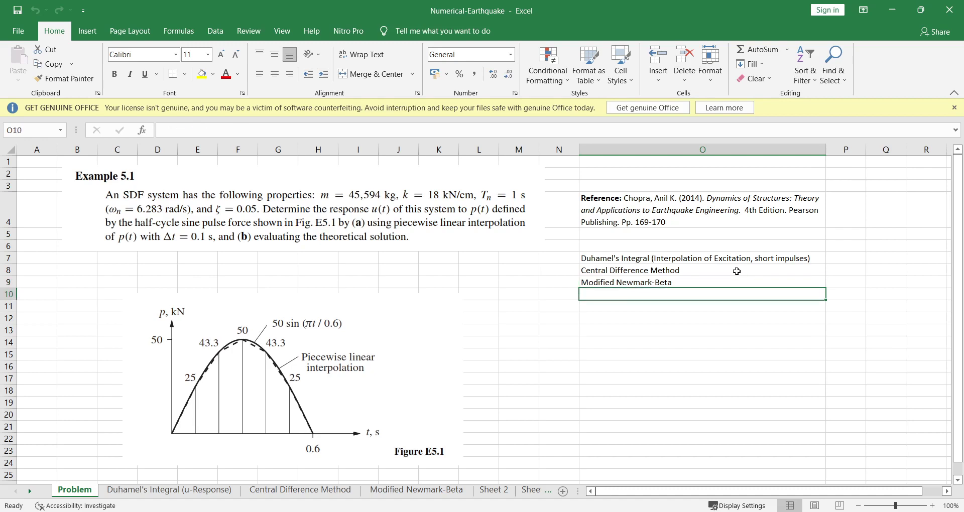
key("Up")
key("Up")
key("Up")
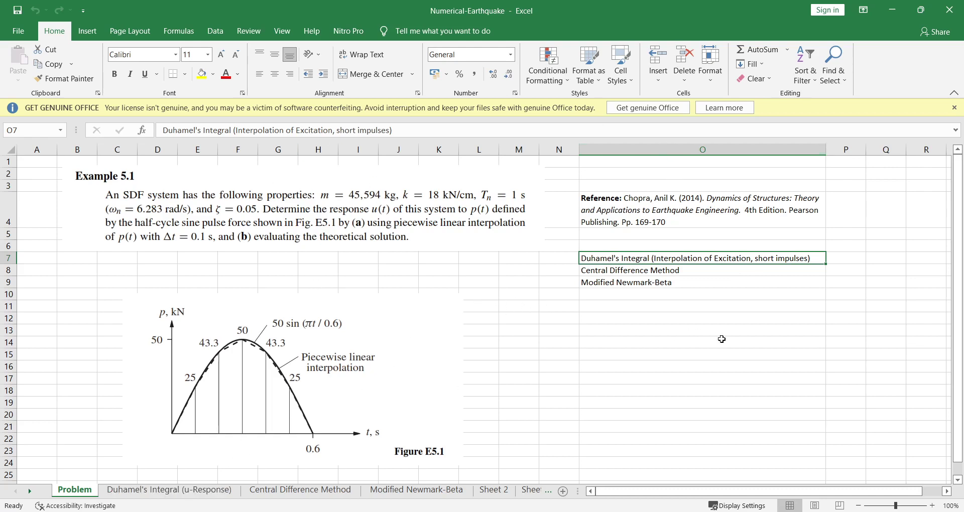
left_click(684, 270)
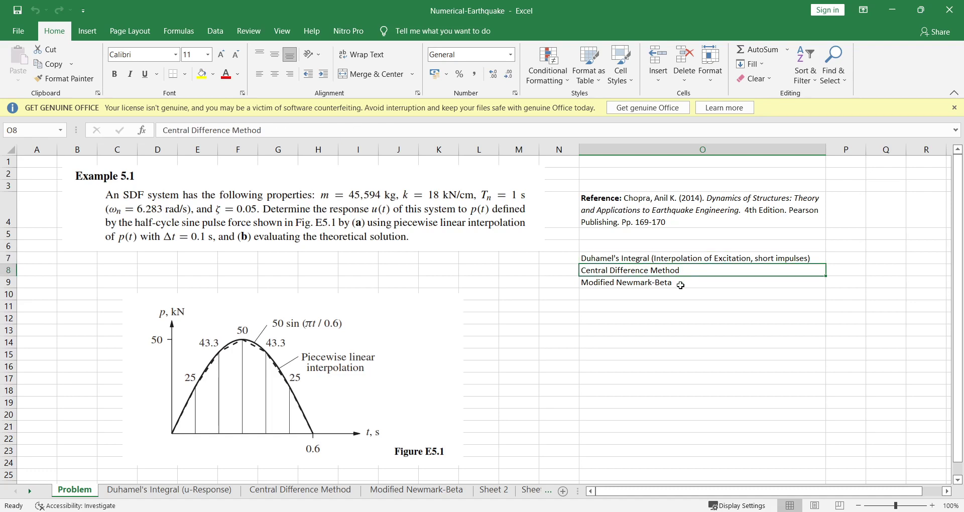
left_click(678, 286)
left_click(654, 307)
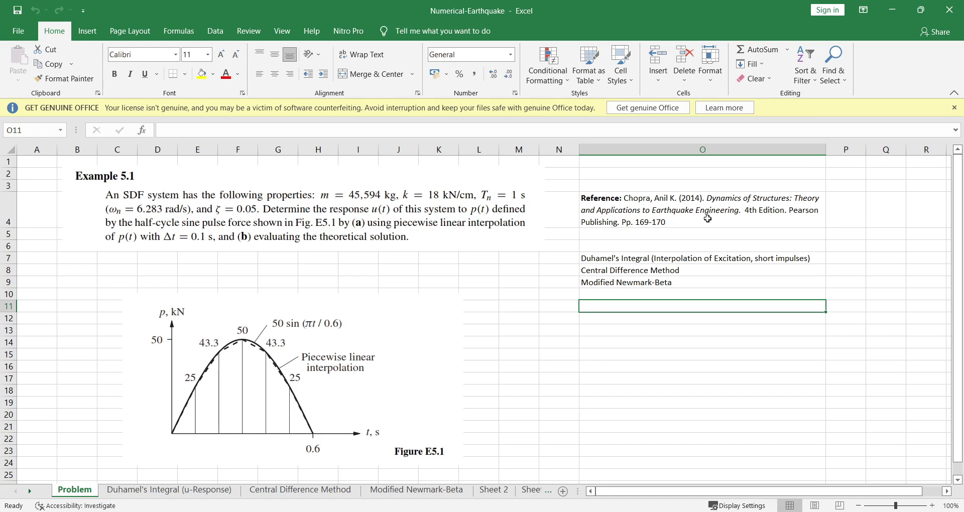
Step: Nudge the Figure E5.1 force-time graph picture upward, closer to the Example 5.1 problem statement
left_click(450, 340)
key("Up")
key("Up")
key("Up")
key("Up")
key("Up")
key("Up")
key("Up")
key("Up")
key("Up")
key("Up")
key("Up")
key("Up")
key("Up")
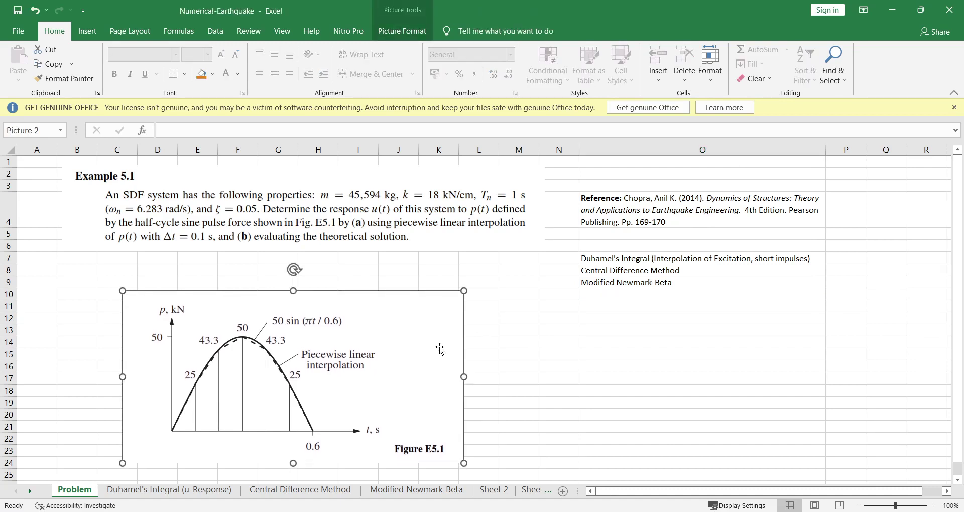
key("Up")
key("Up")
key("Up")
key("Up")
key("Up")
key("Up")
key("Up")
key("Up")
key("Up")
key("Up")
key("Up")
key("Up")
key("Up")
key("Up")
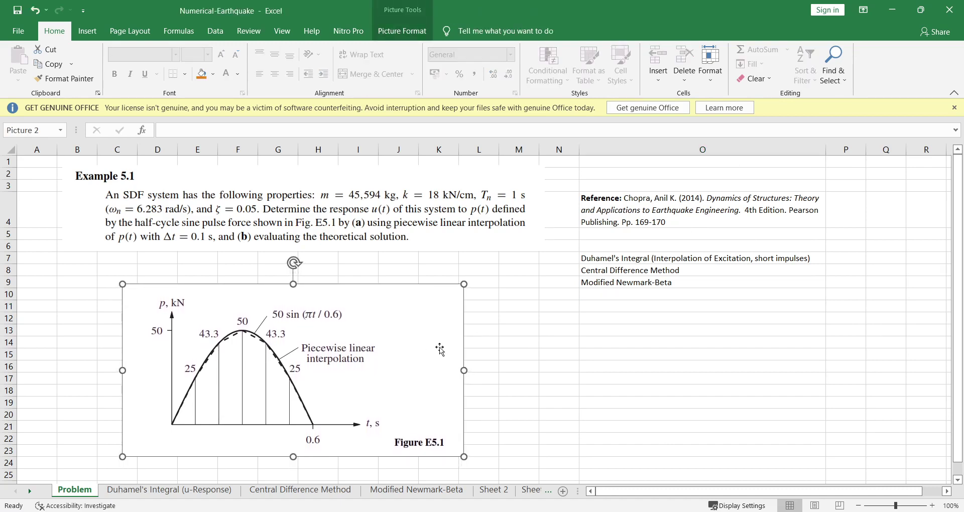
key("Up")
key("Up")
key("Up")
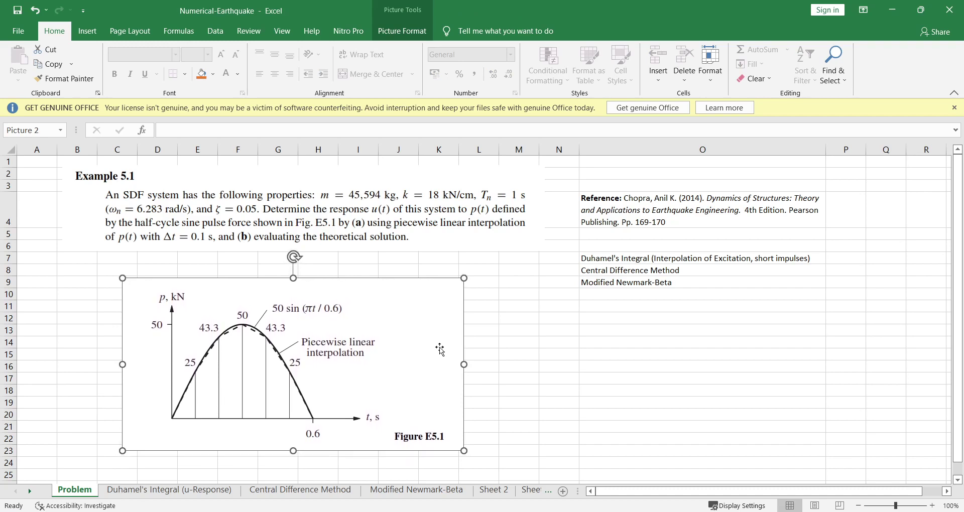
left_click(591, 343)
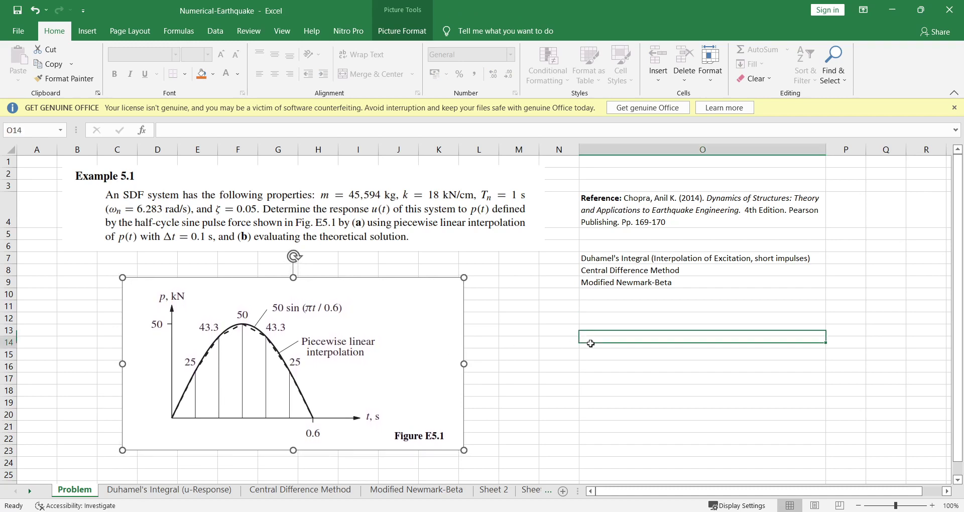
left_click(618, 321)
left_click(661, 260)
left_click_drag(661, 260, 658, 282)
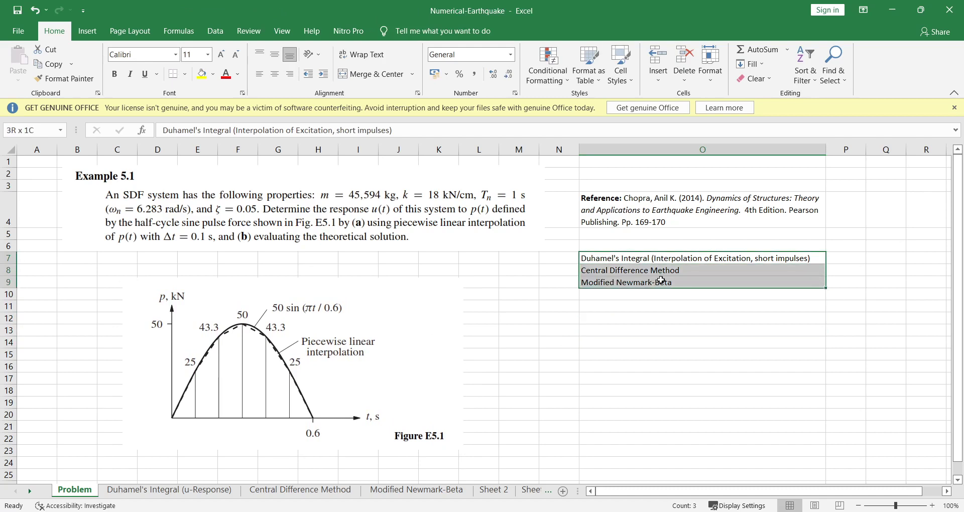
left_click(657, 282)
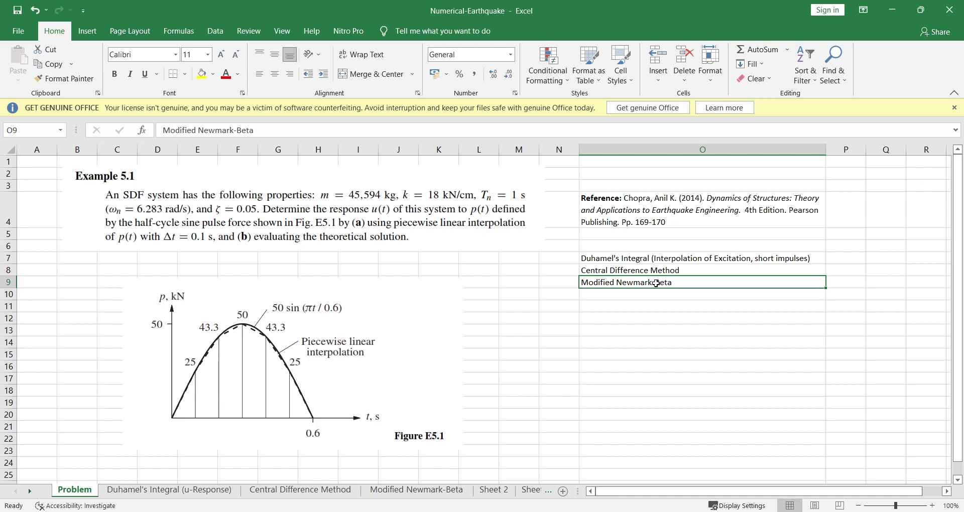
left_click(661, 320)
left_click(651, 375)
left_click(655, 340)
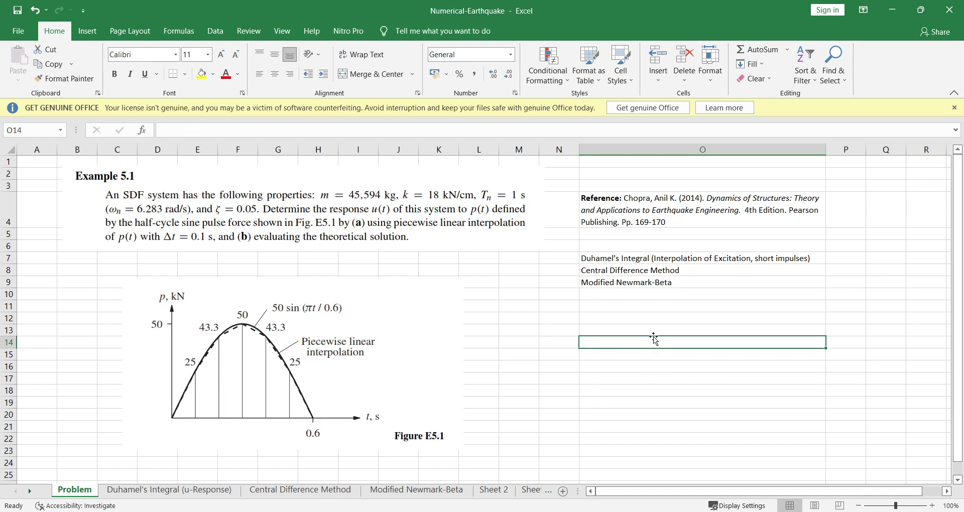
left_click(675, 354)
left_click(663, 377)
left_click(653, 365)
left_click(649, 331)
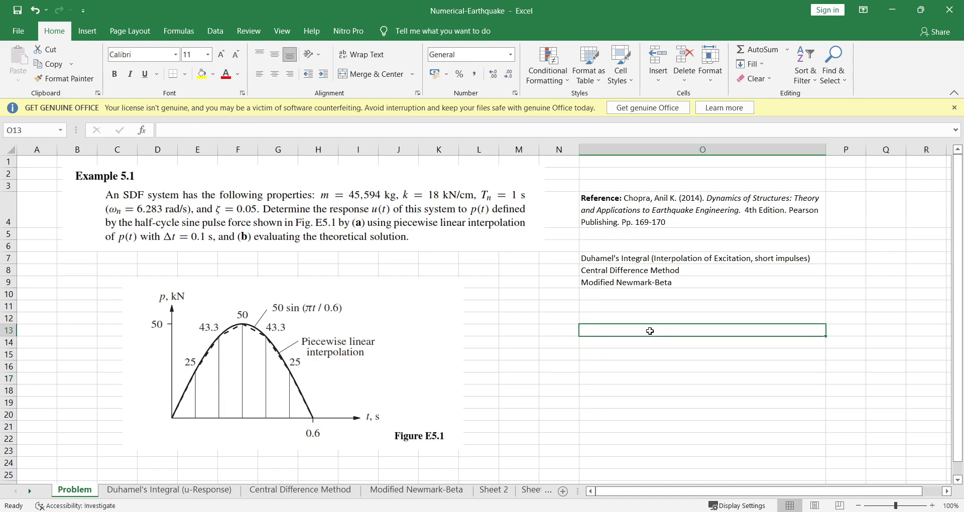
left_click(684, 307)
left_click(657, 331)
left_click(632, 371)
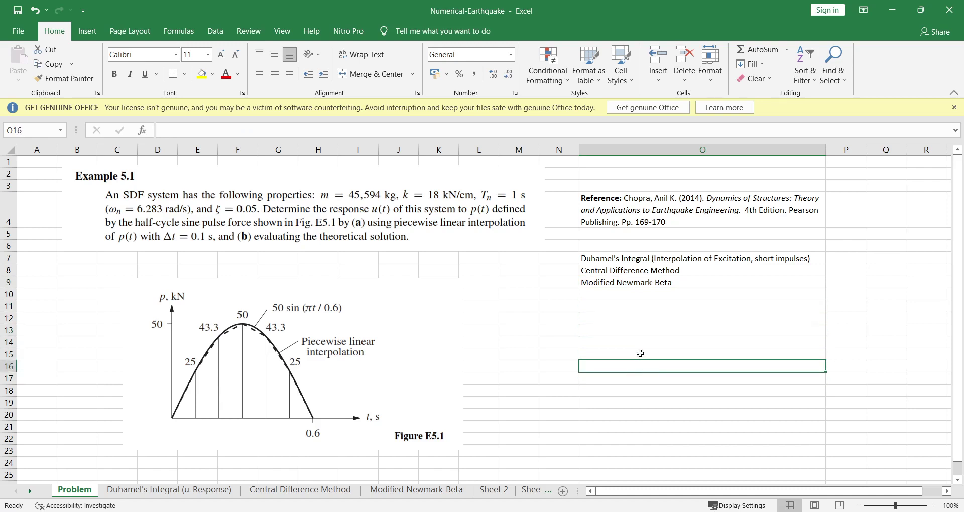
left_click(649, 344)
left_click(653, 330)
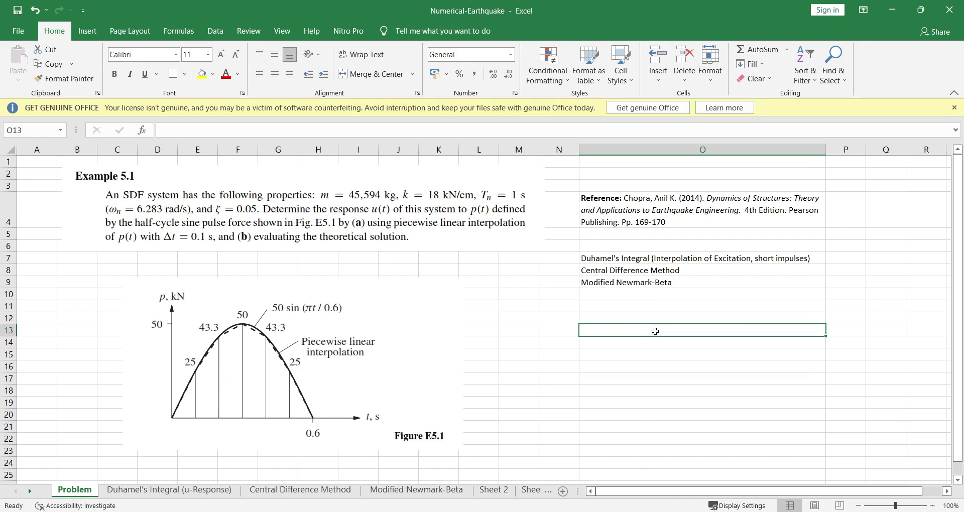
left_click(625, 318)
left_click(624, 307)
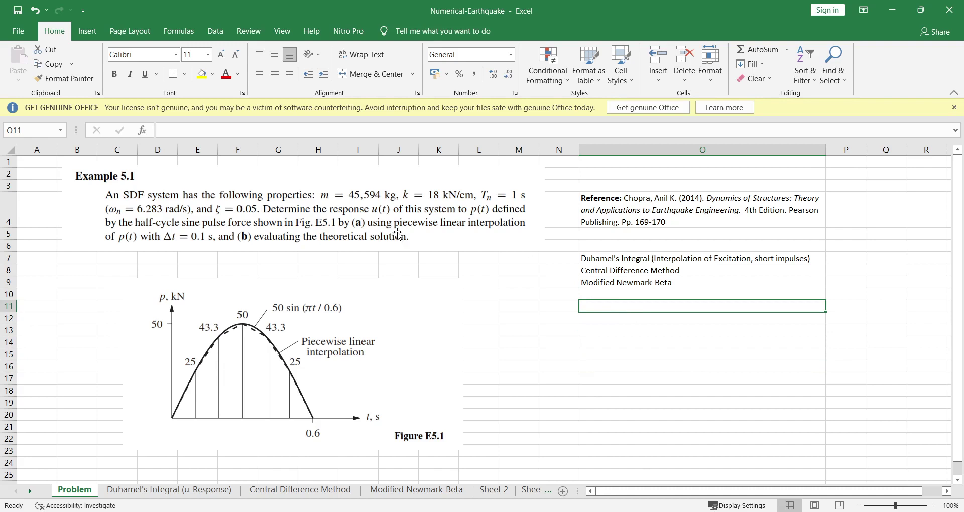
Step: Examine the Duhamel's Integral, Central Difference and Modified Newmark-Beta entries together with the Example 5.1 problem statement
left_click(627, 257)
left_click(635, 307)
left_click(628, 259)
left_click(626, 268)
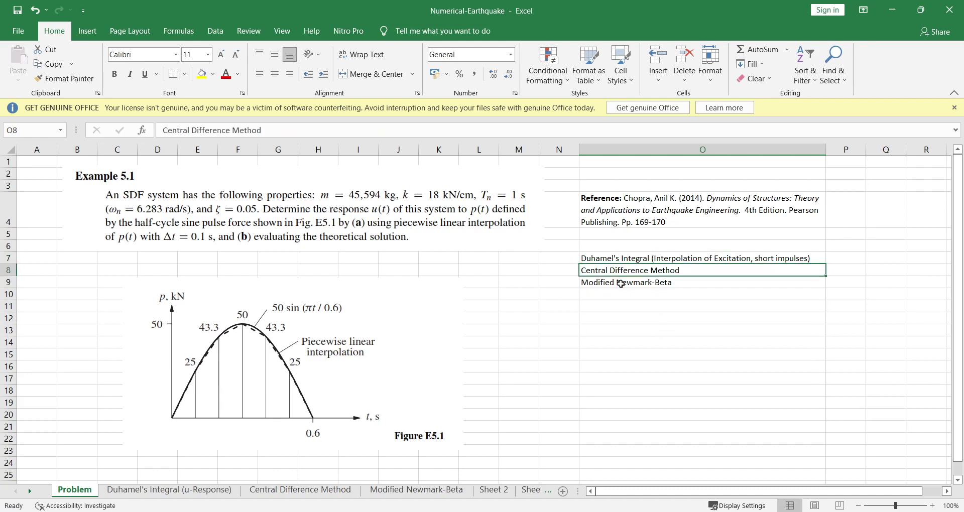
left_click(622, 284)
left_click(619, 269)
left_click(603, 258)
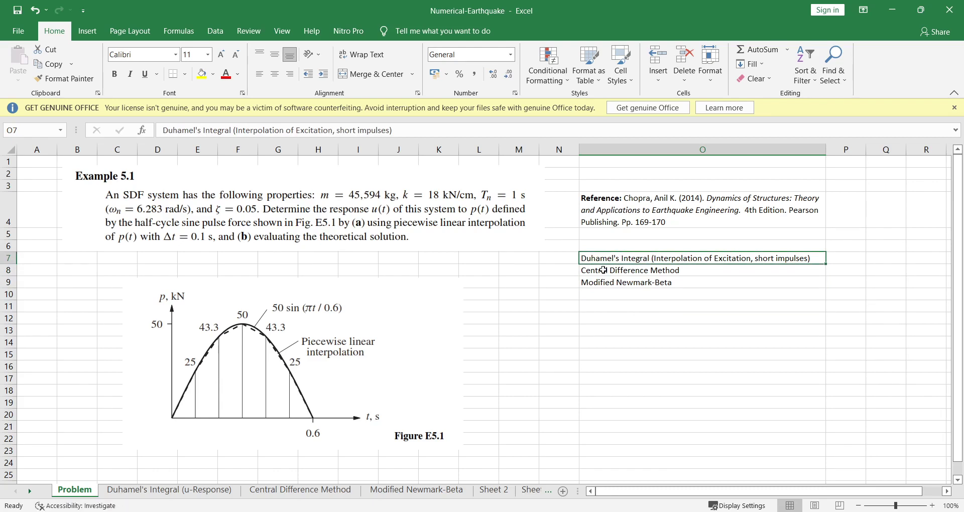
left_click(606, 272)
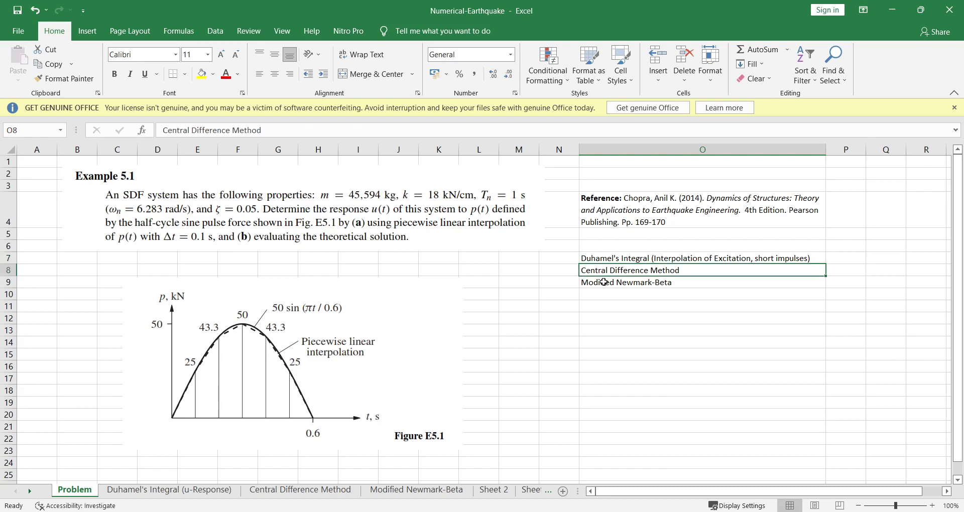
left_click(604, 282)
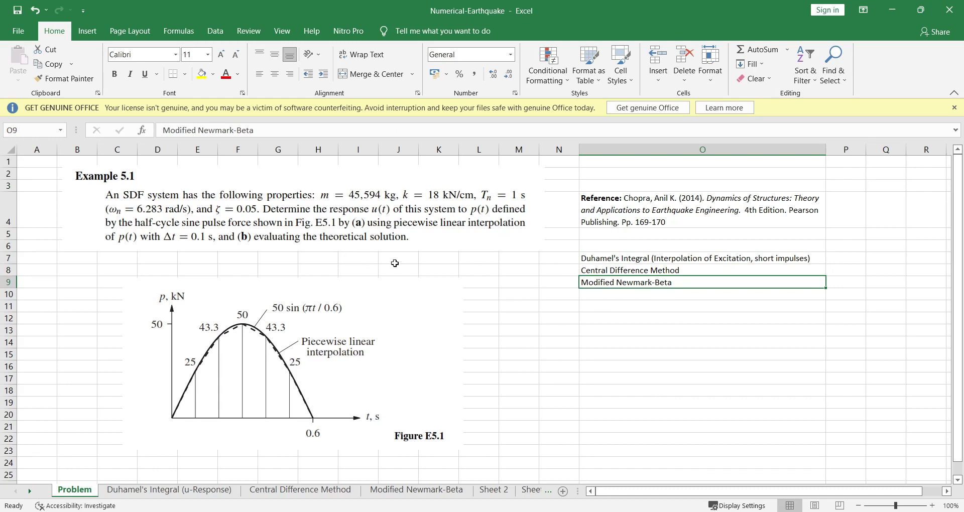
left_click(386, 197)
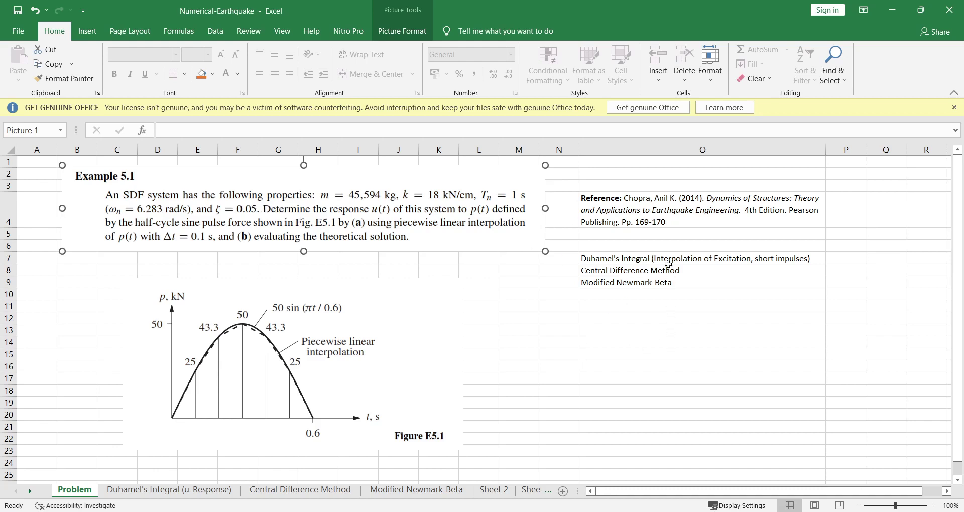
left_click_drag(655, 247, 652, 272)
left_click(638, 320)
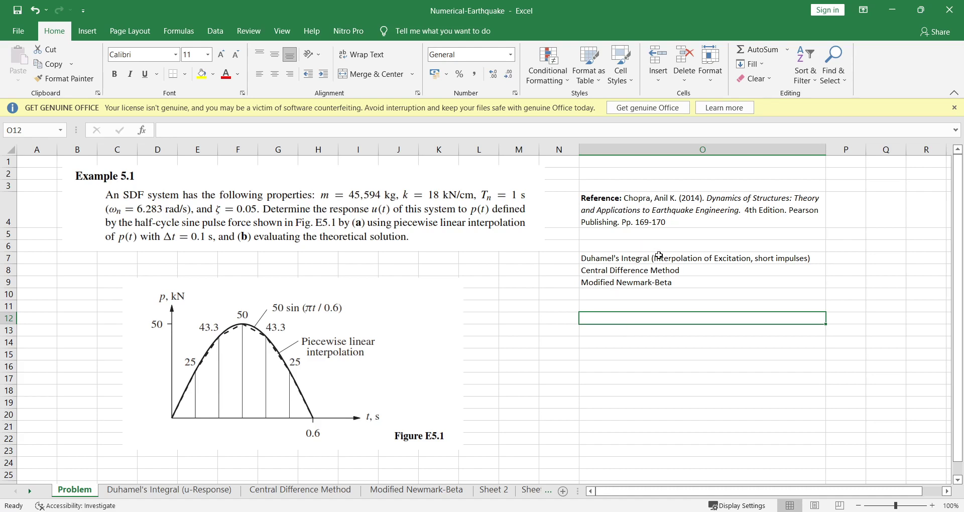
left_click_drag(659, 255, 660, 282)
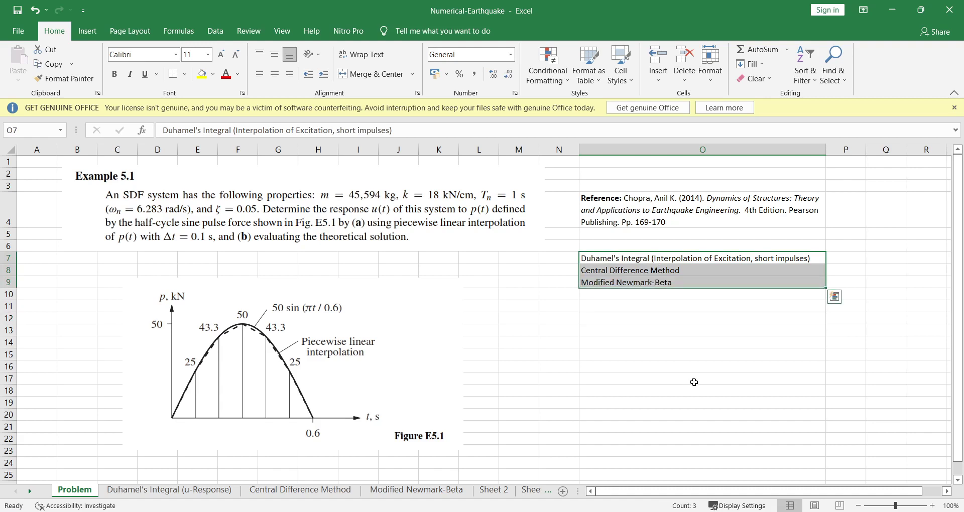
left_click(694, 382)
Step: Enter the heading "Time Domain Analysis (Time History Analysis)" in cell O6 above the list of methods
left_click(615, 246)
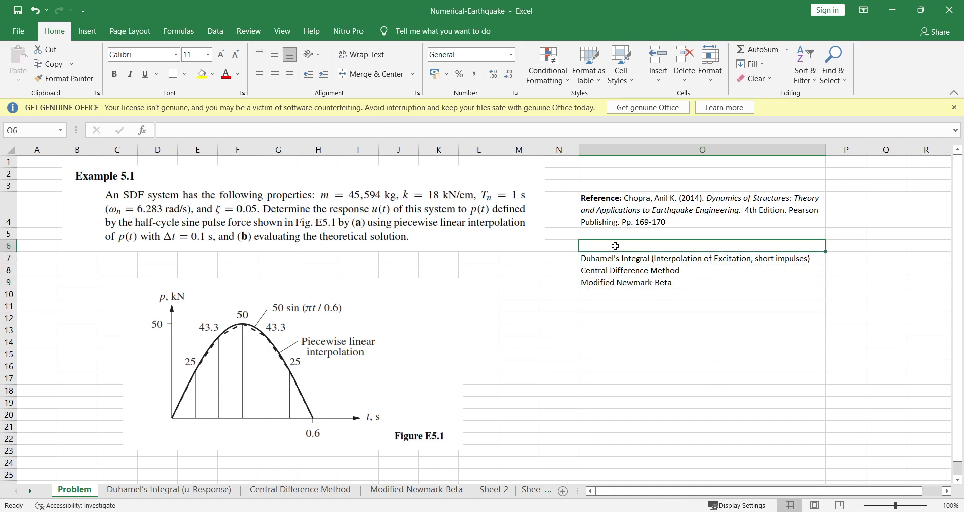
type("Time Do")
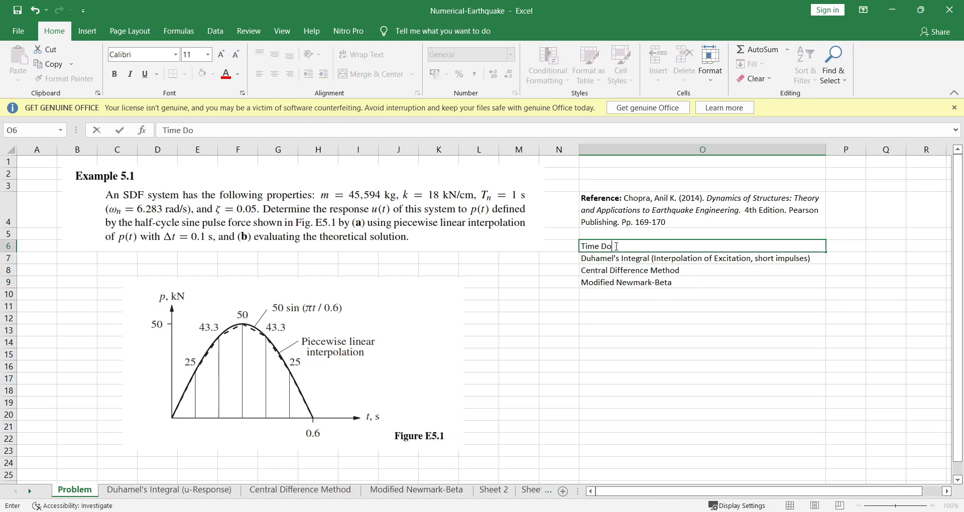
type("main Analysis (T")
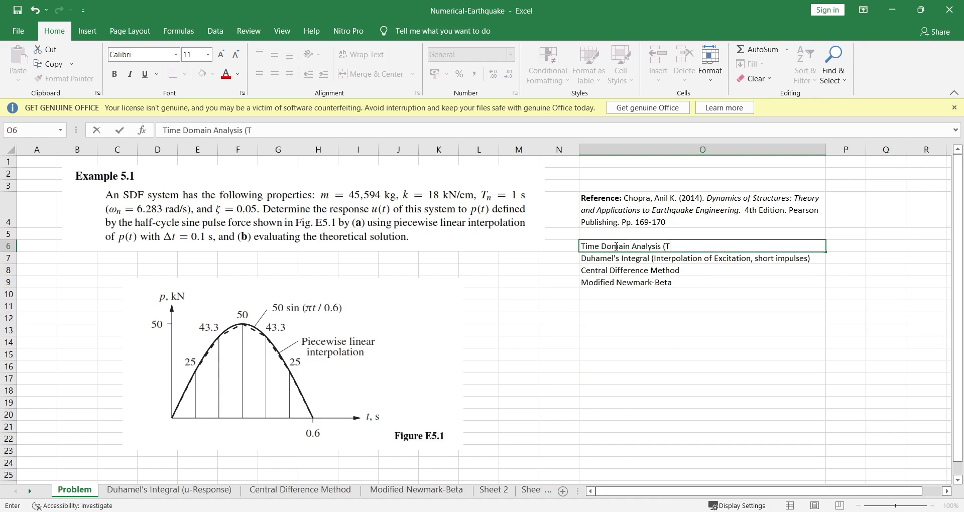
type("Time History ")
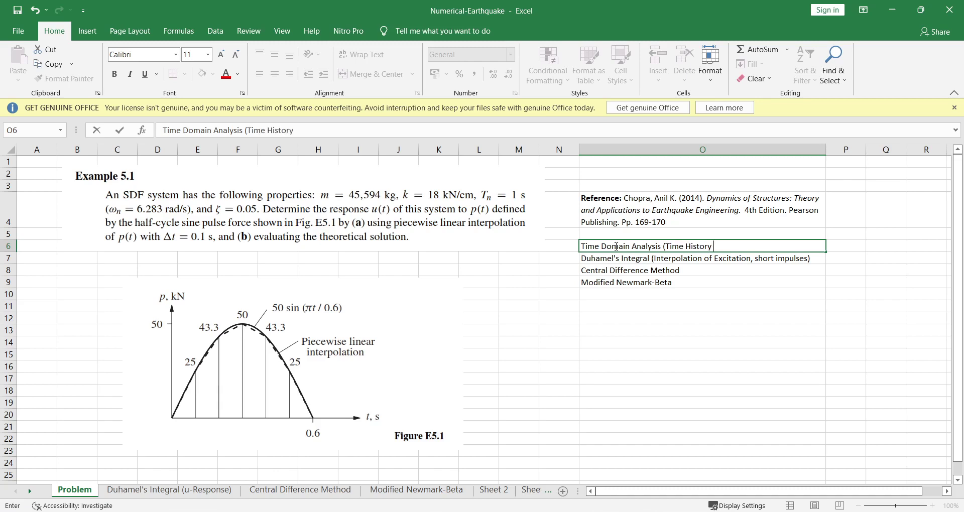
type("Analysis")
left_click(626, 321)
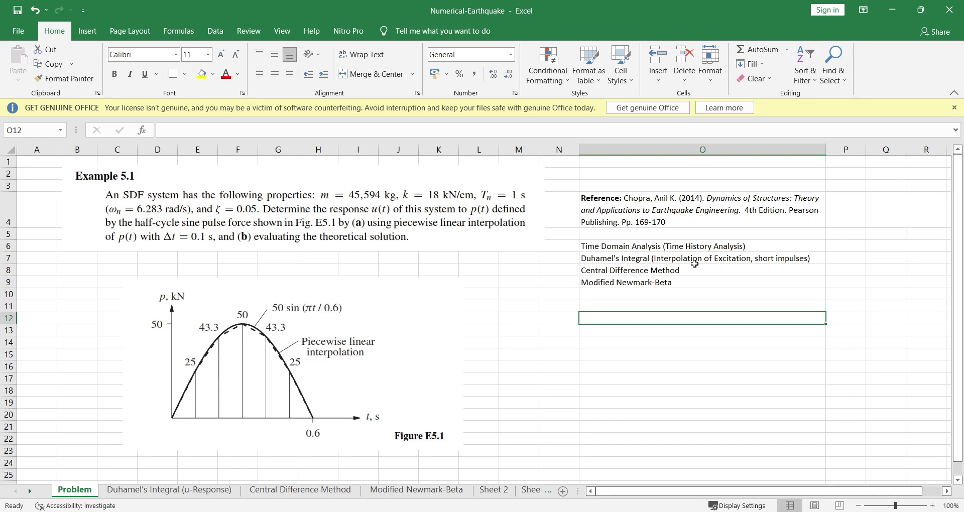
left_click_drag(670, 256, 665, 284)
left_click(653, 337)
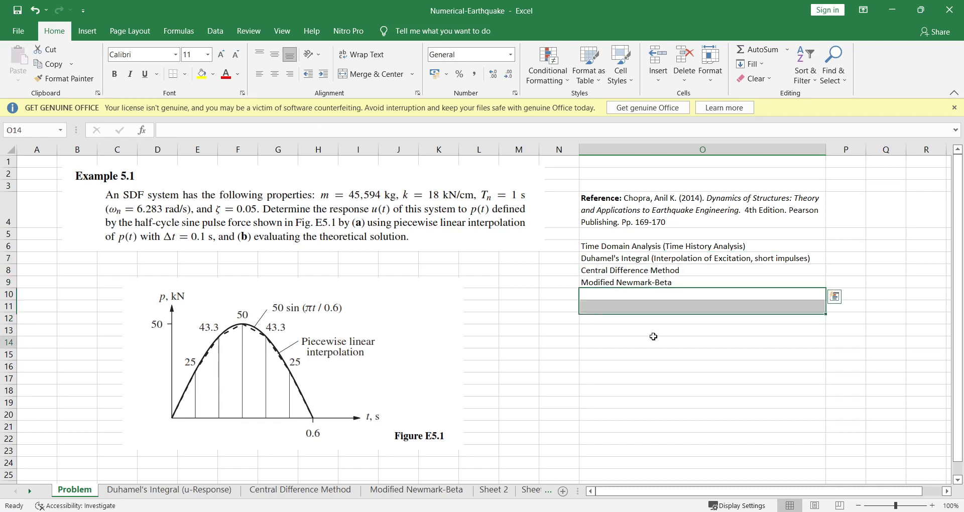
left_click(624, 268)
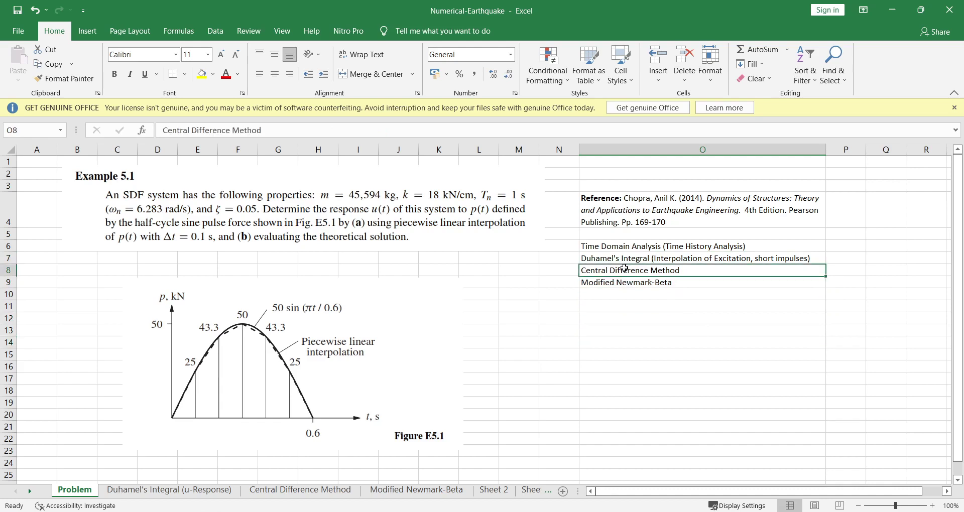
left_click_drag(621, 258, 619, 281)
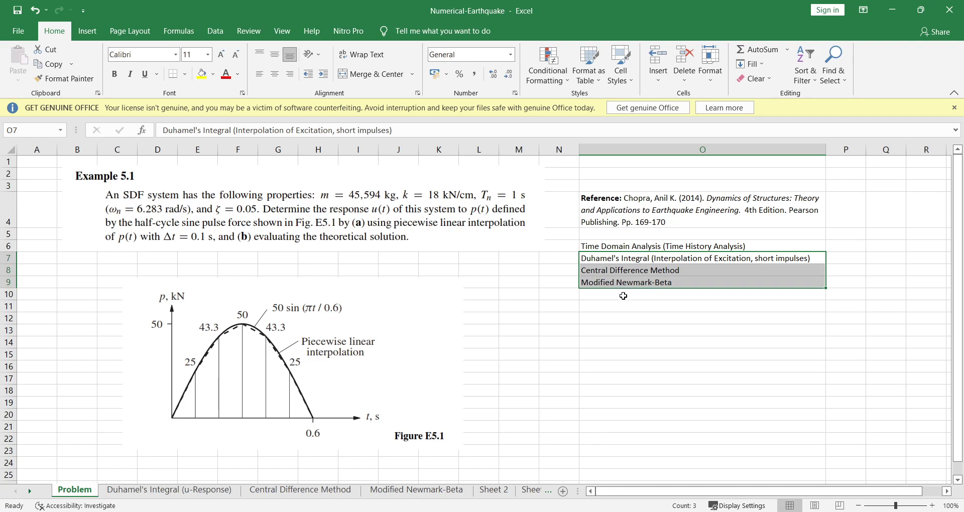
left_click(624, 297)
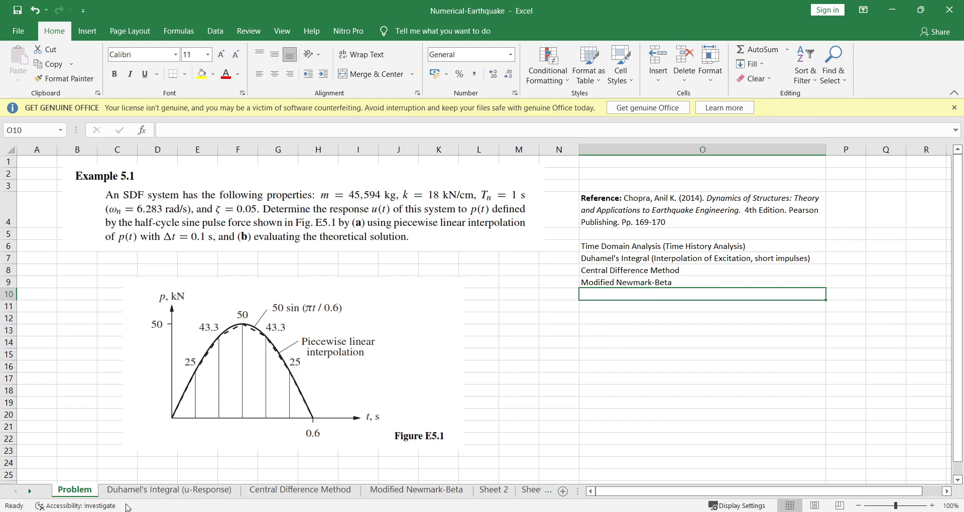
Step: Open the Duhamel's Integral (u-Response) sheet and look over the recurrence constants table in S3 to S10
left_click(169, 490)
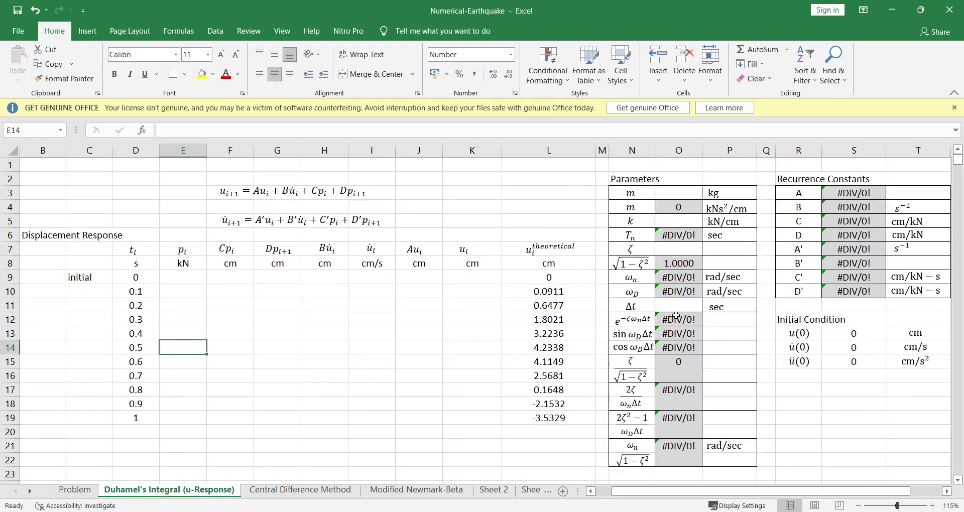
left_click(748, 358)
scroll(738, 361, "down", 1)
scroll(731, 368, "up", 1)
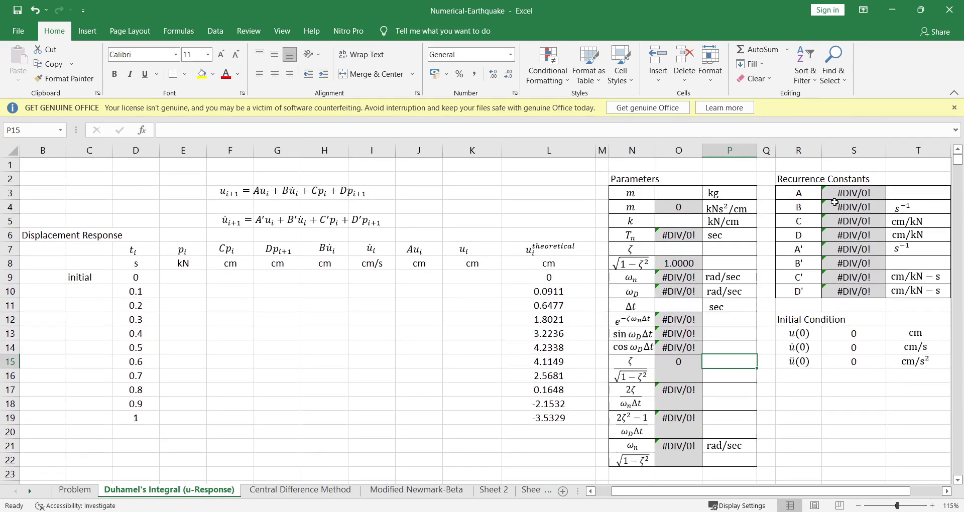
left_click_drag(841, 191, 850, 290)
left_click(850, 290)
Step: Go through the formulas behind the recurrence constants A to D' one cell at a time, beginning at S3
left_click(846, 197)
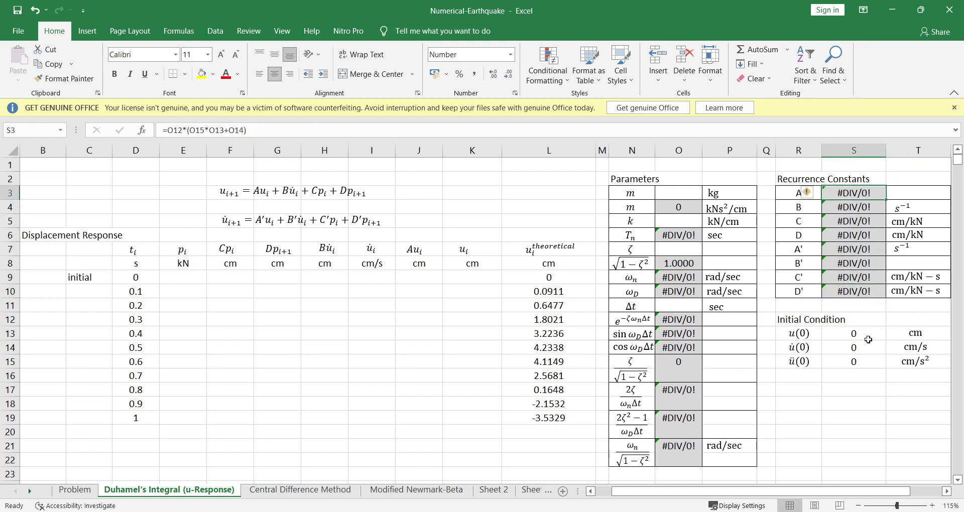
key("Down")
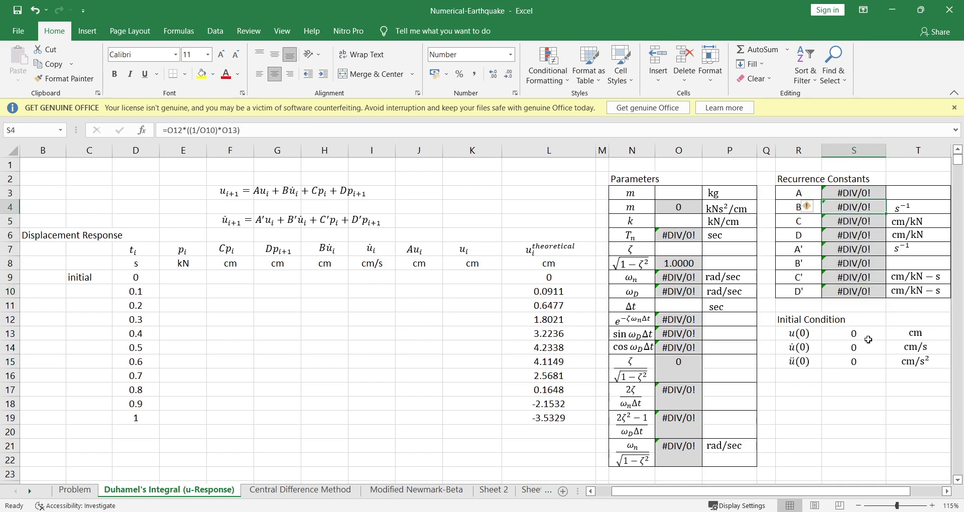
key("Down")
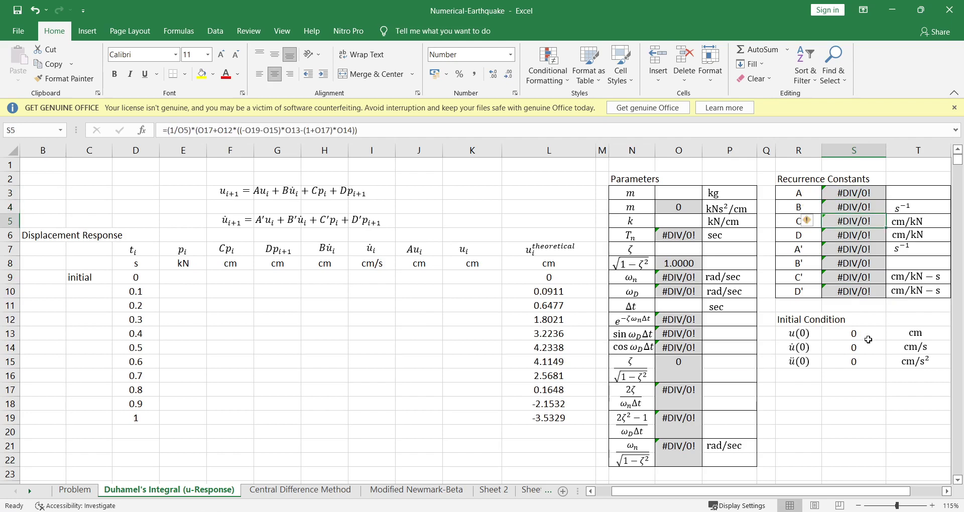
key("Down")
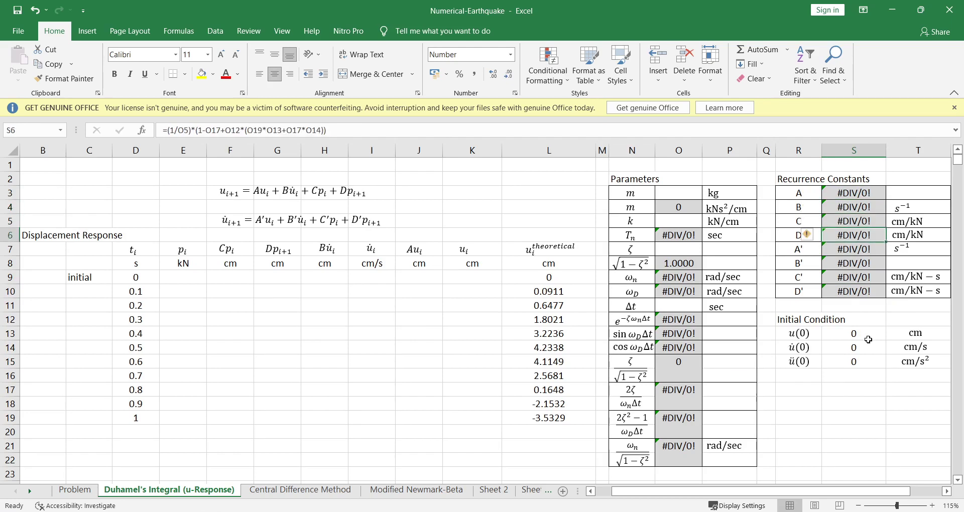
key("Down")
key("Down")
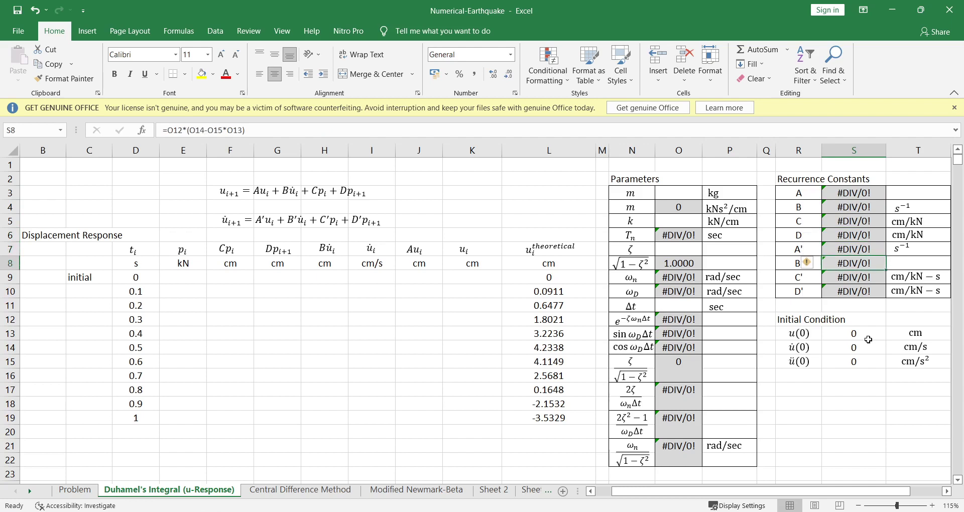
key("Down")
key("Down")
key("Up")
key("Up")
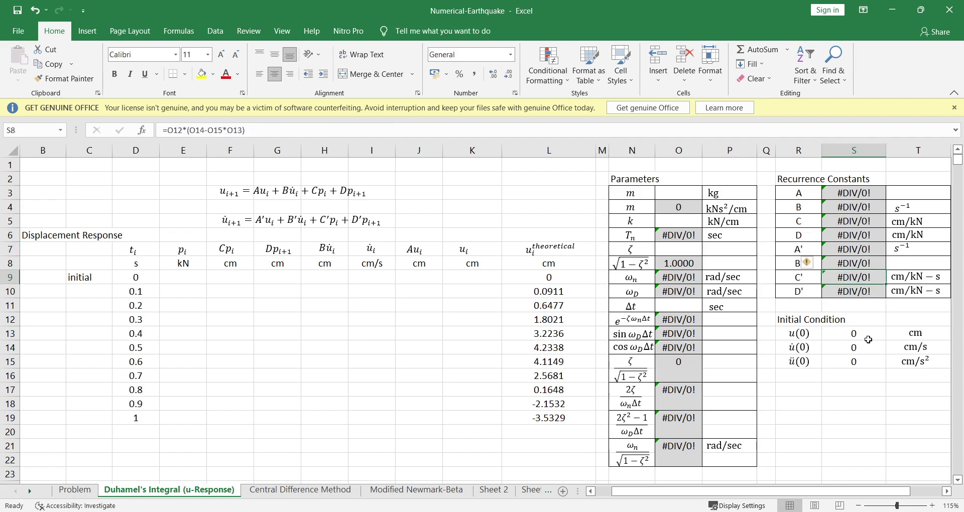
key("Up")
key("Up")
key("Up")
key("Up")
key("Up")
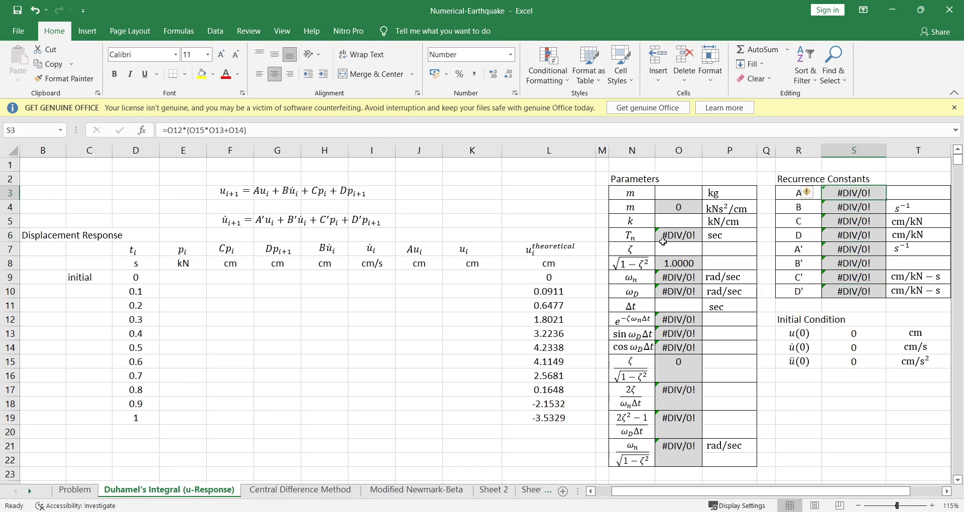
Step: Examine the Parameters column from O3 to O21, including the formulas for natural period, damping term, natural frequency and damped frequency
left_click(683, 200)
left_click_drag(684, 199, 679, 411)
left_click(873, 197)
left_click_drag(665, 196, 669, 451)
left_click(669, 448)
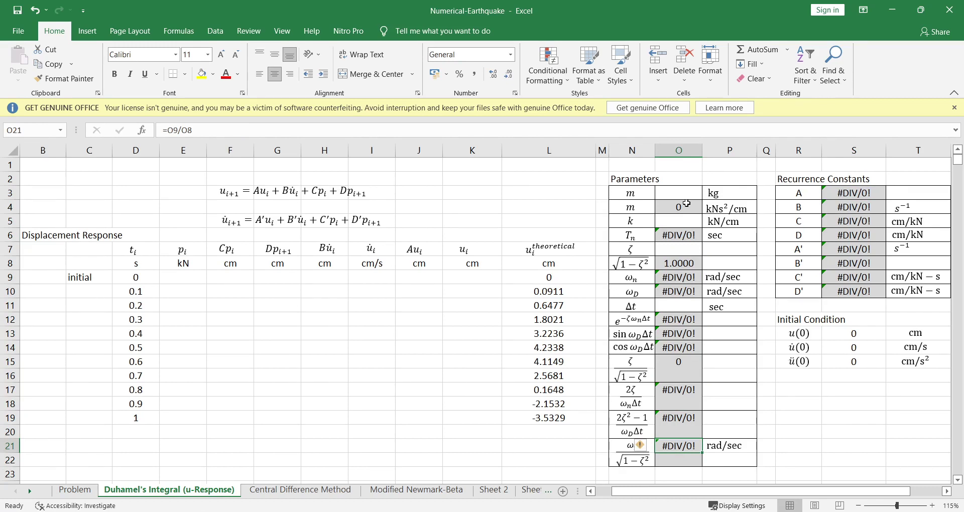
left_click(676, 236)
left_click(678, 266)
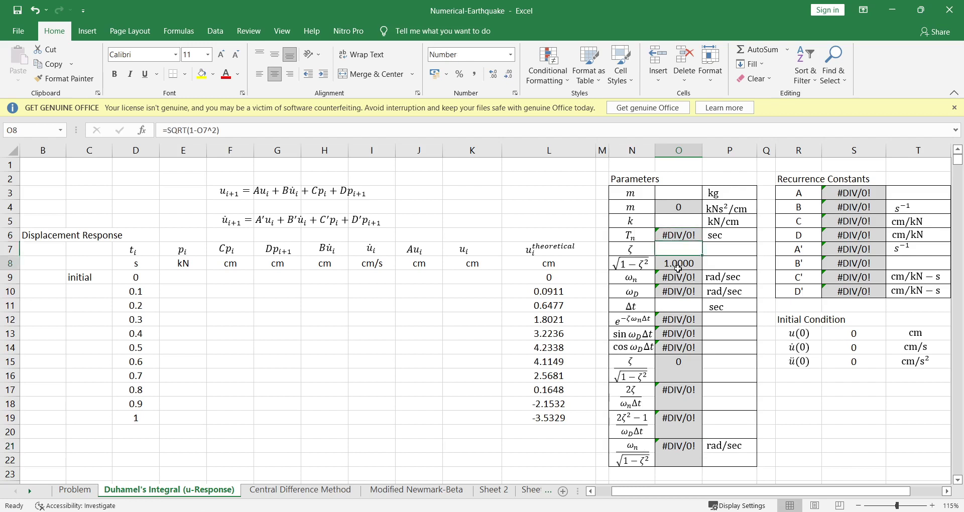
left_click(678, 282)
left_click(669, 296)
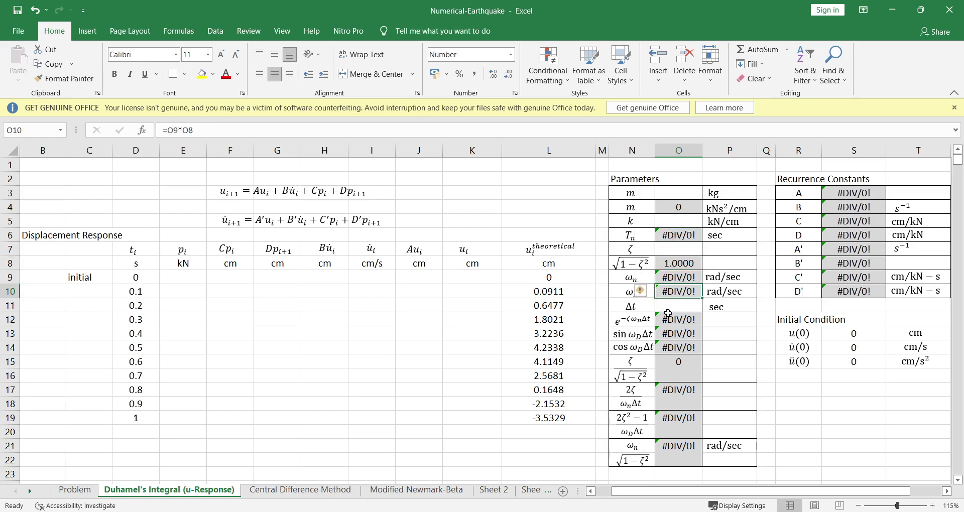
left_click(669, 319)
left_click(723, 360)
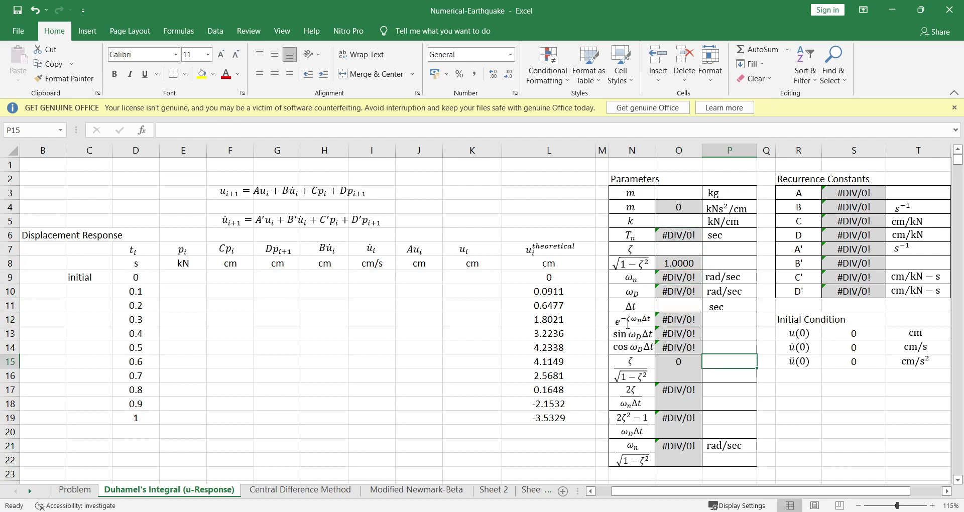
Step: Check the labels of the exponential, sine and cosine terms in rows 12 to 14 of the Parameters table
left_click(614, 319)
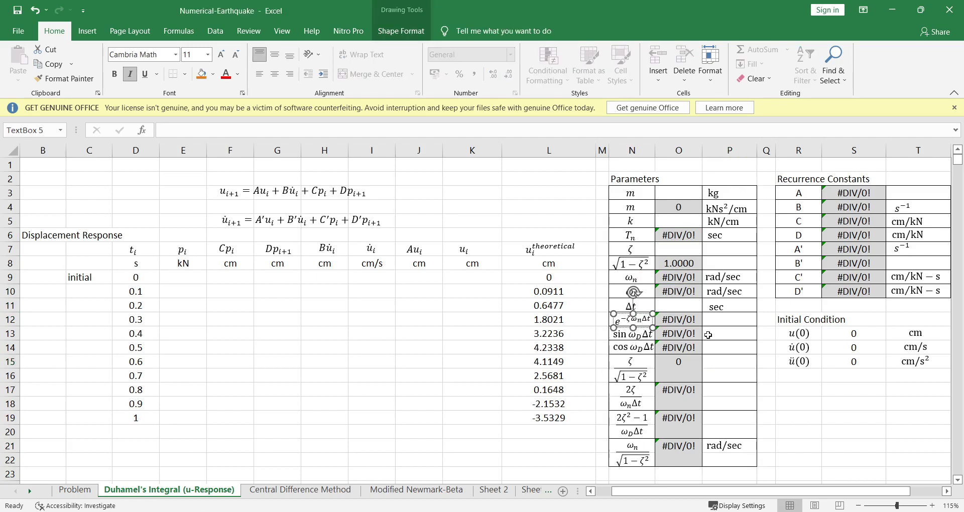
left_click(663, 336)
left_click(633, 334)
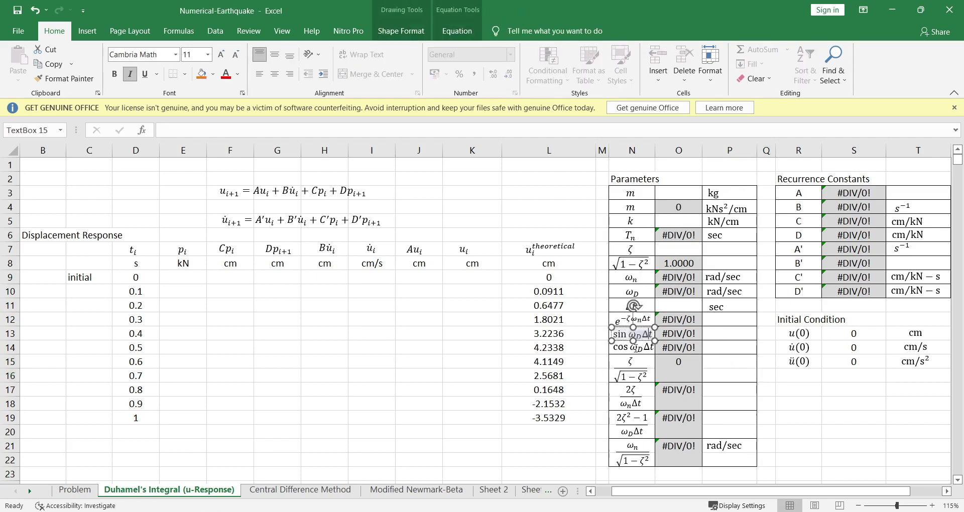
left_click(635, 347)
left_click(763, 390)
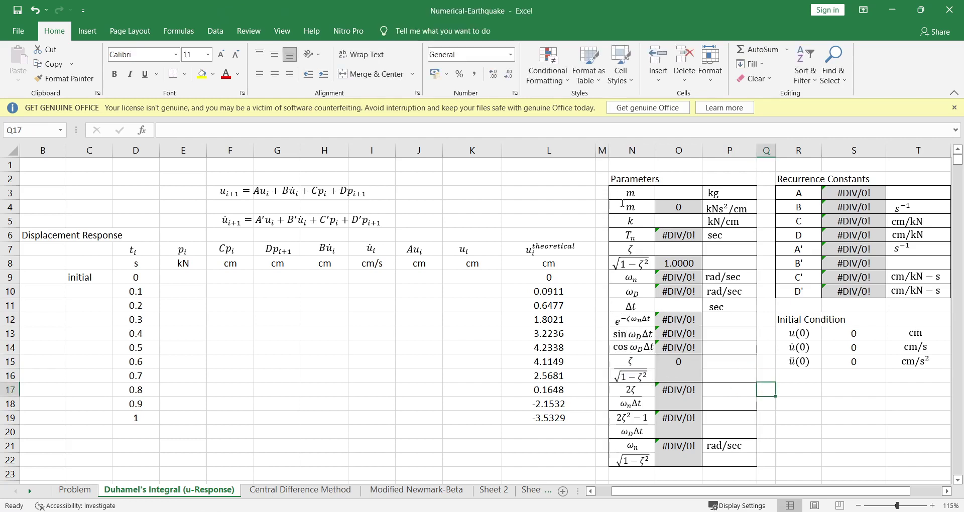
Step: Recheck the formulas of the upper recurrence constants, starting from constant A in cell S3
left_click(861, 191)
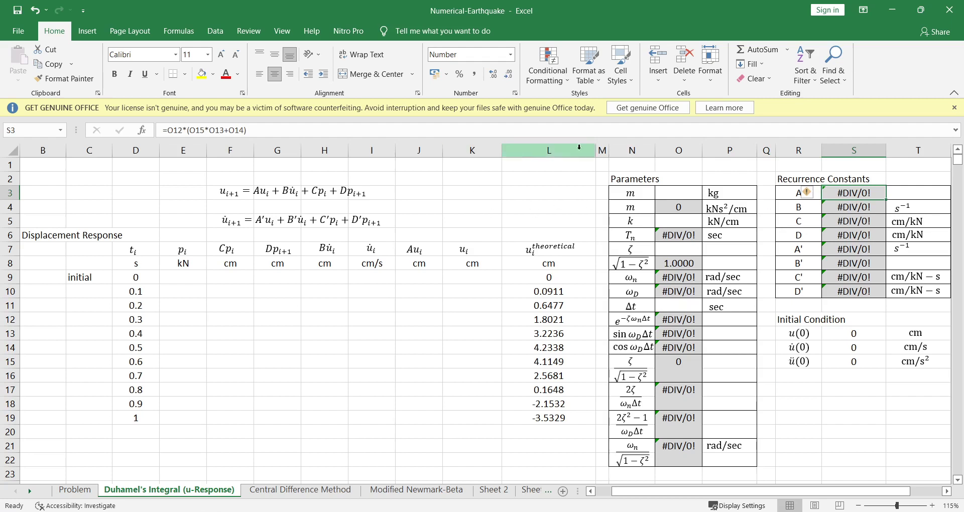
key("Down")
key("Down")
key("Down")
key("Down")
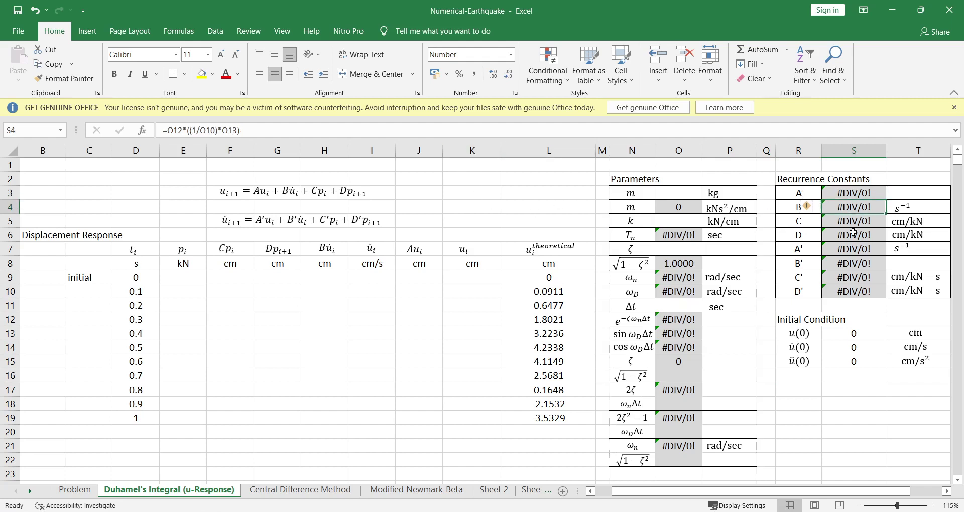
Step: Look over the displacement response range E9:K19 and its displacement and velocity column headings
left_click_drag(196, 275, 485, 424)
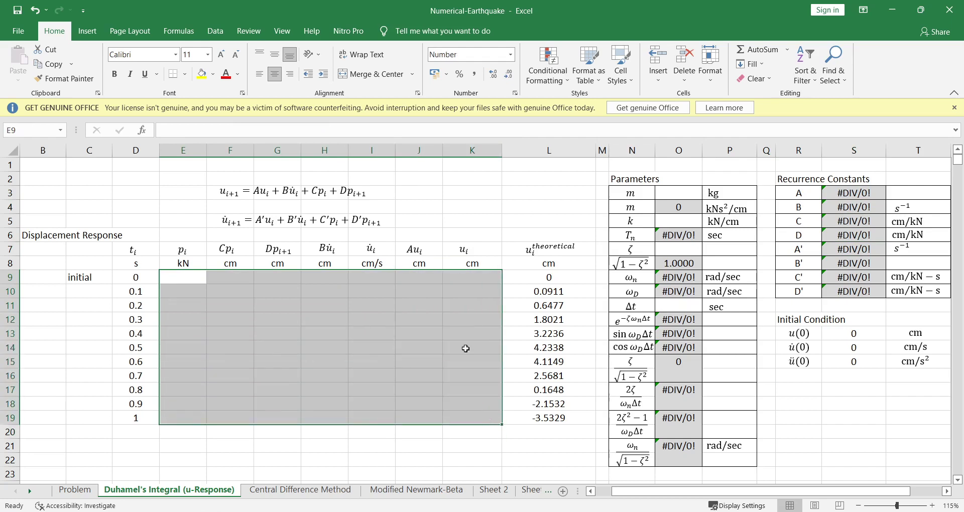
left_click(479, 250)
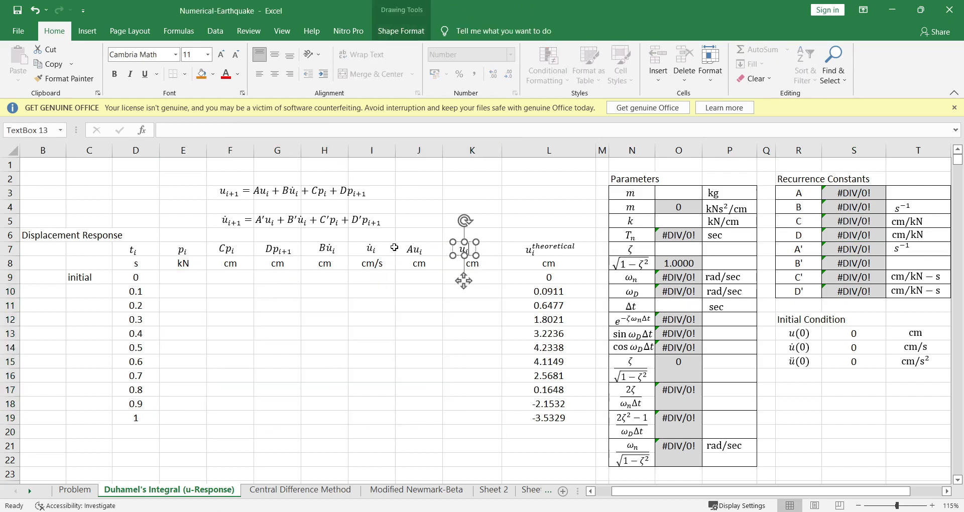
left_click(378, 248)
left_click(438, 220)
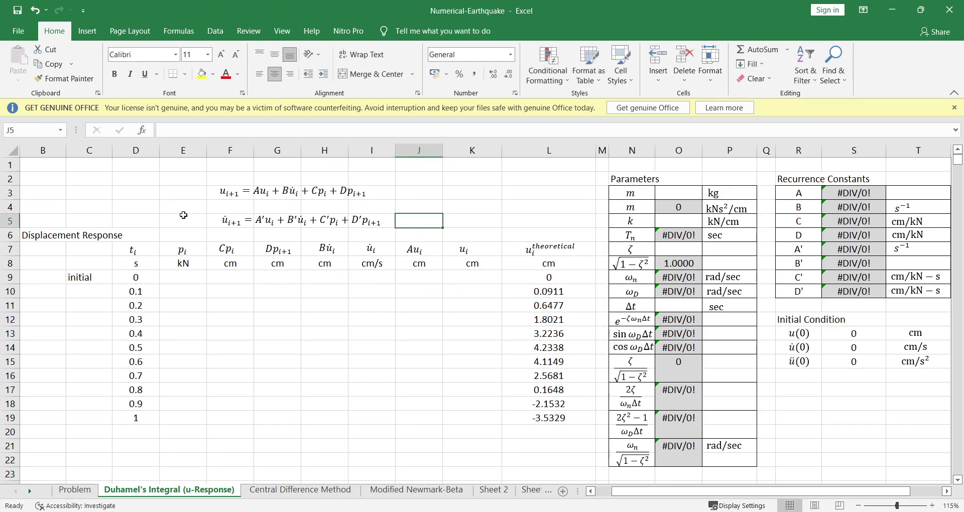
Step: Compare the half-cycle sine force graph on the Problem sheet with the time steps in D9:D19 of the Duhamel's Integral sheet
left_click(90, 489)
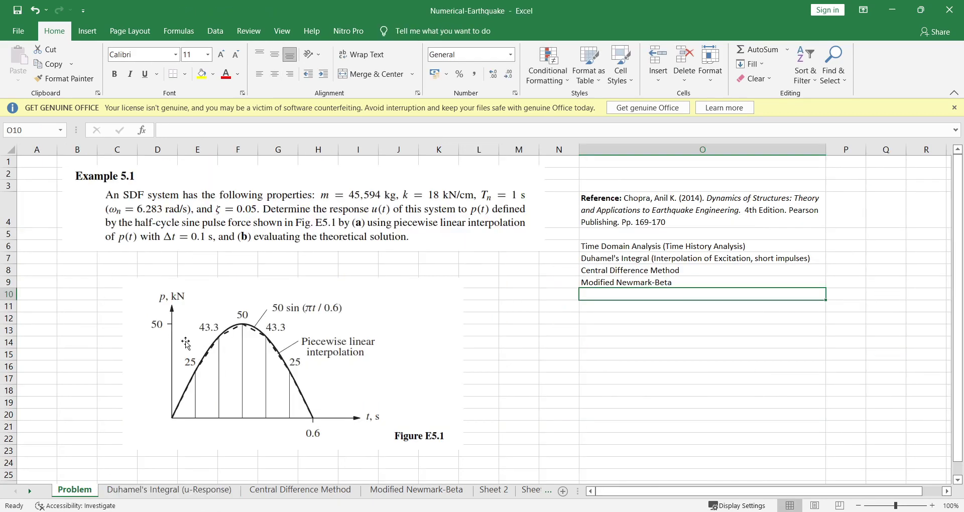
left_click(173, 490)
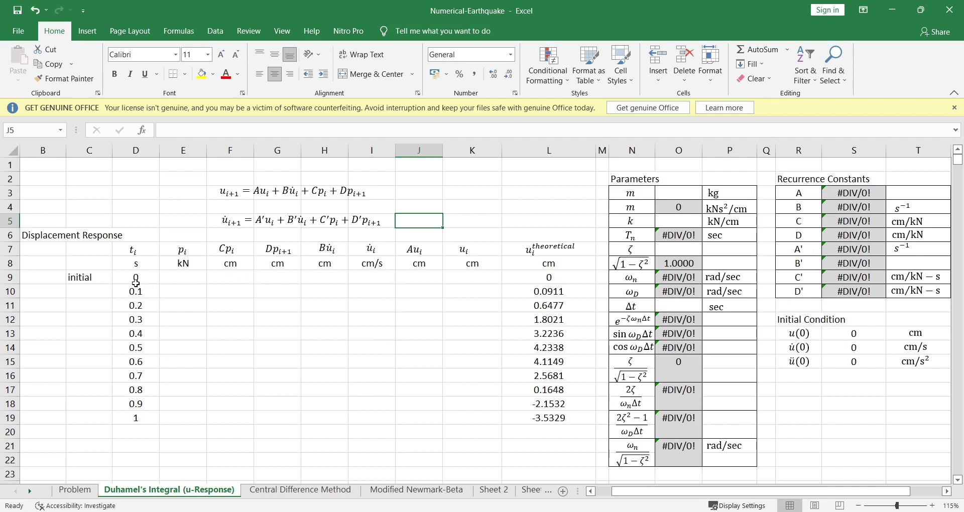
left_click_drag(133, 280, 125, 417)
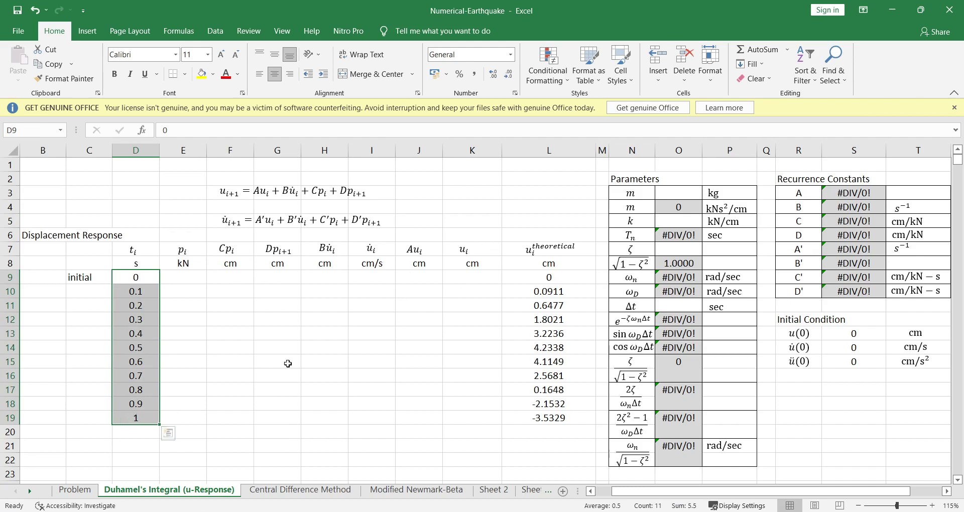
left_click(326, 335)
left_click(143, 424)
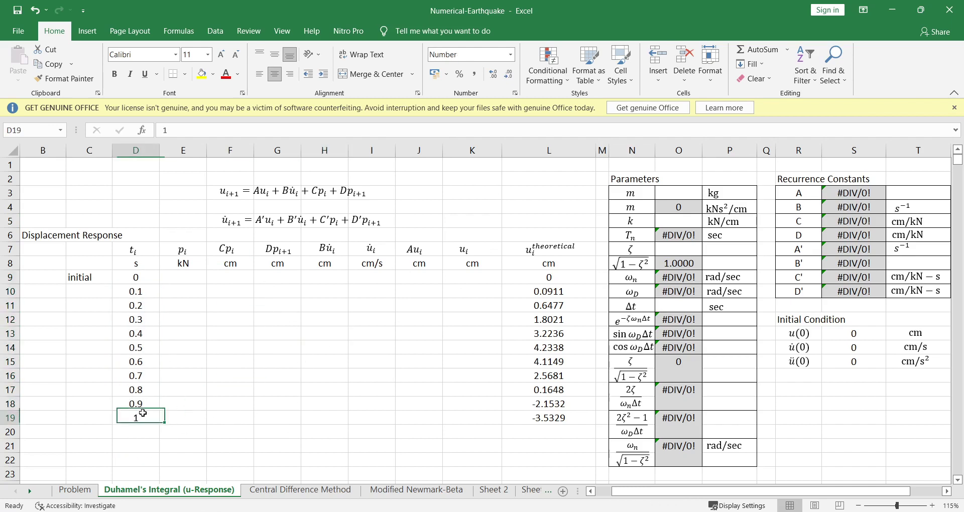
Step: Examine the displacement cells in column K, the velocity cells I9:I19 and the full calculation range E9:K19
left_click(471, 420)
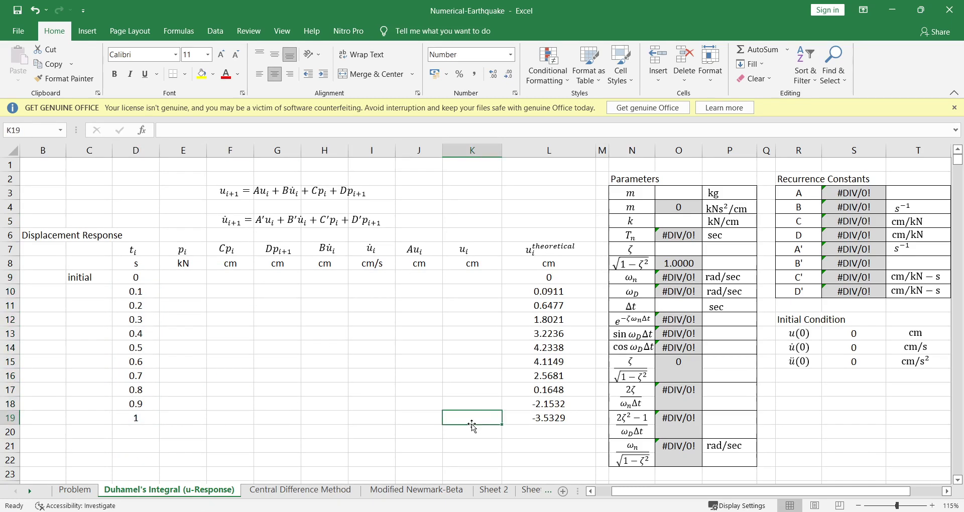
left_click(476, 284)
mouse_move(476, 284)
left_mouse_down()
mouse_move(473, 396)
mouse_move(455, 417)
mouse_move(467, 278)
left_mouse_up()
left_click_drag(392, 275, 375, 420)
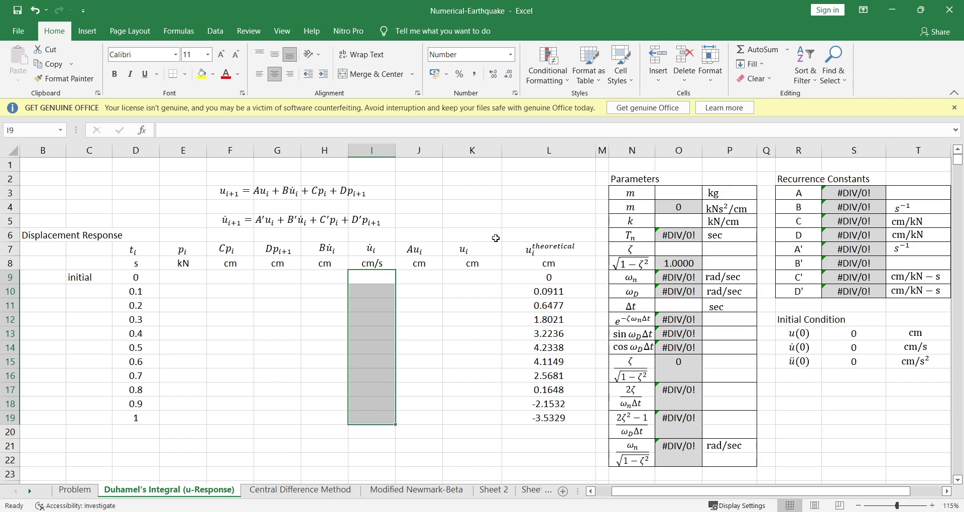
left_click_drag(191, 276, 462, 414)
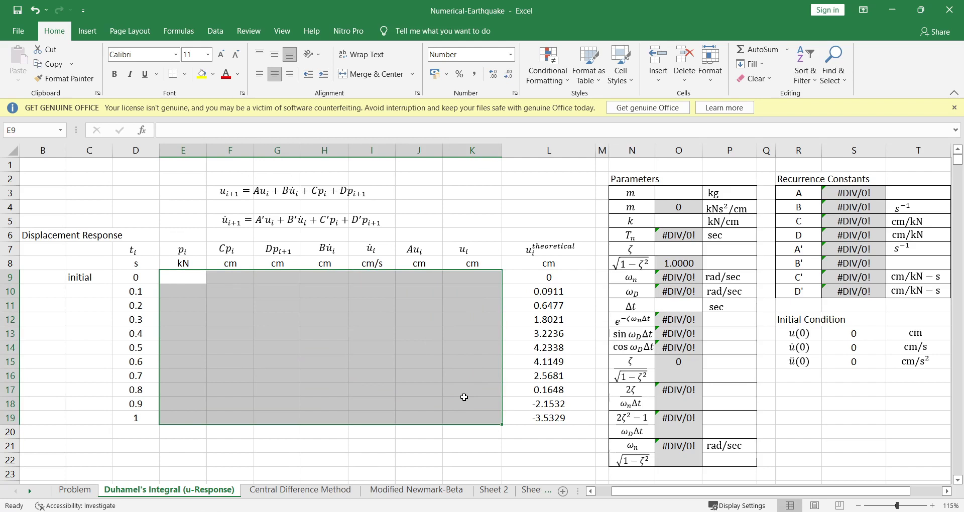
Step: Check which parameter cells for mass, stiffness, natural period and damping ratio in O3 to O7 are inputs or formulas
left_click(670, 236)
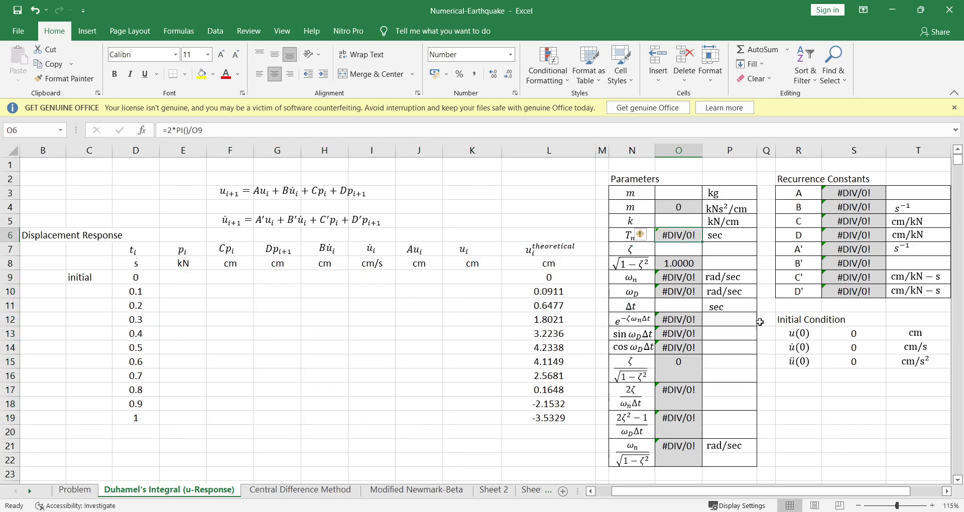
left_click(869, 451)
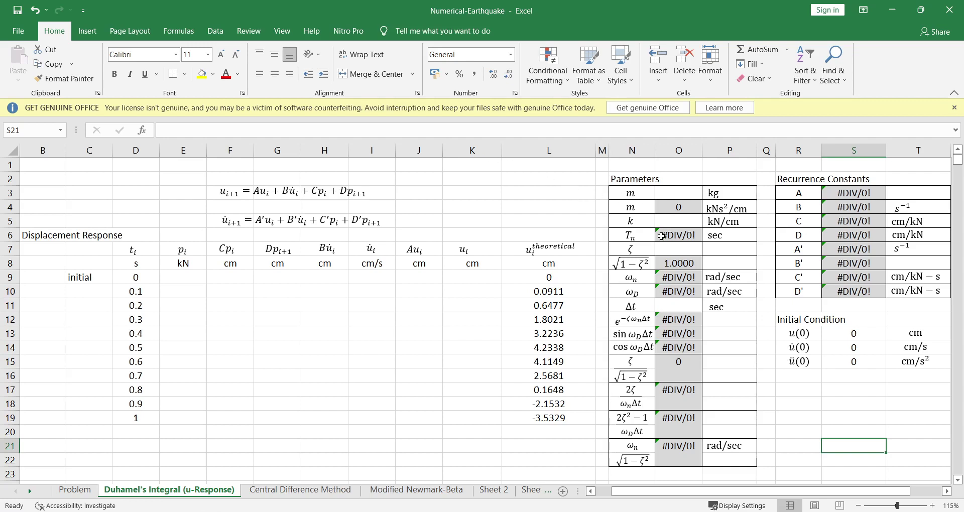
left_click(694, 240)
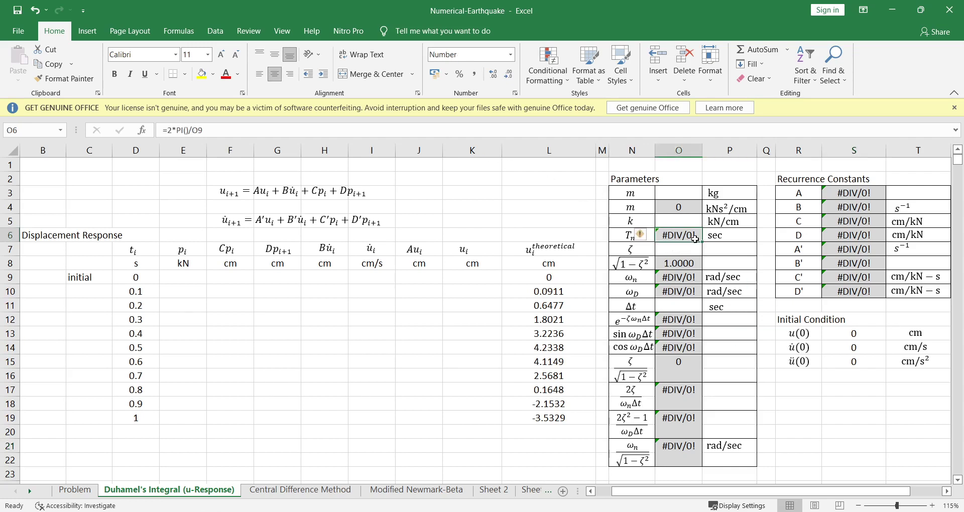
left_click(693, 195)
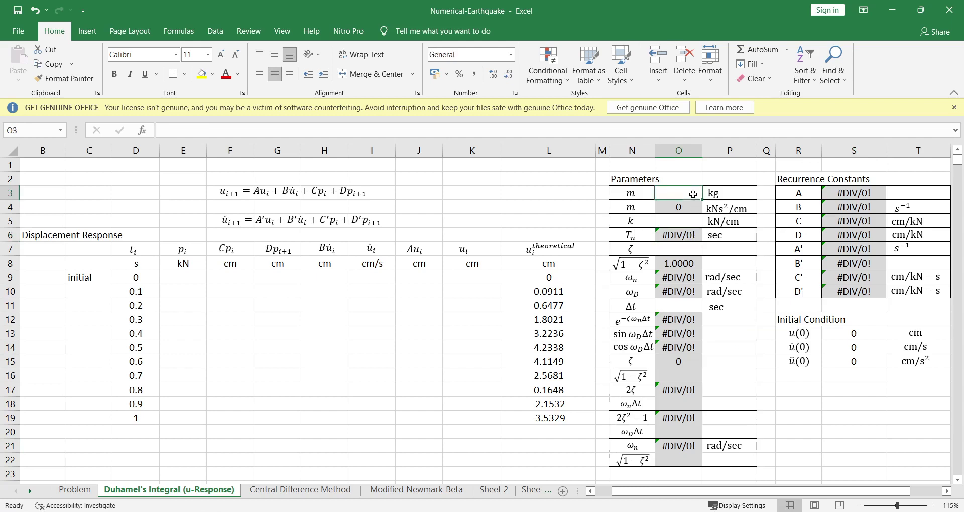
left_click(695, 217)
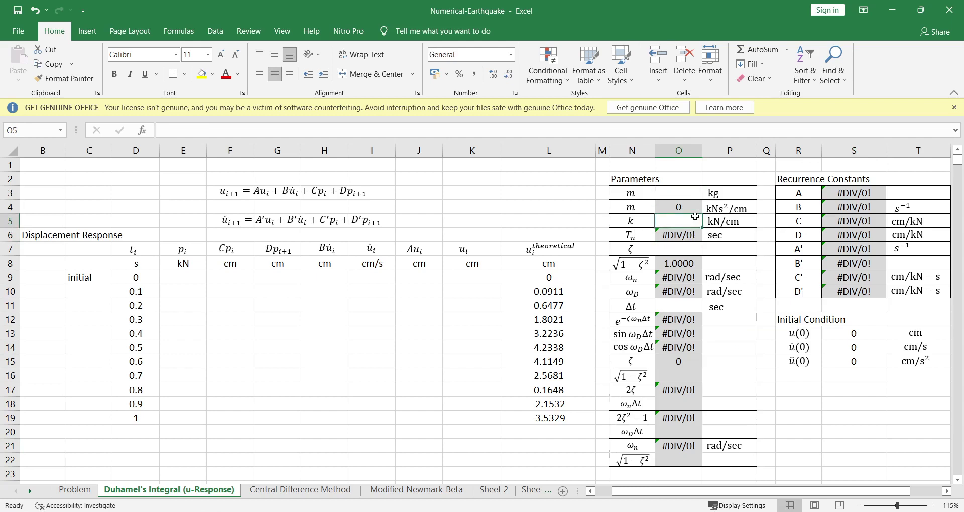
left_click(728, 184)
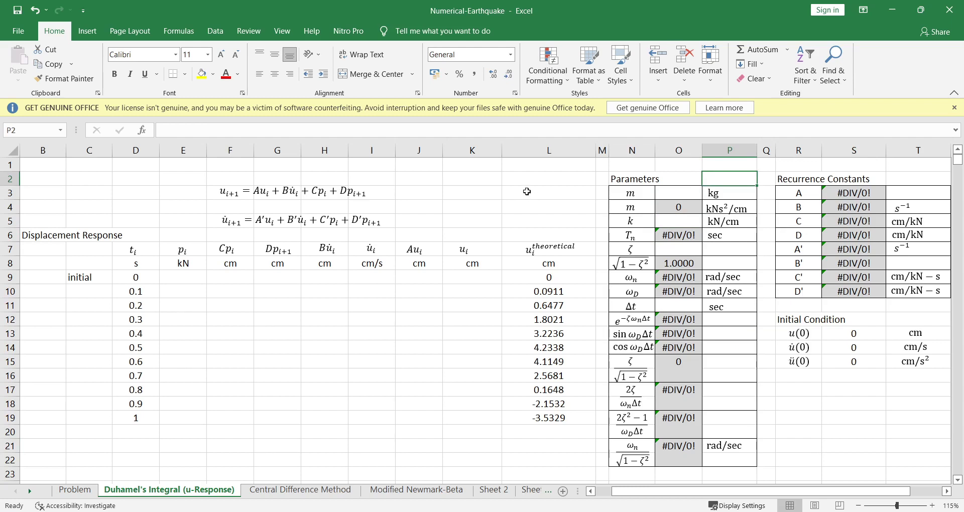
left_click(673, 251)
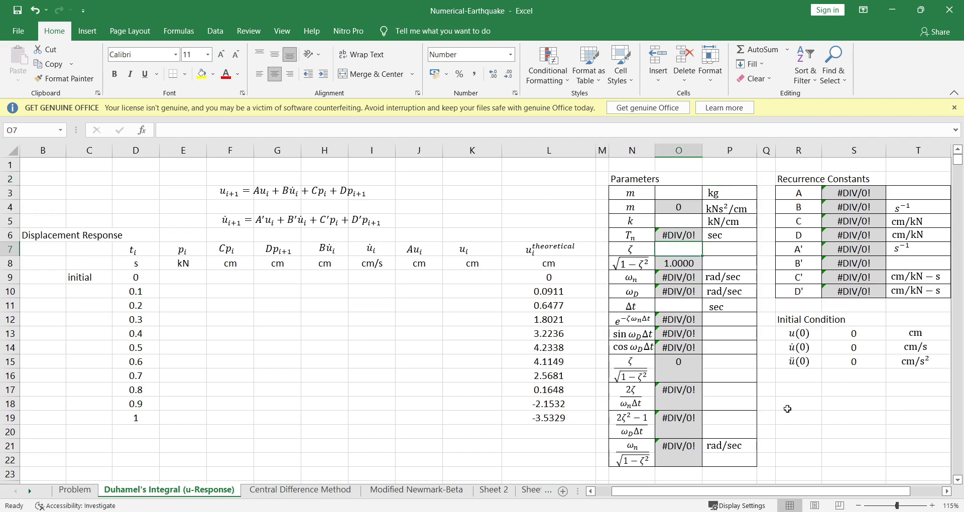
Step: Identify which parameter cells in O3:O7 are blank inputs for the mass, stiffness and damping ratio
left_click(787, 407)
left_click(688, 247)
left_click(687, 222)
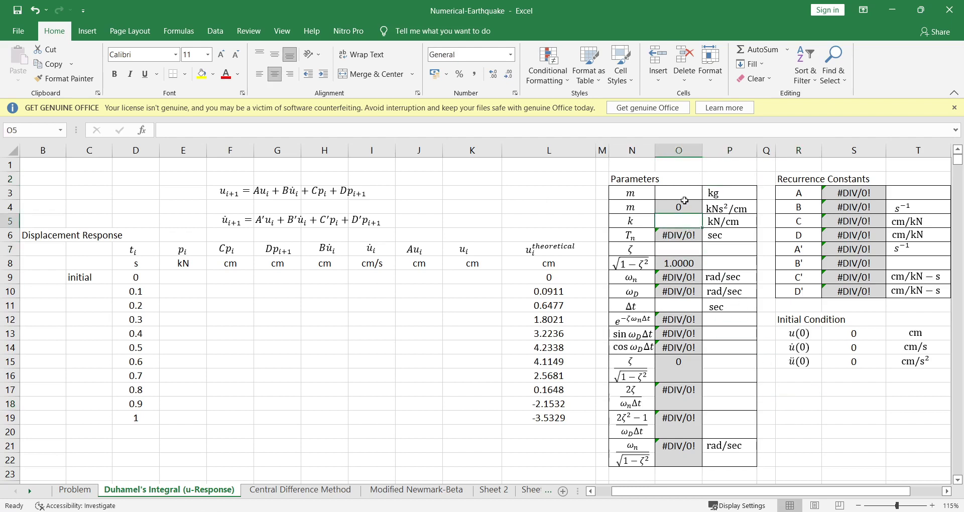
left_click(684, 195)
left_click(683, 216)
left_click(682, 247)
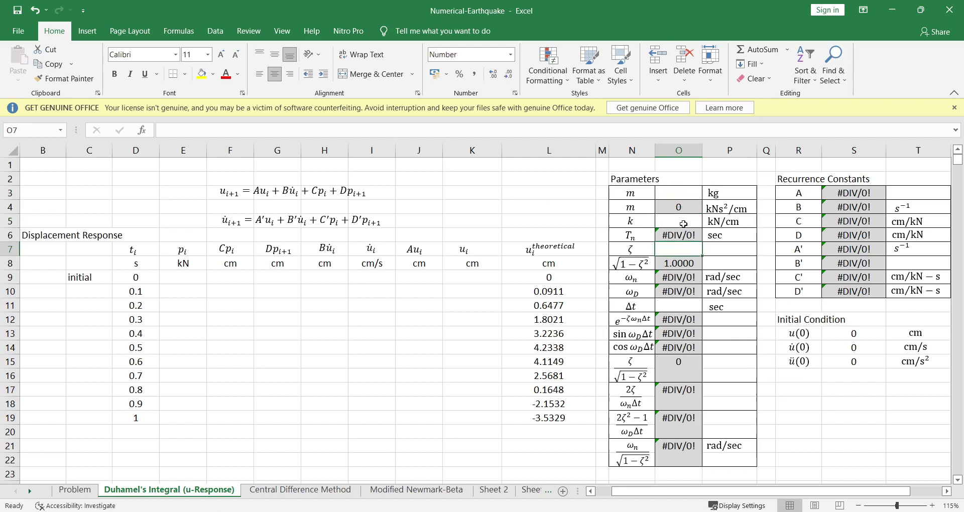
left_click(684, 221)
left_click(684, 195)
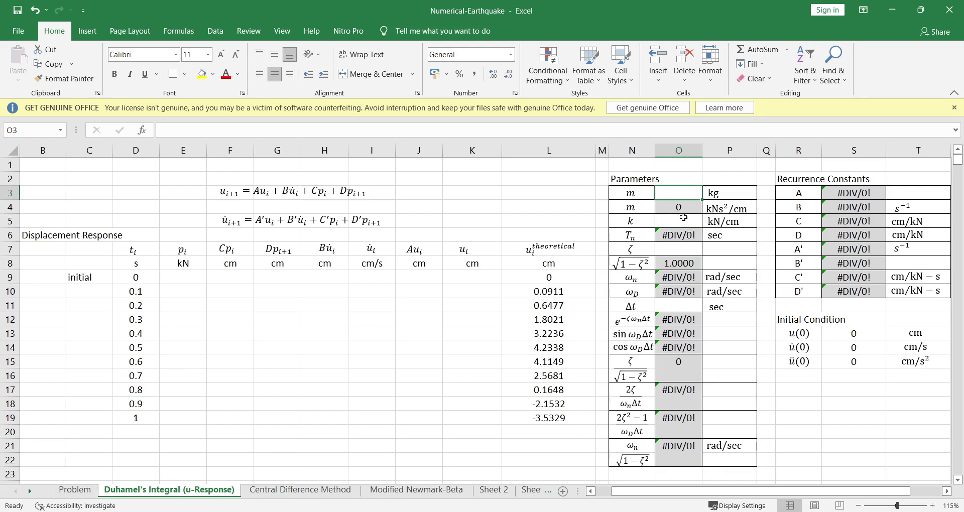
Step: Look up the damping ratio on the Problem sheet and enter 0.05 for ζ in O7 of the Duhamel's Integral sheet
left_click(92, 494)
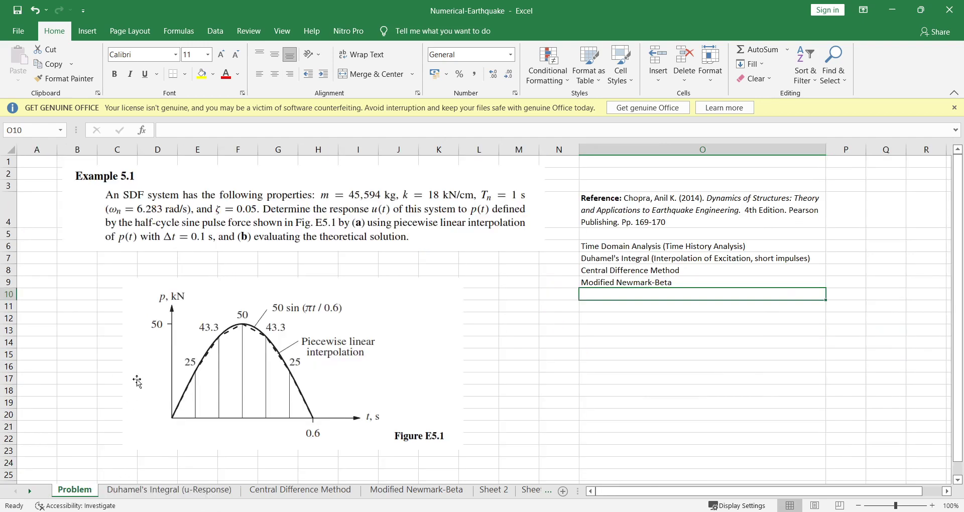
left_click(169, 489)
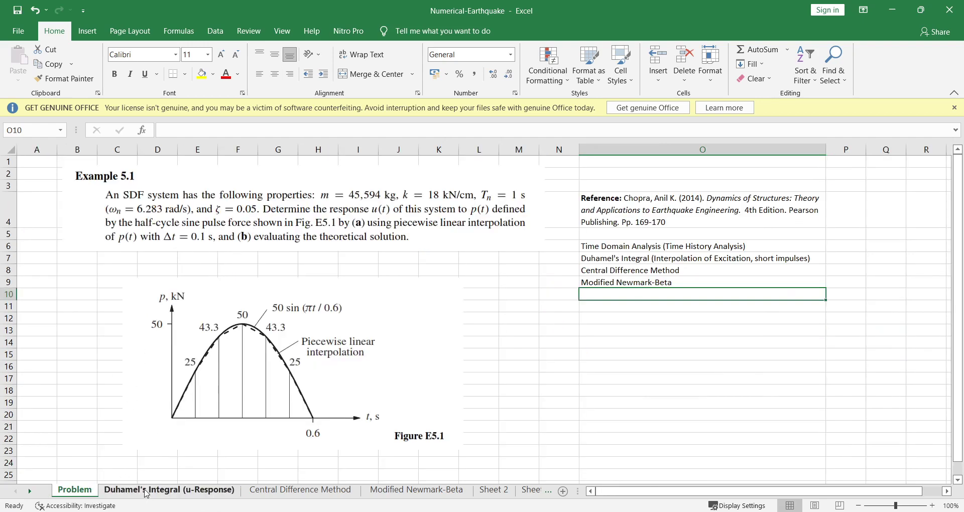
left_click(673, 250)
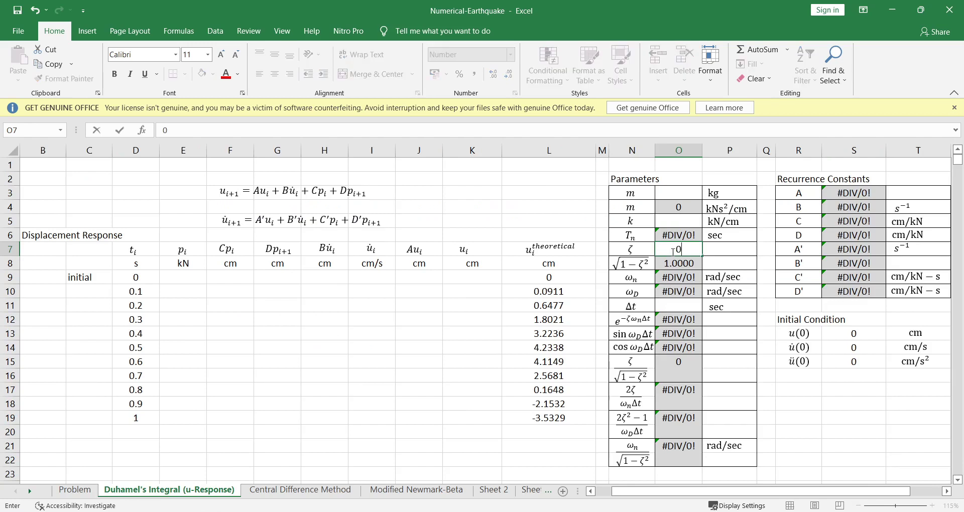
type("0.05")
key("Return")
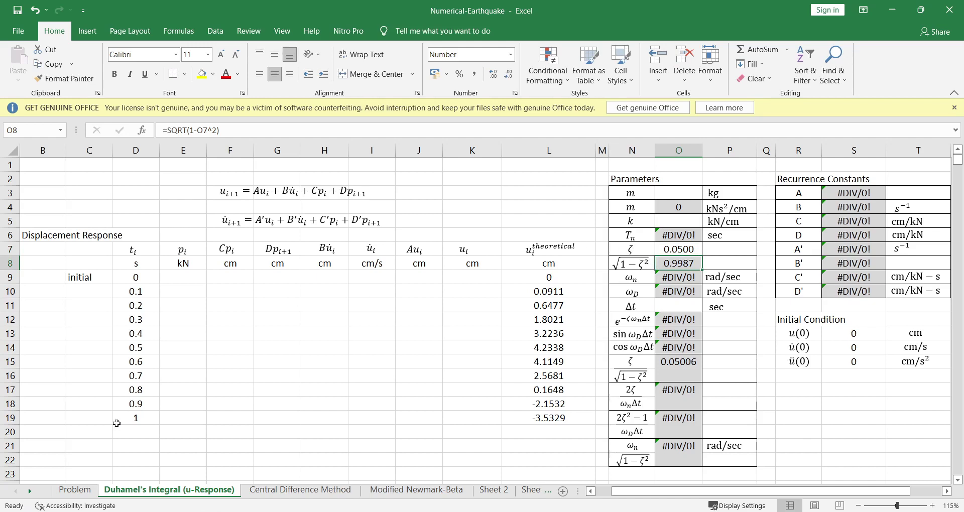
Step: Look up the mass on the Problem sheet and enter 45594 kg in O3 of the Duhamel's Integral sheet
left_click(76, 506)
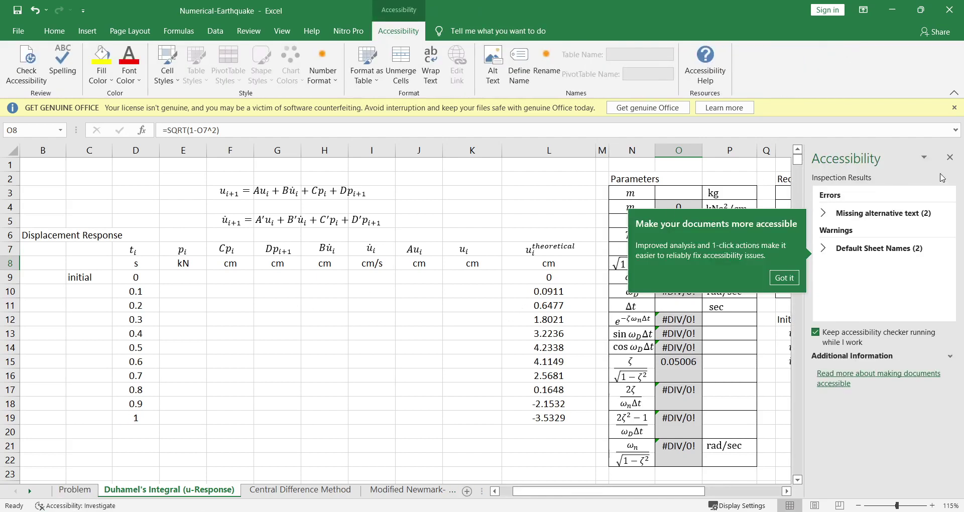
left_click(949, 158)
left_click(86, 490)
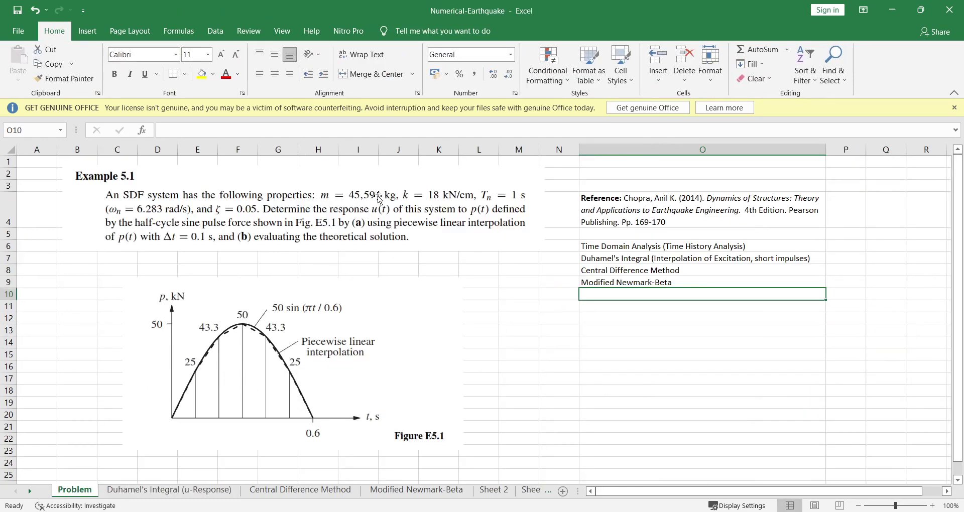
left_click(169, 490)
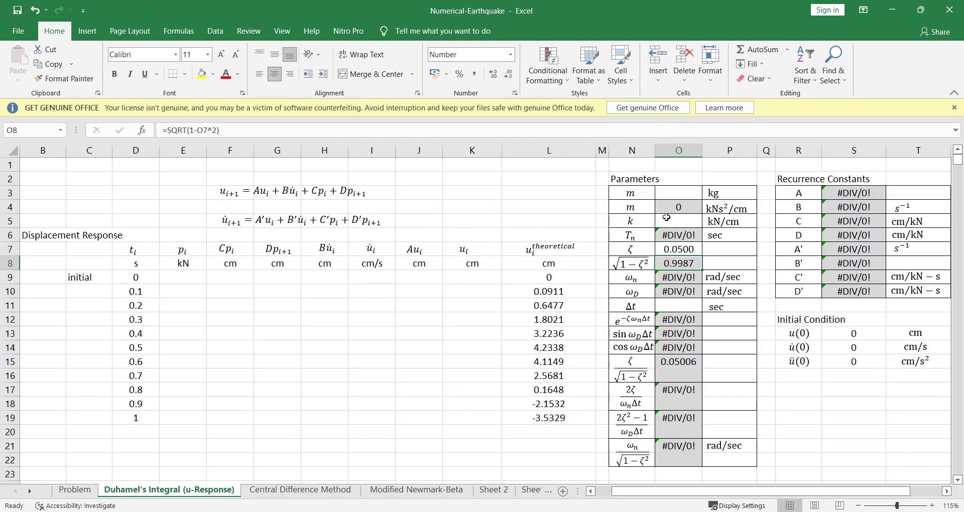
left_click(670, 193)
type("455")
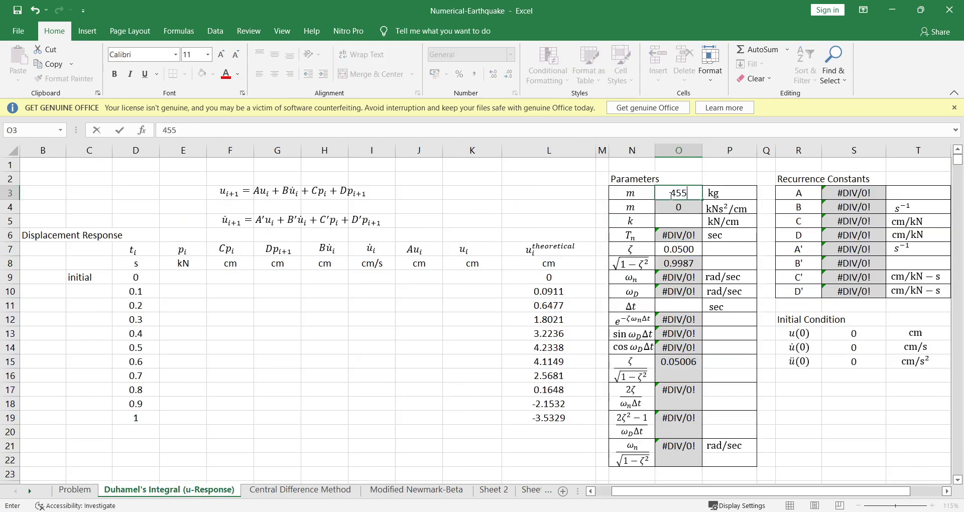
type("94")
Step: Set the stiffness k in O5 to 18 kN/cm and the time step Δt in O11 to 0.1 sec
left_click(690, 224)
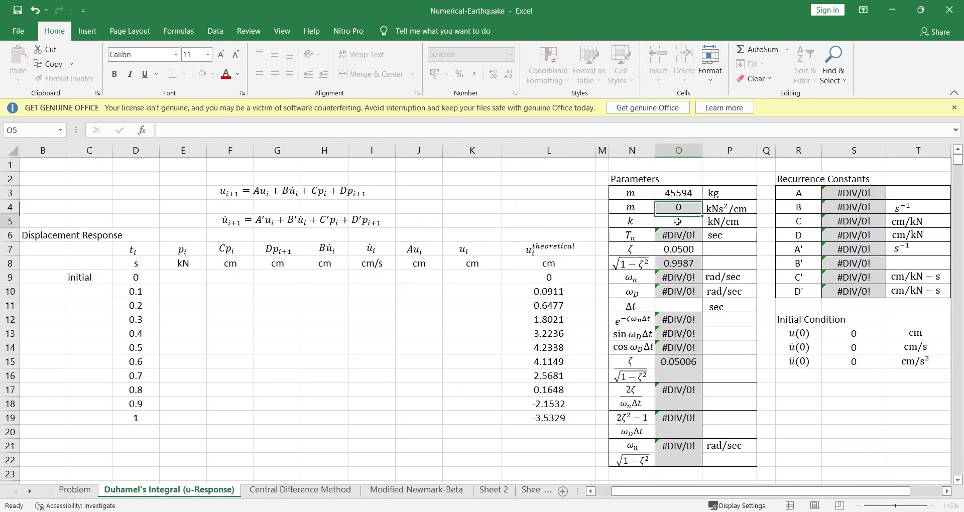
type("18")
key("Return")
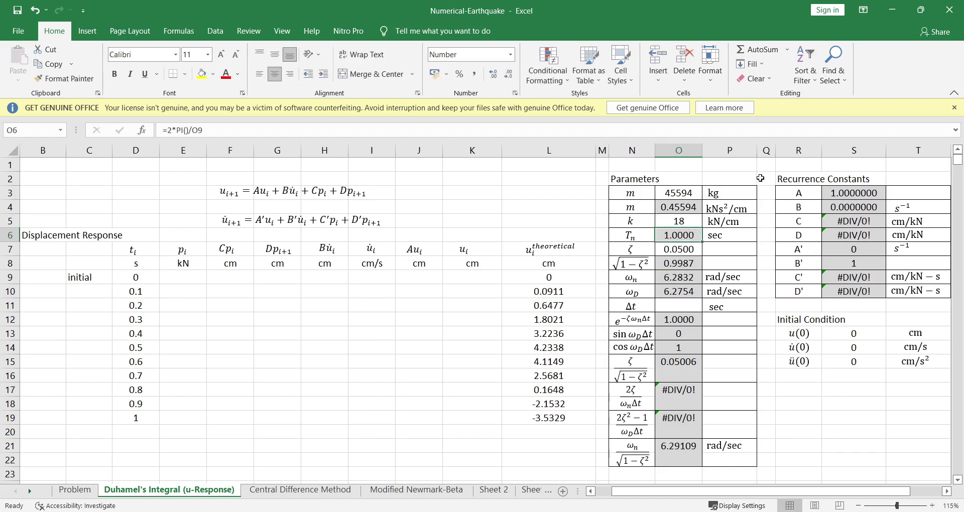
left_click(693, 308)
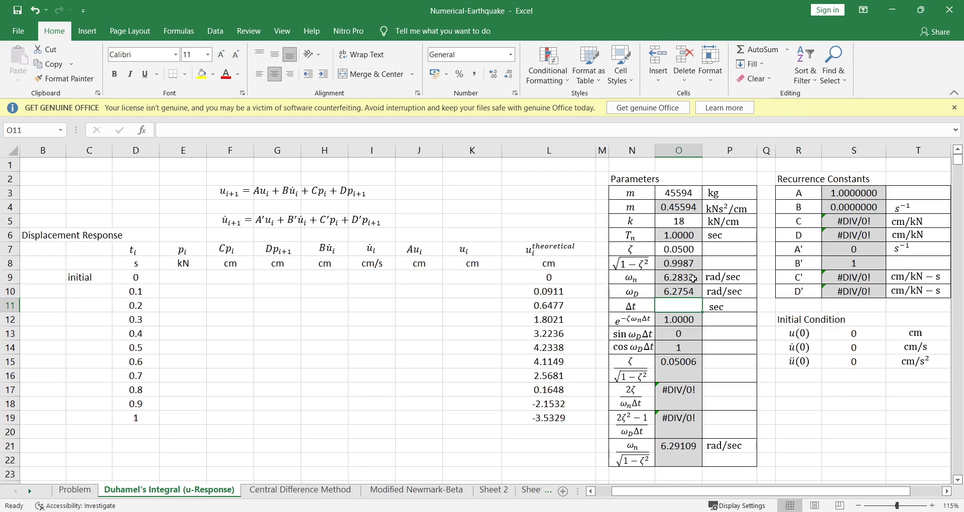
type("0")
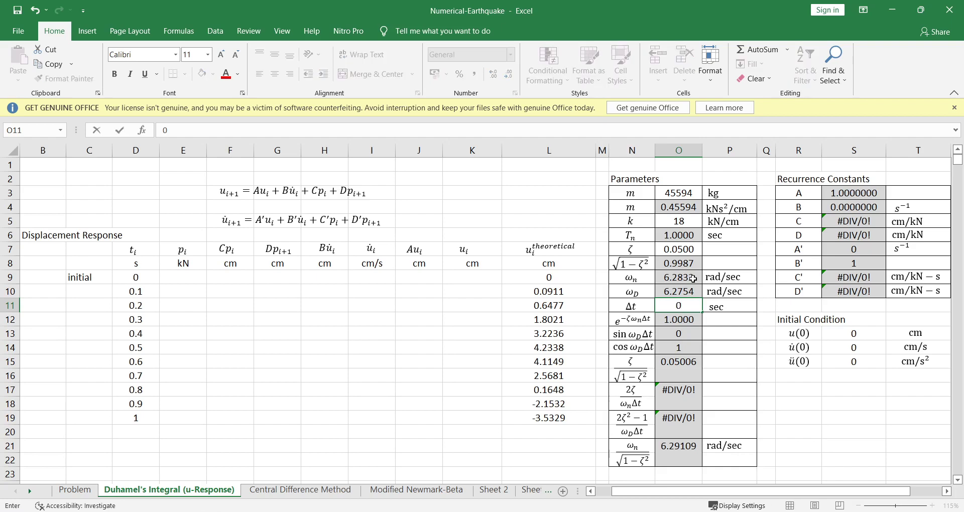
type(".1")
key("Return")
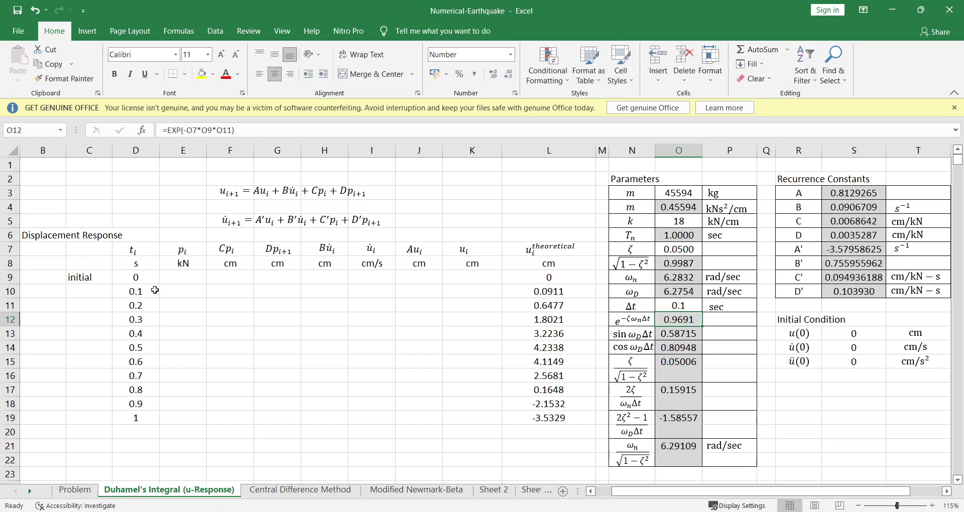
Step: Review the time steps in column D, the recurrence constants in S3:S10 and the force cells E9:E19
left_click(139, 320)
left_click(137, 357)
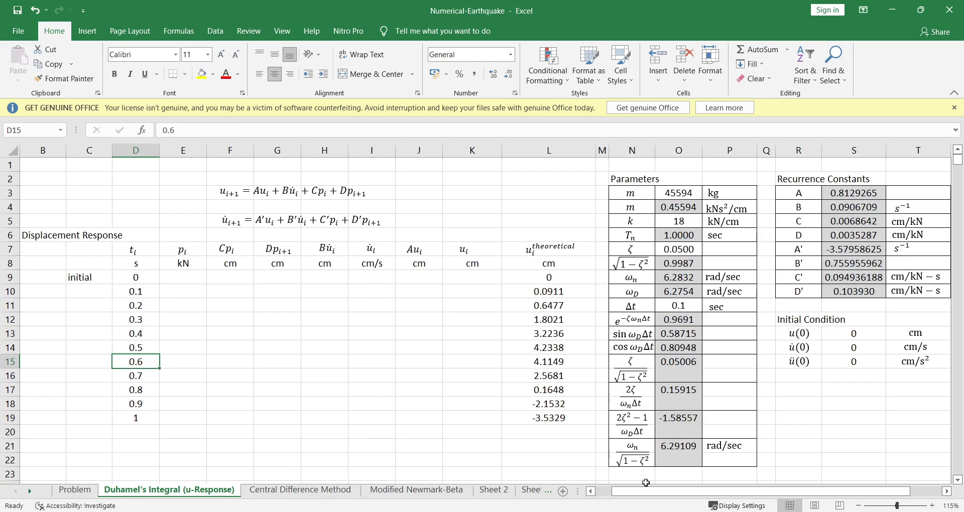
left_click_drag(853, 193, 853, 287)
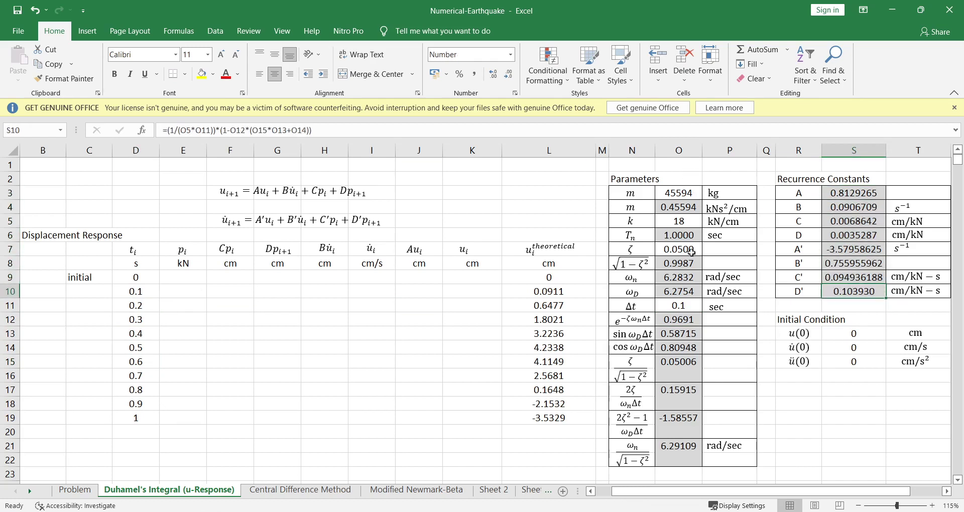
left_click_drag(201, 275, 409, 364)
left_click(412, 361)
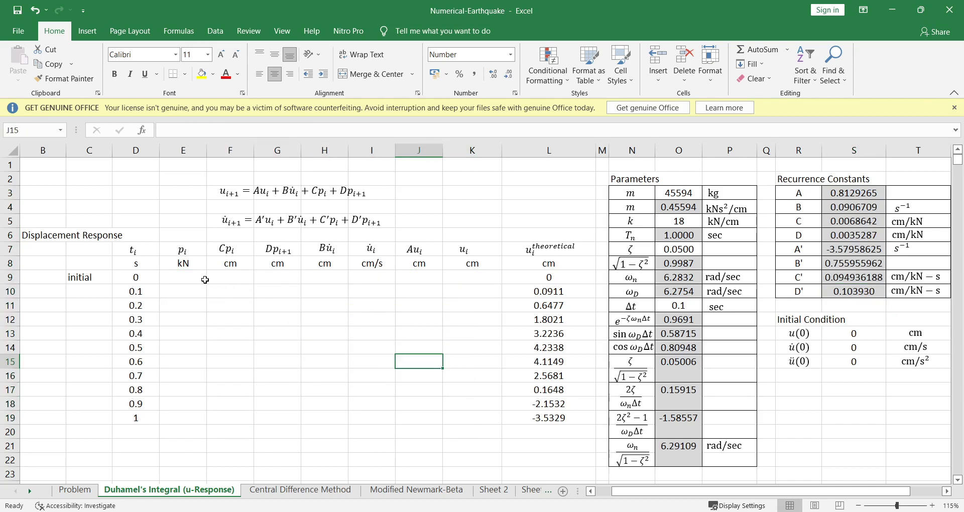
left_click_drag(200, 277, 177, 421)
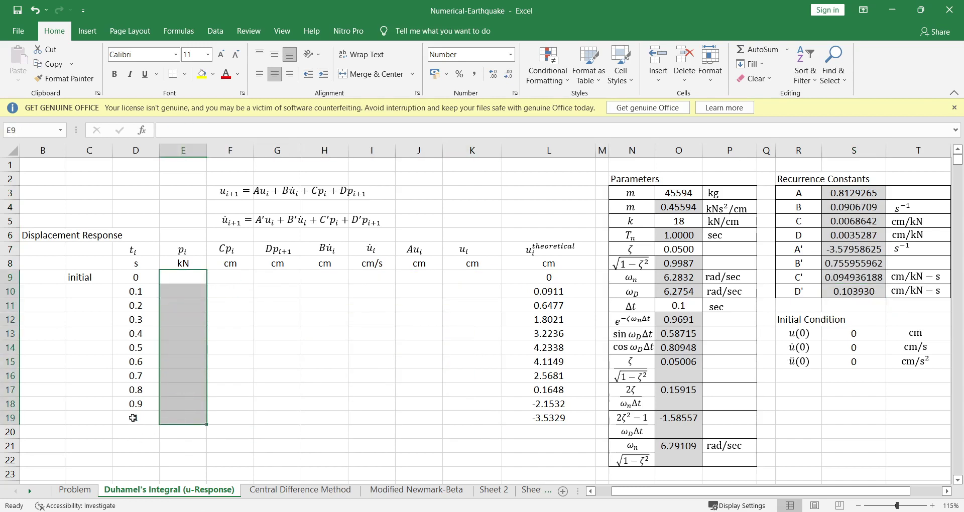
Step: Check the force function on the Problem sheet and enter =50*SIN((PI()/0.6)*D9) as the initial force in E9 of the Duhamel's Integral sheet
left_click(75, 492)
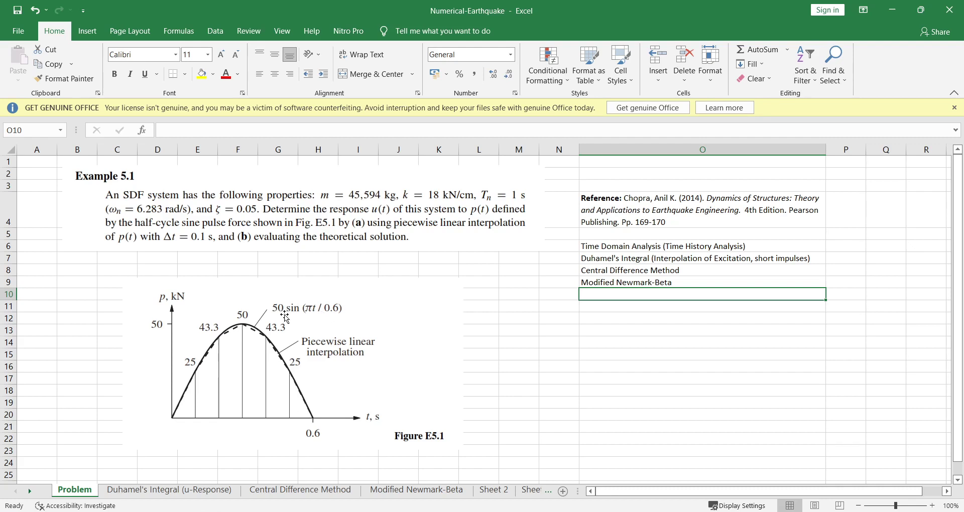
left_click(165, 490)
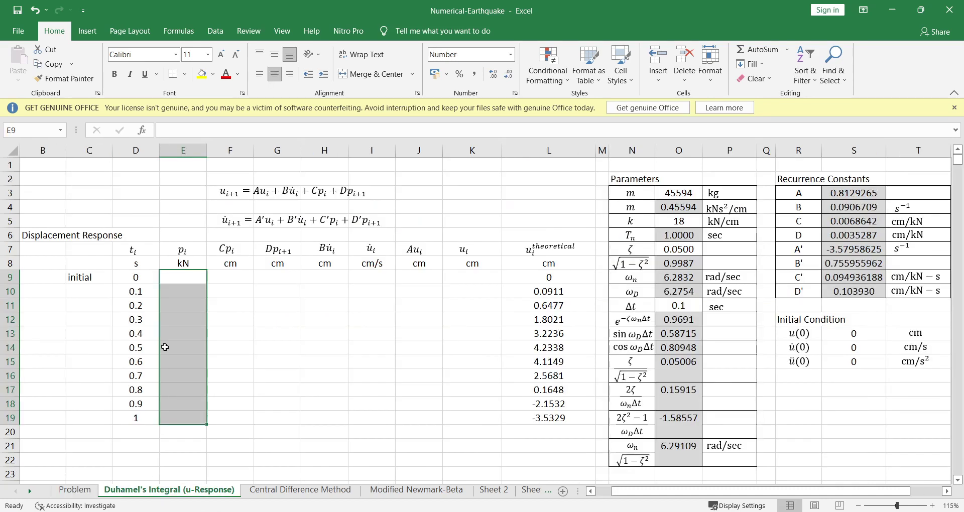
left_click(190, 281)
type("=5")
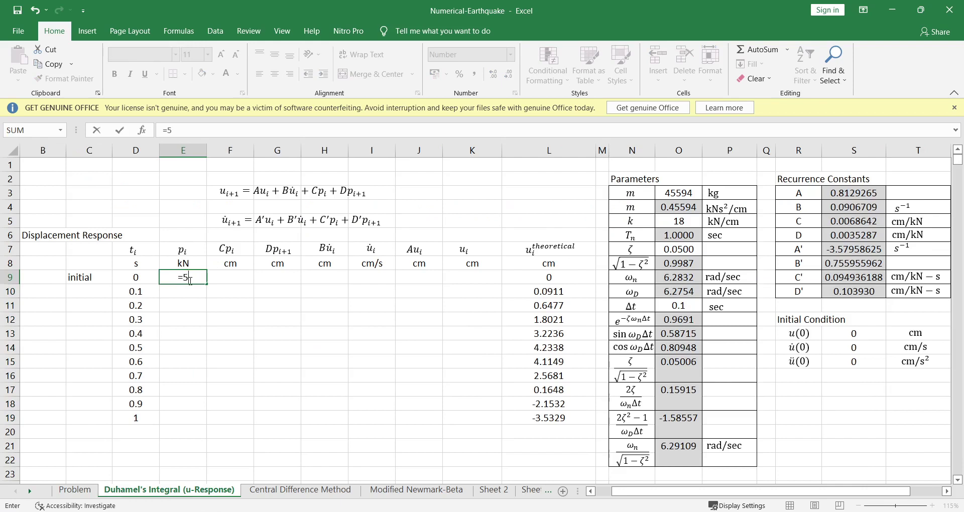
type("0*sin(")
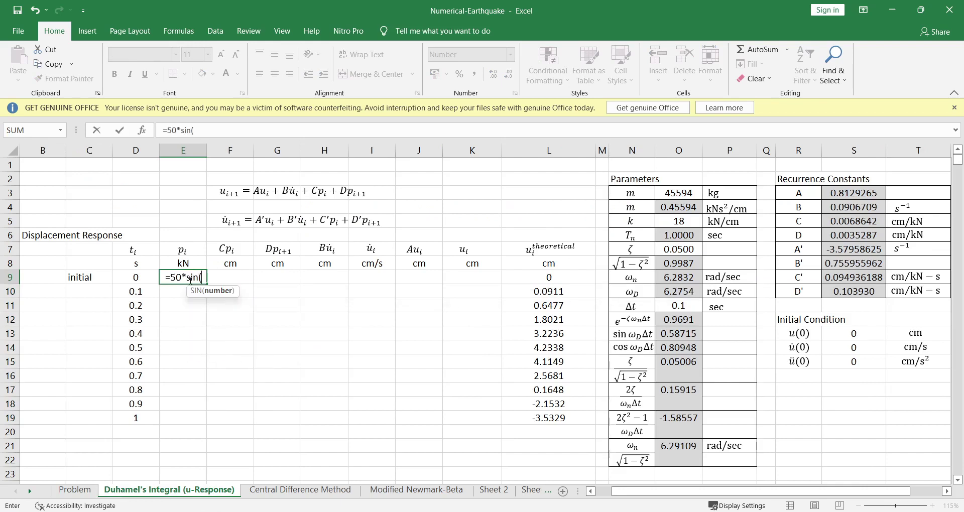
type("(pi(")
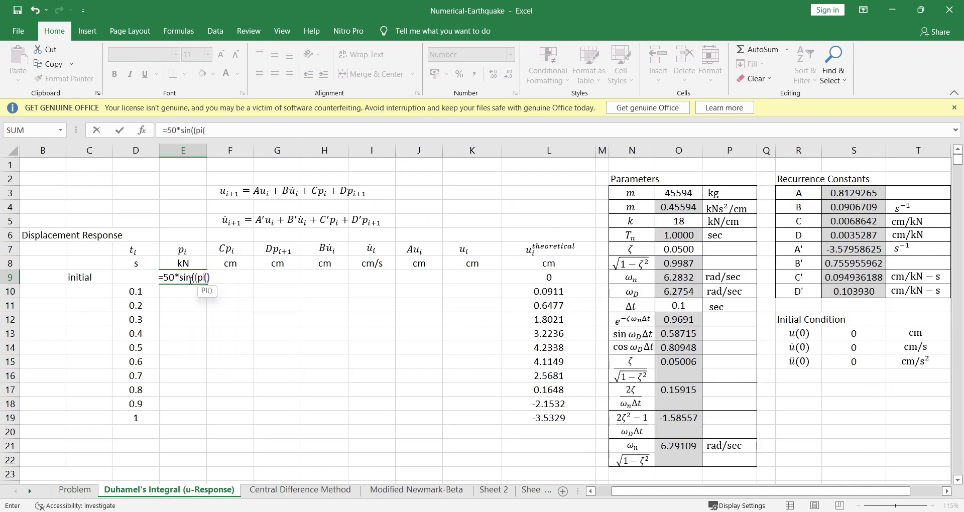
type(")/0.6")
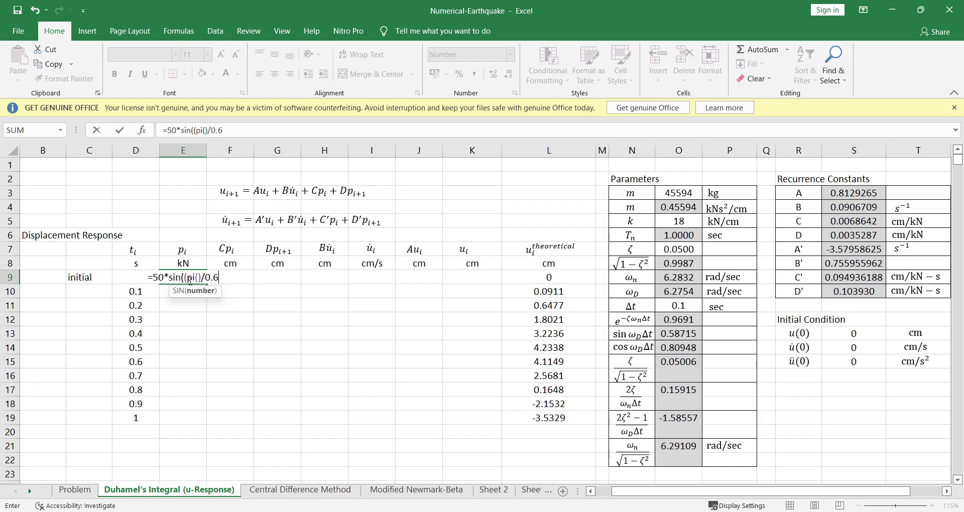
type(")*")
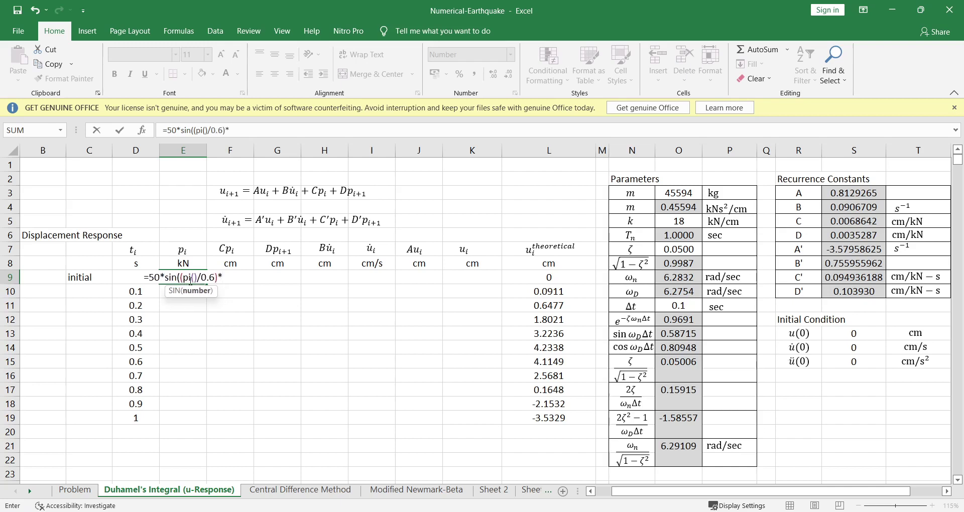
left_click(121, 291)
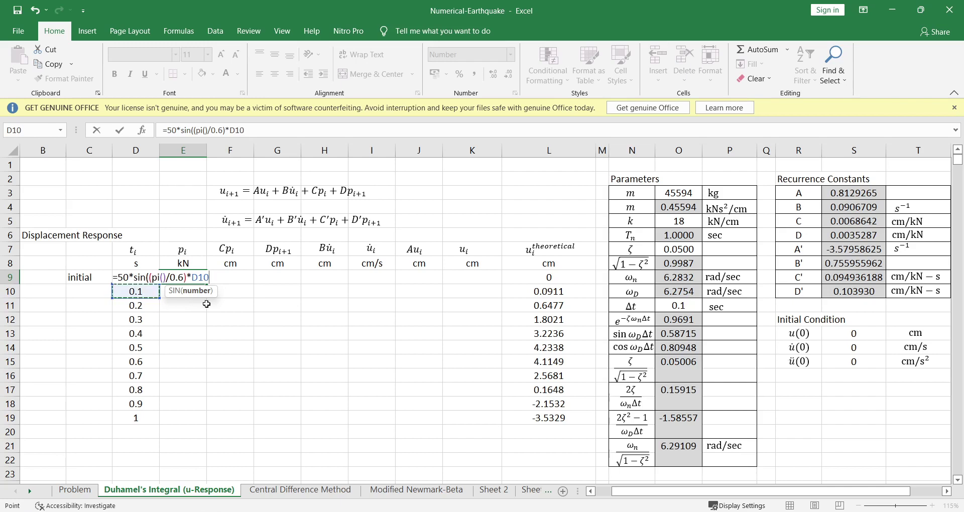
key("Up")
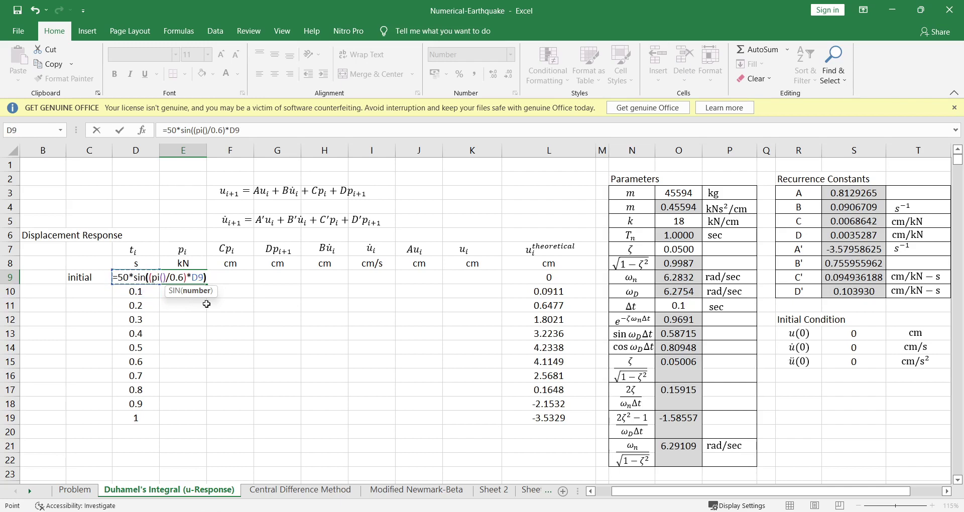
type(")")
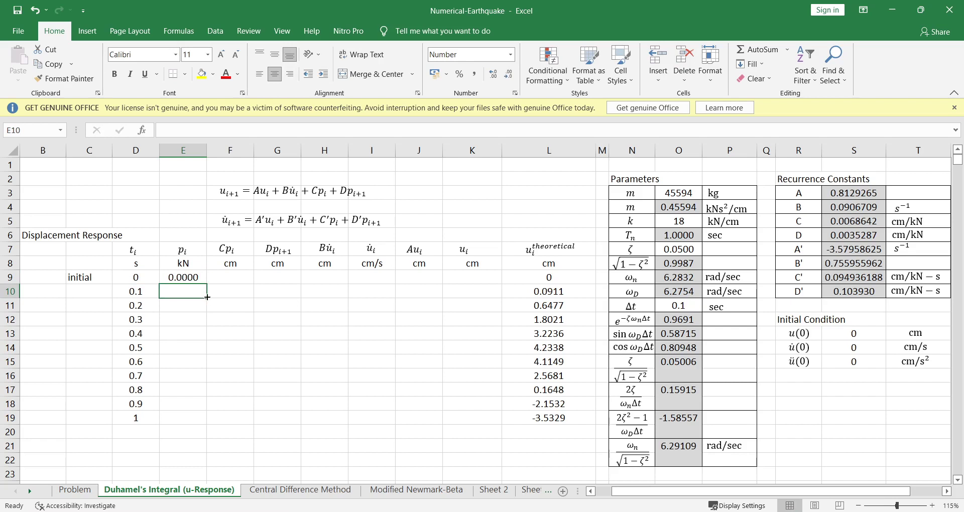
Step: Fill the force formula from E9 down through E19 to cover every time step
left_click(193, 276)
left_click_drag(206, 284, 208, 422)
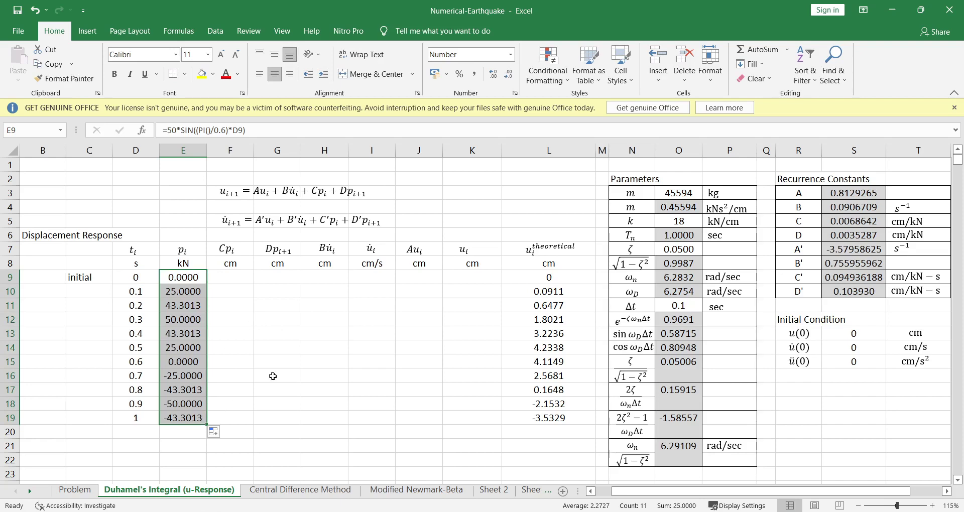
left_click(247, 375)
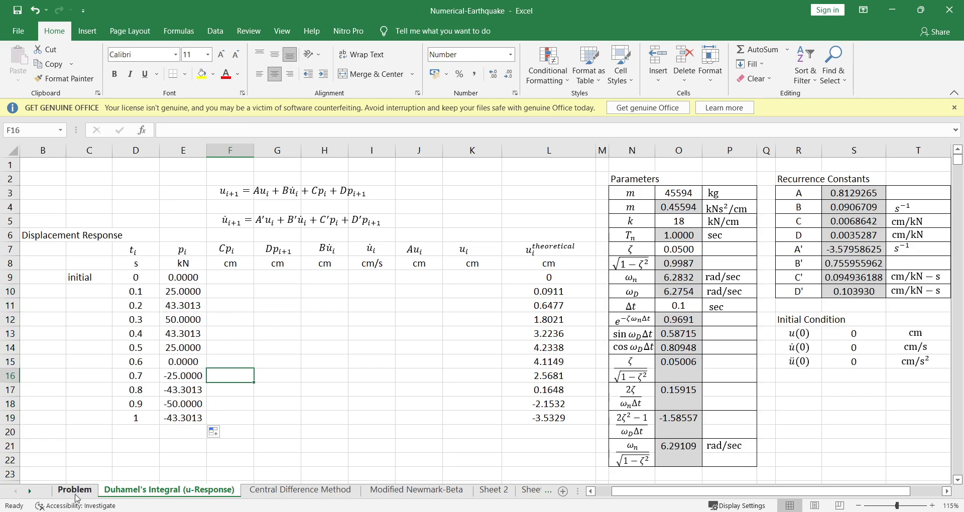
Step: Check the pulse duration on the Problem sheet and set the forces in E16:E19 of the Duhamel's Integral sheet to 0
left_click(75, 489)
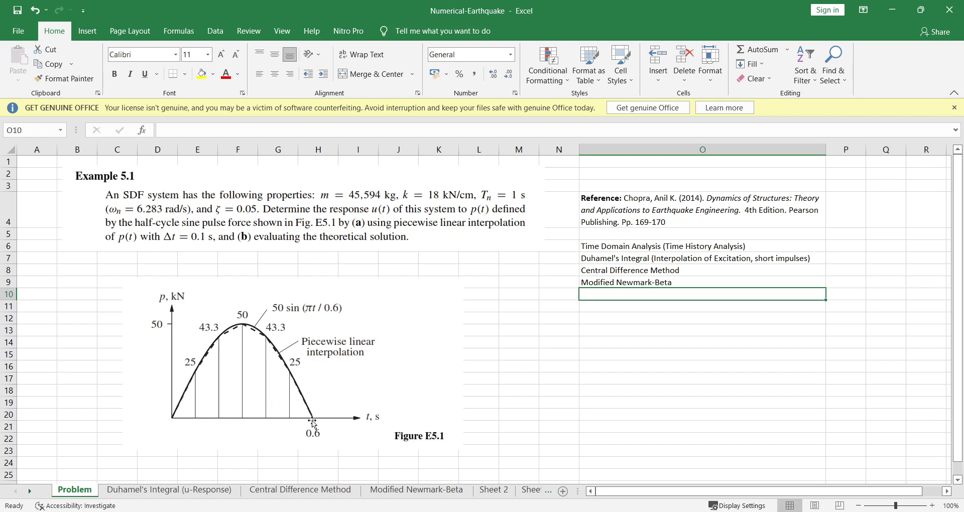
left_click(211, 490)
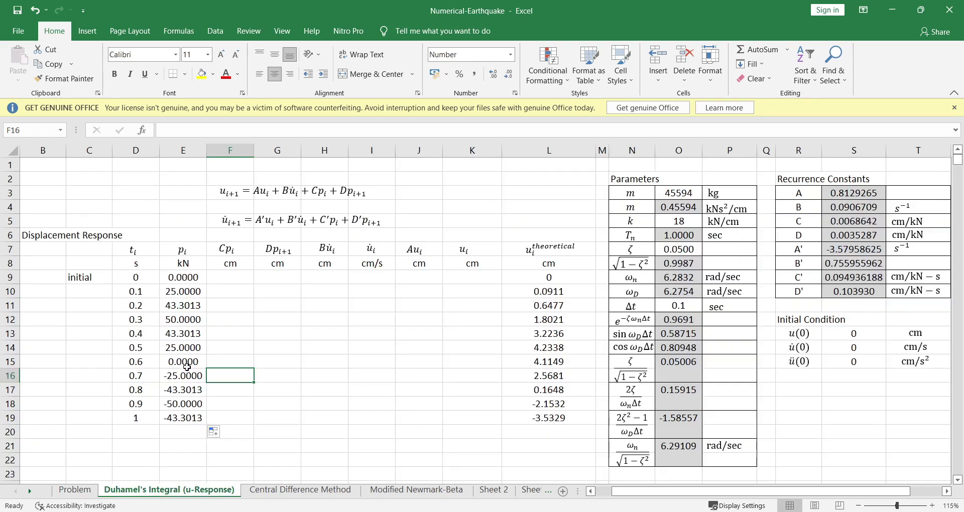
left_click(189, 376)
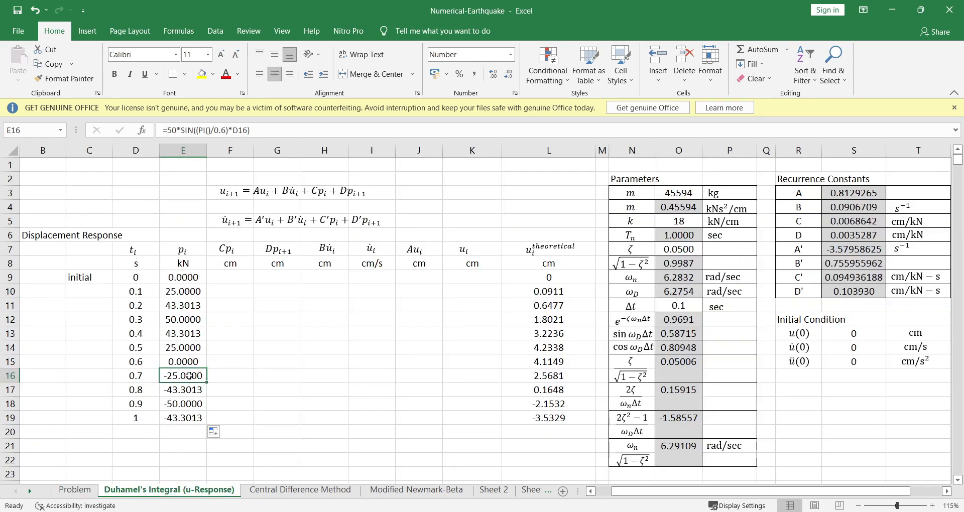
type("0")
key("Return")
type("0")
key("Return")
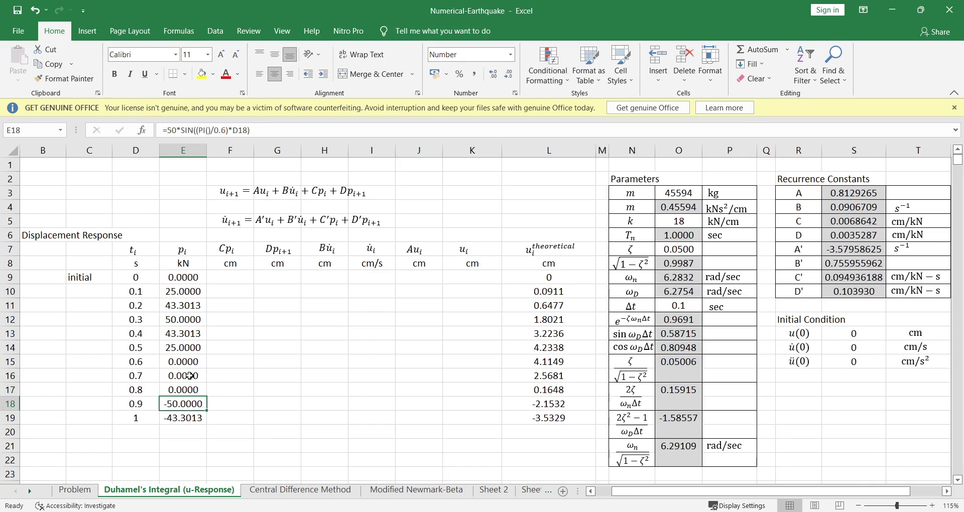
type("0")
key("Return")
type("0")
key("Return")
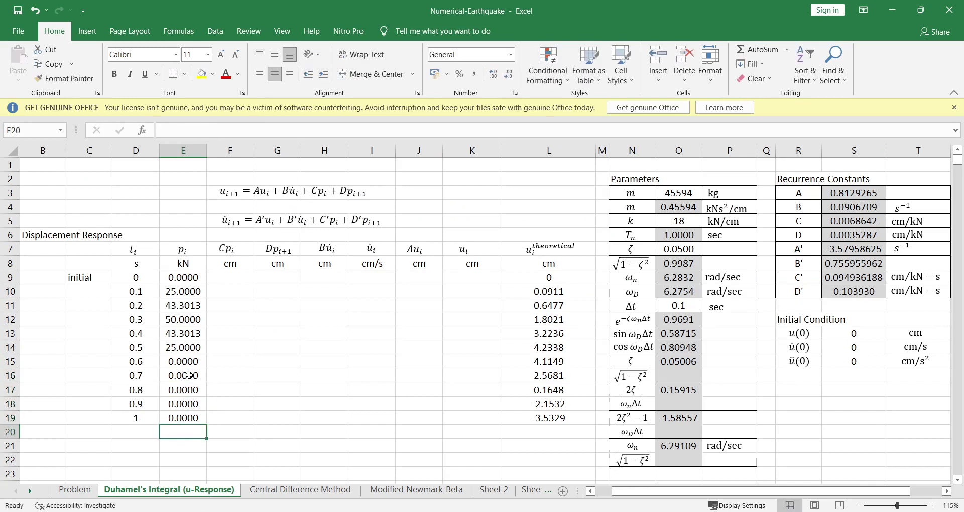
left_click(214, 271)
left_click_drag(154, 274, 201, 410)
left_click(250, 390)
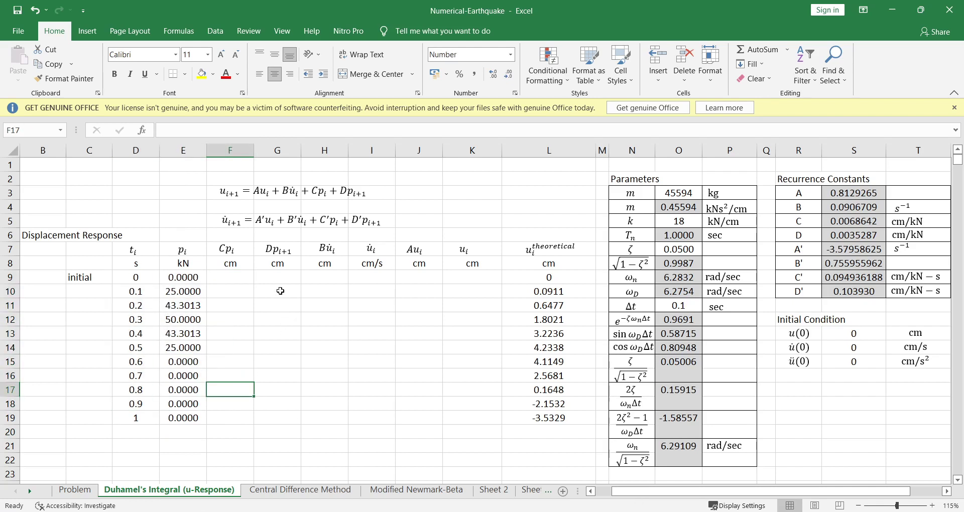
Step: Review the mass in O3, its conversion formula in O4 and the corresponding units in column P
left_click(678, 203)
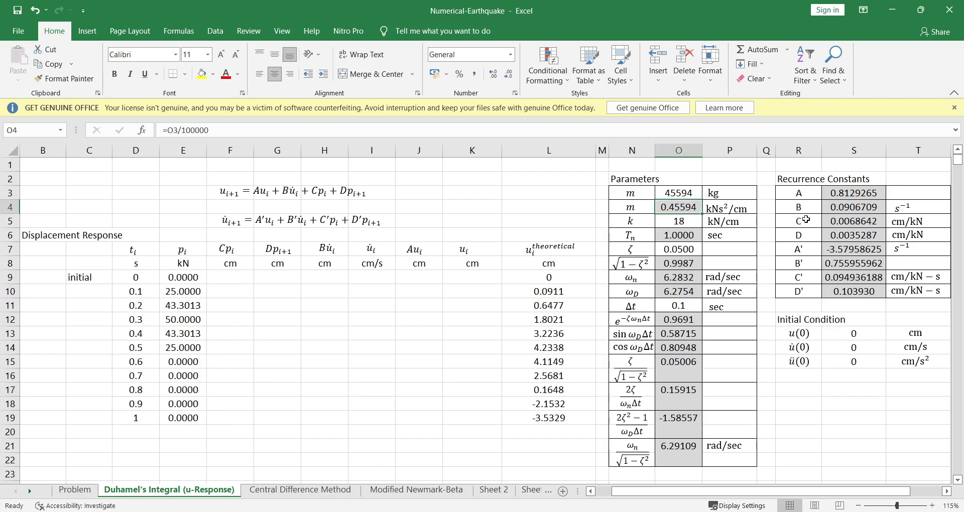
left_click(720, 196)
left_click(737, 207)
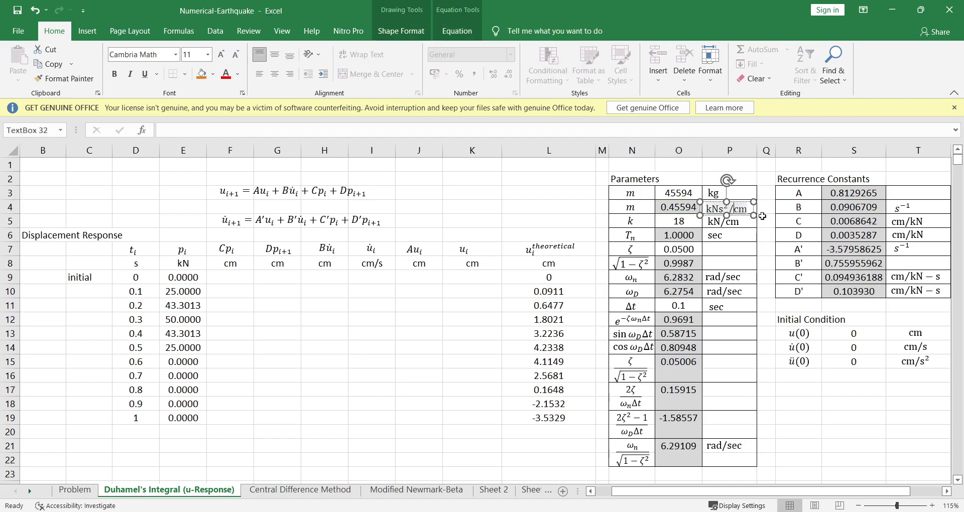
left_click(762, 217)
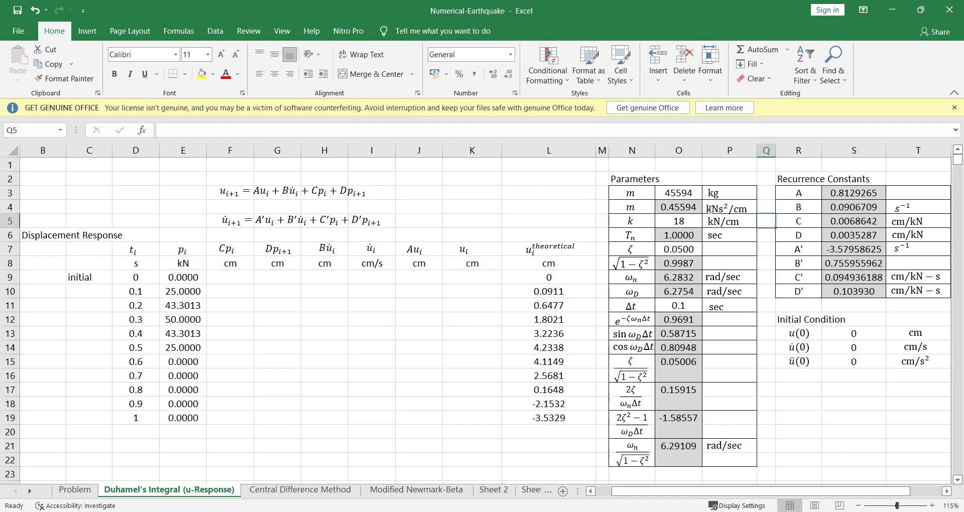
left_click(689, 209)
left_click(676, 194)
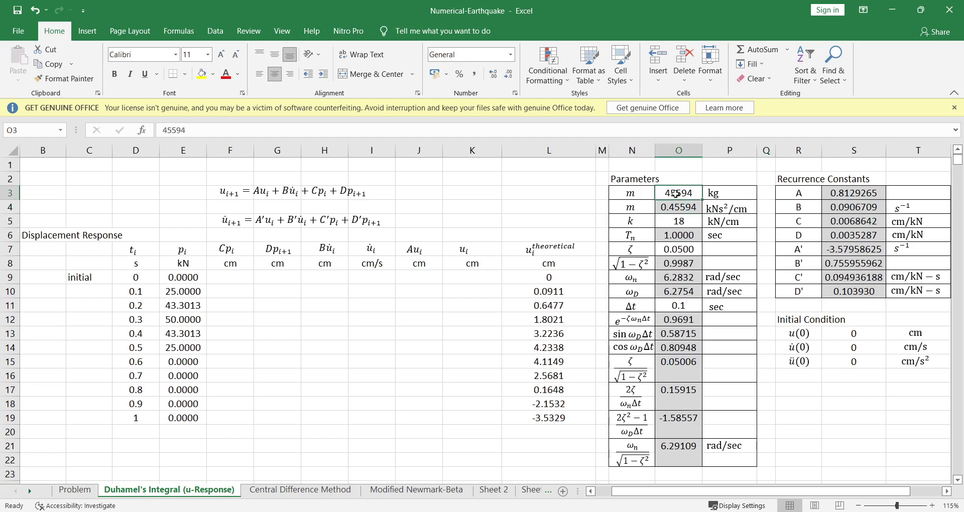
left_click(683, 206)
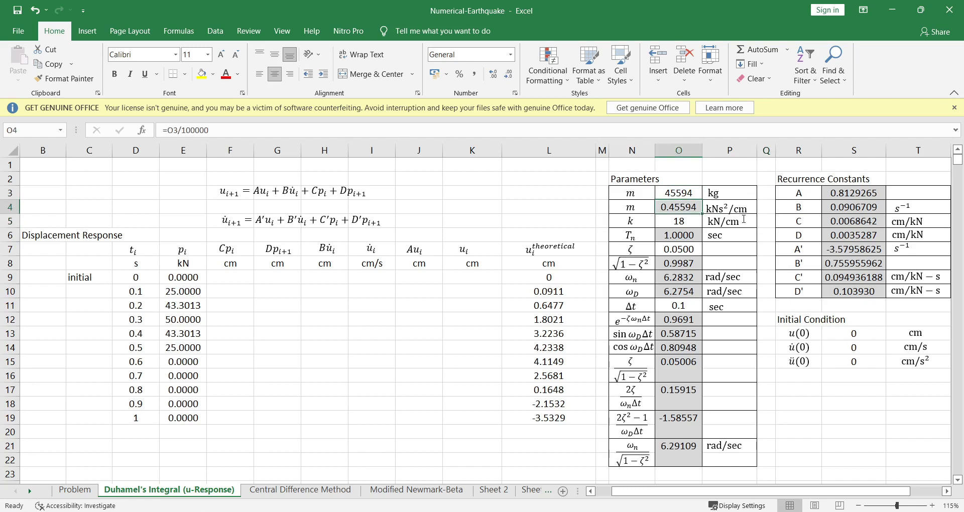
Step: Review the remaining parameter values and formulas in column O, from the stiffness in O5 down to O21
key("Down")
key("Down")
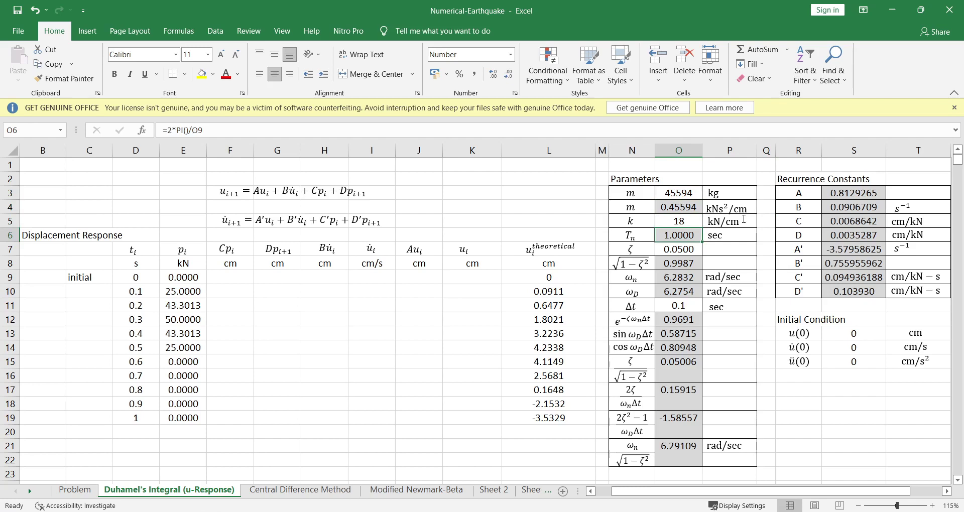
key("Down")
key("Down")
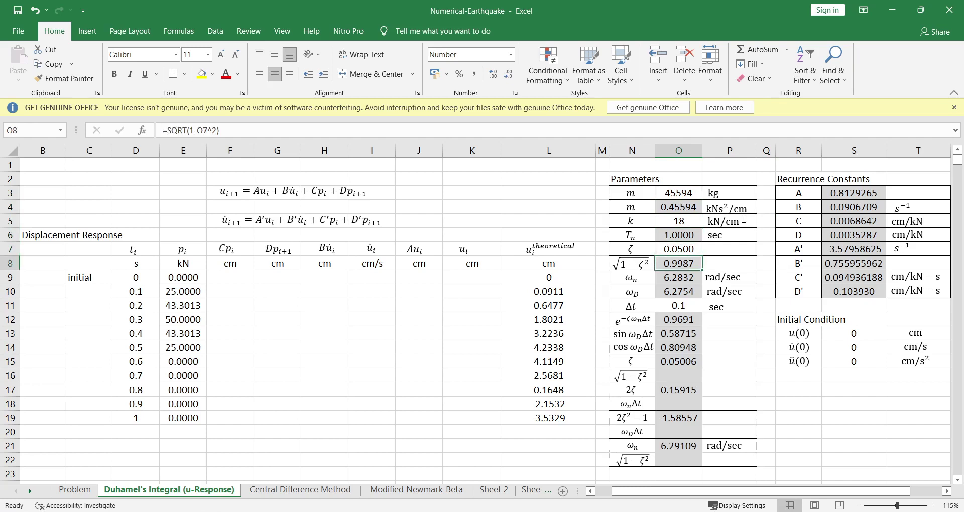
key("Down")
key("Down")
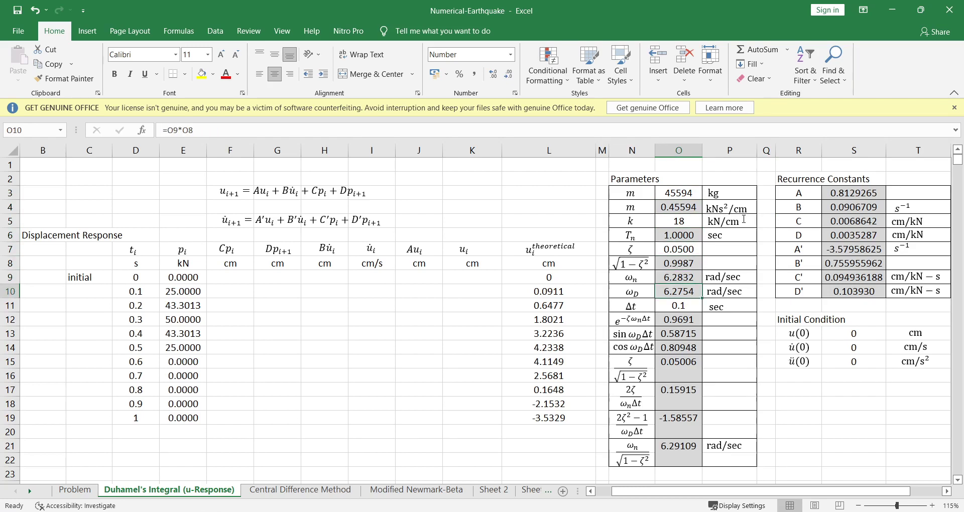
key("Up")
key("Down")
key("Down")
key("Down")
key("Down")
key("Down")
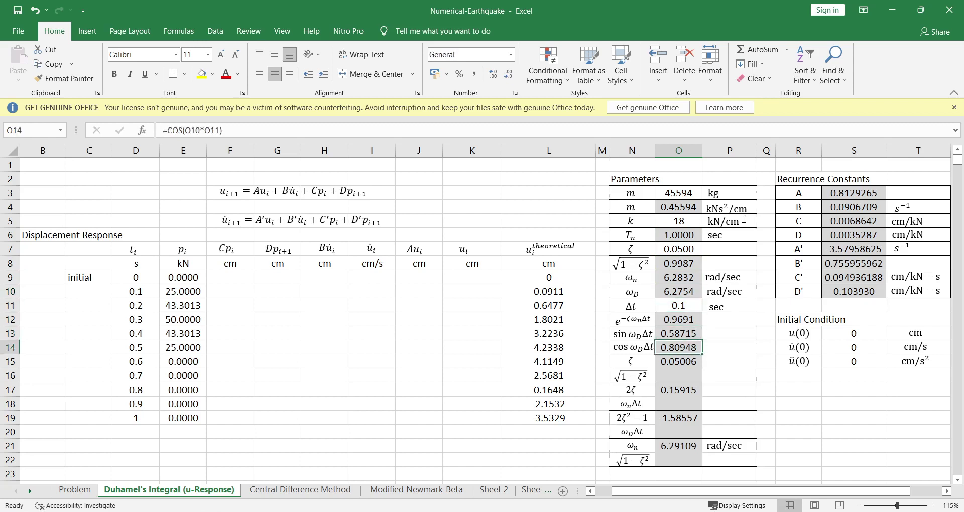
key("Down")
key("Up")
key("Up")
key("Up")
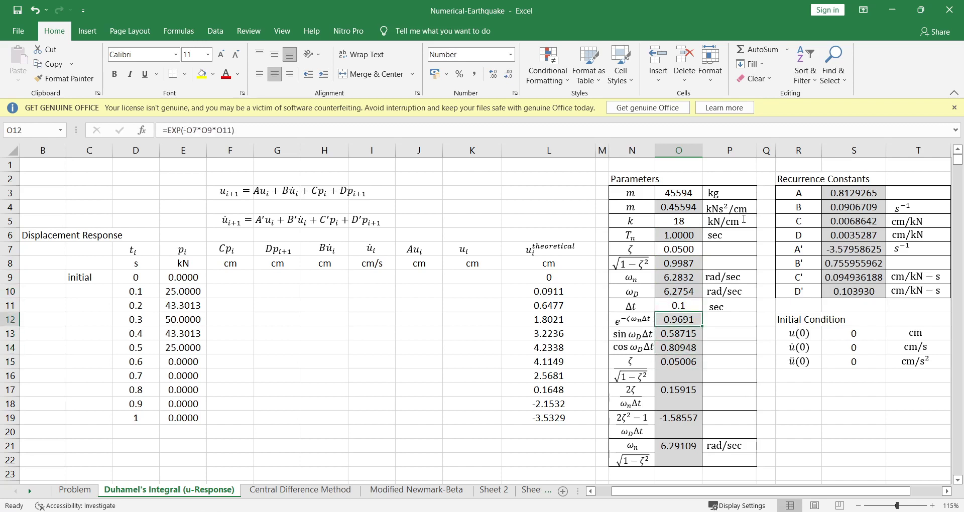
key("Down")
key("Down")
key("Down")
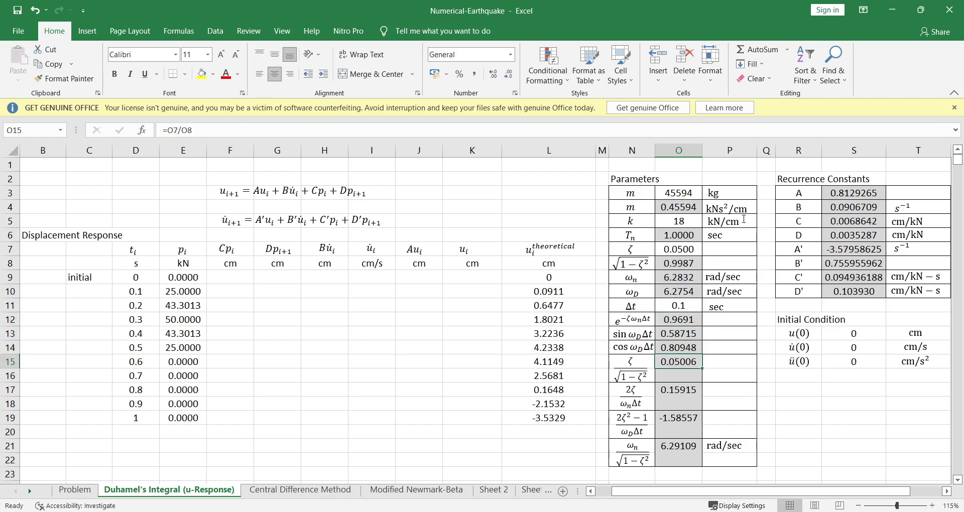
key("Down")
key("Down")
key("Down")
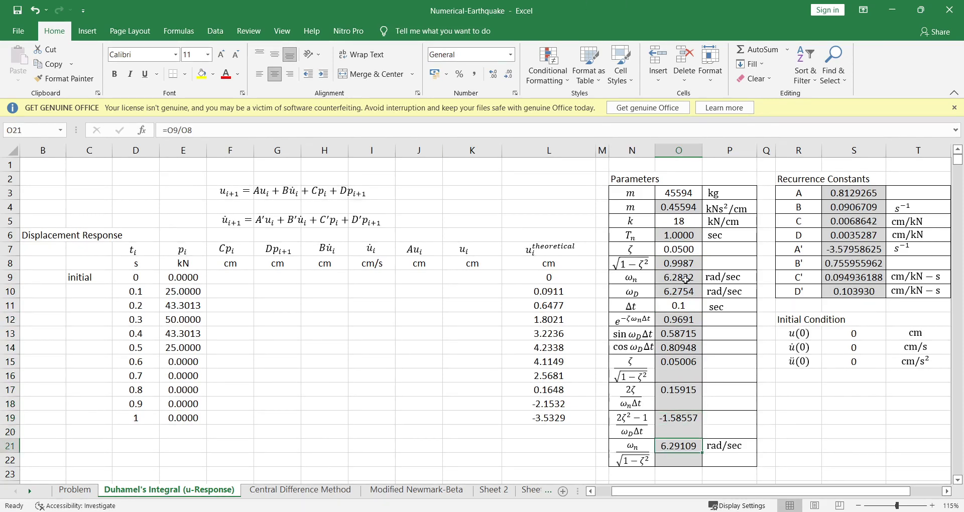
scroll(685, 281, "down", 1)
scroll(508, 399, "up", 1)
Step: Enter =$S$5*E9 in F9 as the initial Cp term
left_click(248, 279)
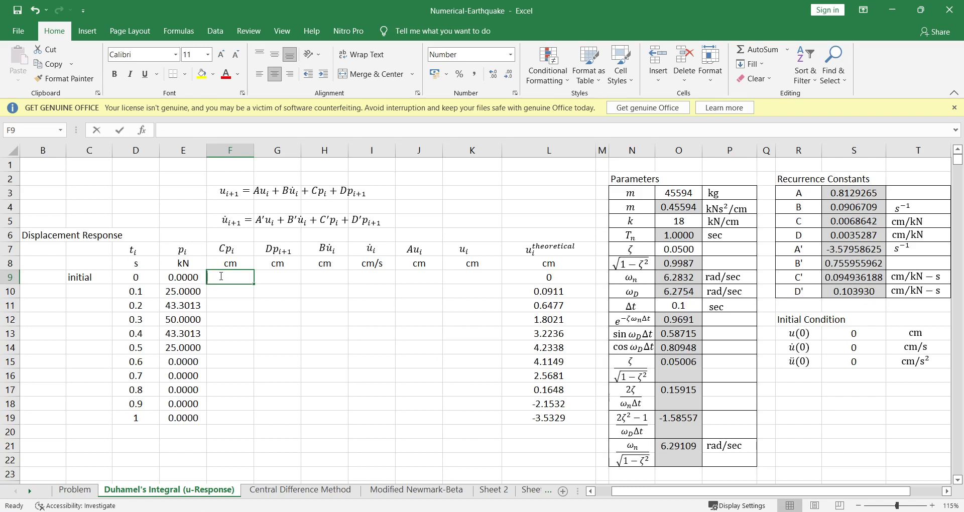
type("=")
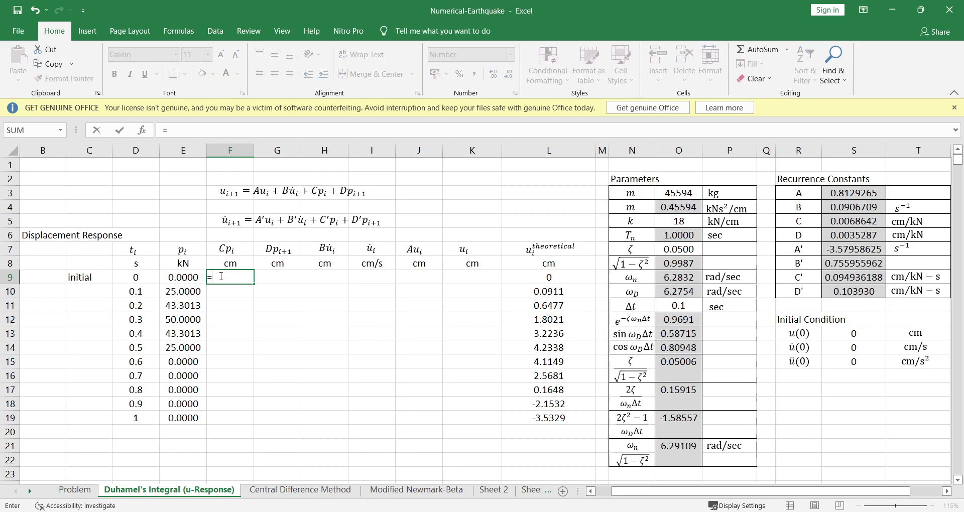
left_click(834, 224)
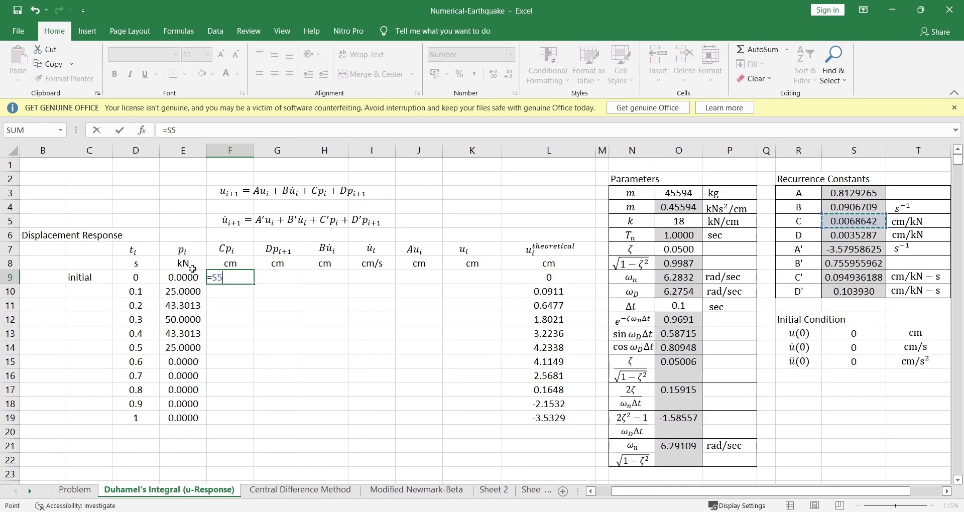
key("F4")
type("*")
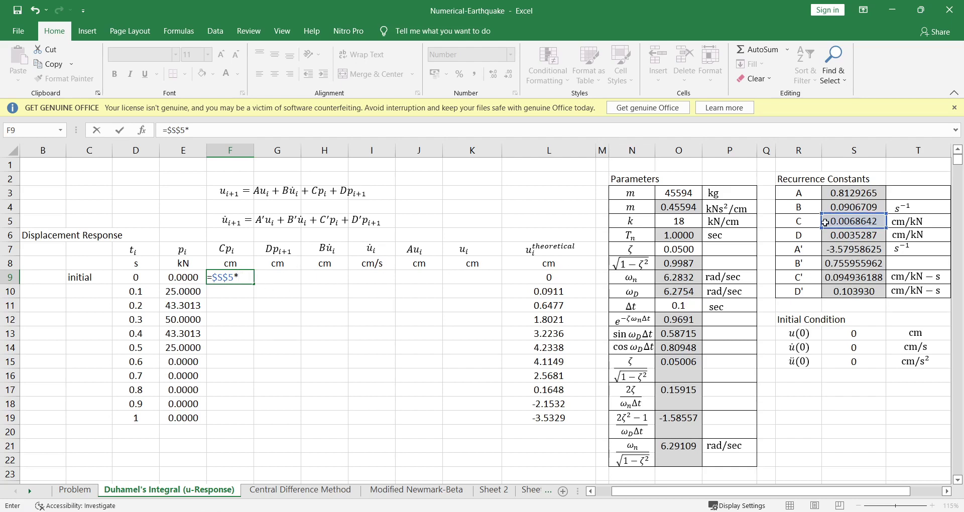
left_click(190, 280)
key("Return")
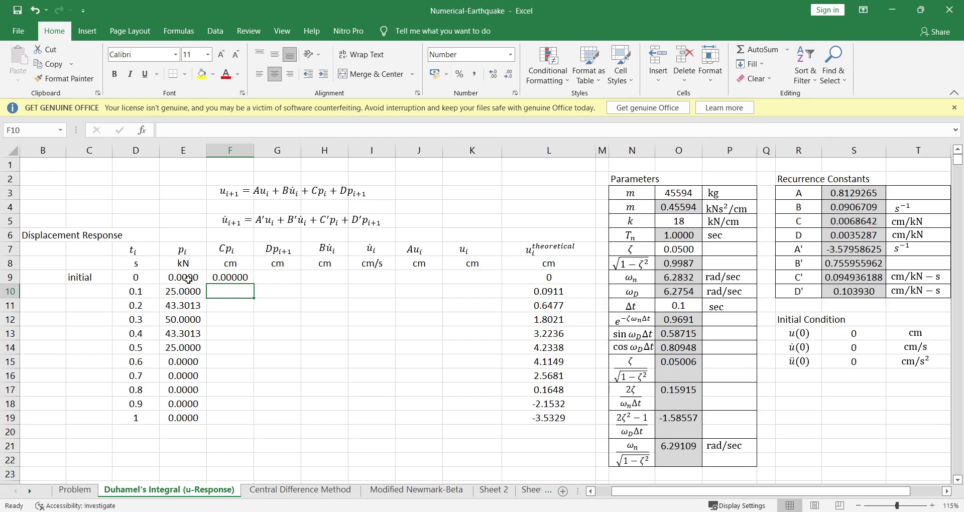
Step: Check the units in row 8 for the displacement response columns F through K
left_click(189, 279)
left_click(275, 301)
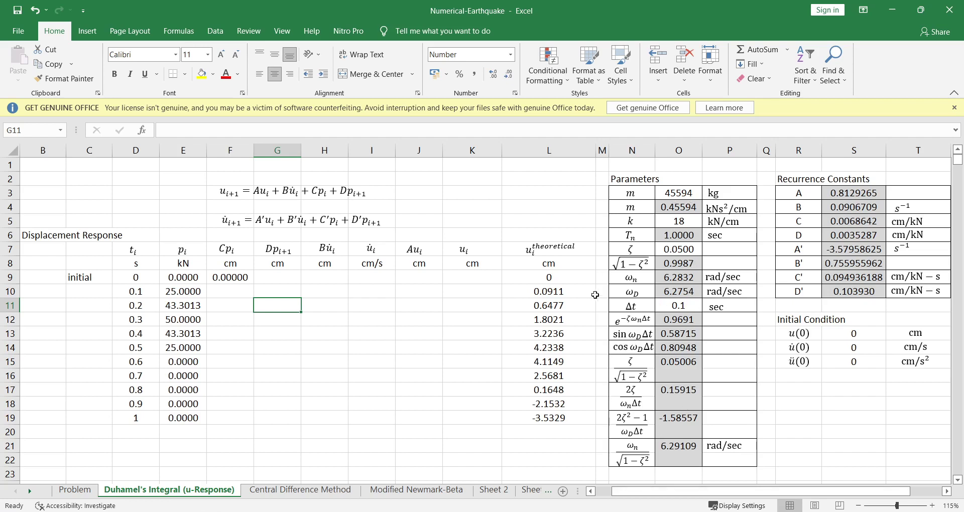
left_click(234, 266)
left_click(288, 268)
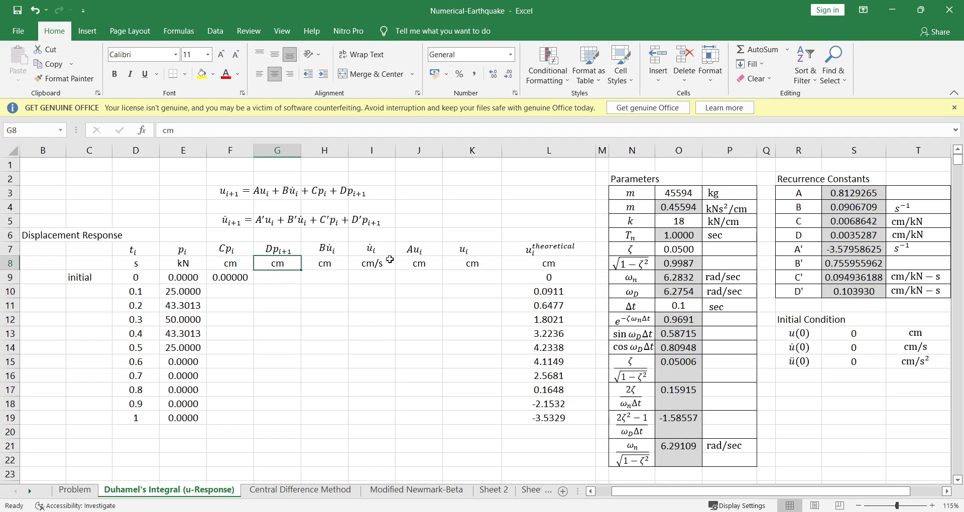
left_click(392, 262)
left_click(271, 264)
left_click(242, 263)
left_click(299, 266)
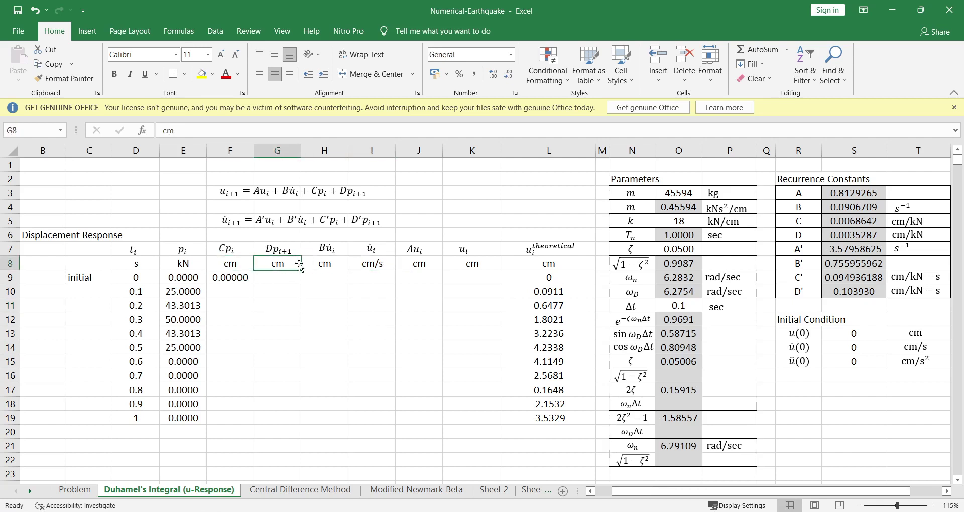
left_click(418, 265)
left_click(460, 268)
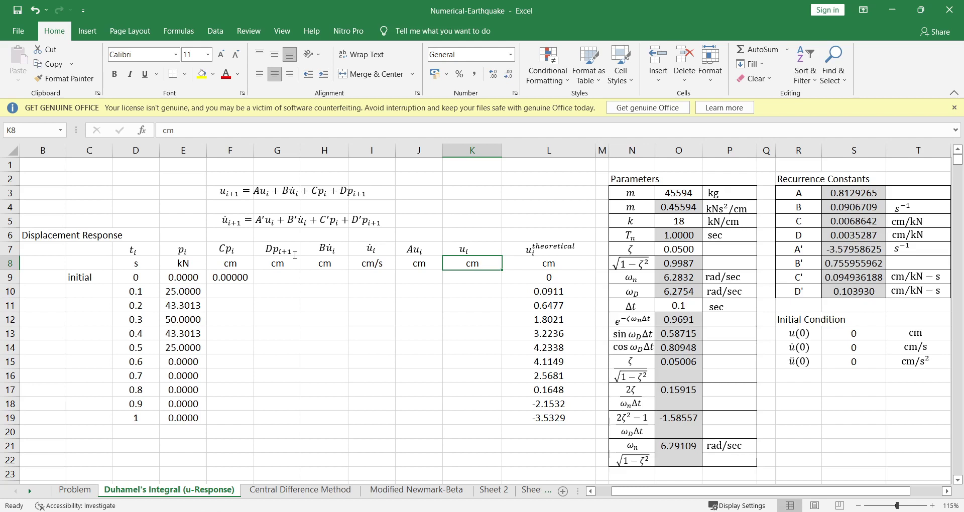
Step: Fill the Cp formula from F9 down through F19 and check it against the time steps in column D
left_click(235, 276)
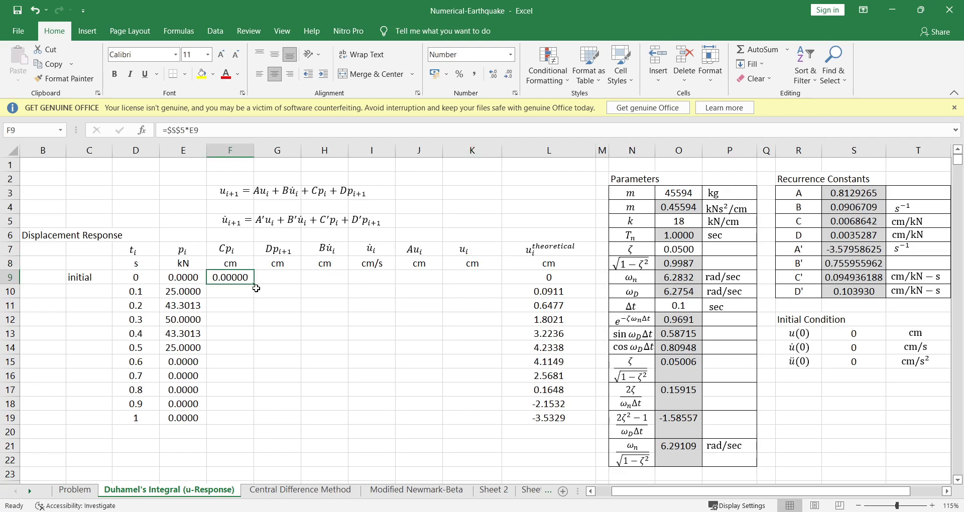
left_click_drag(256, 286, 247, 418)
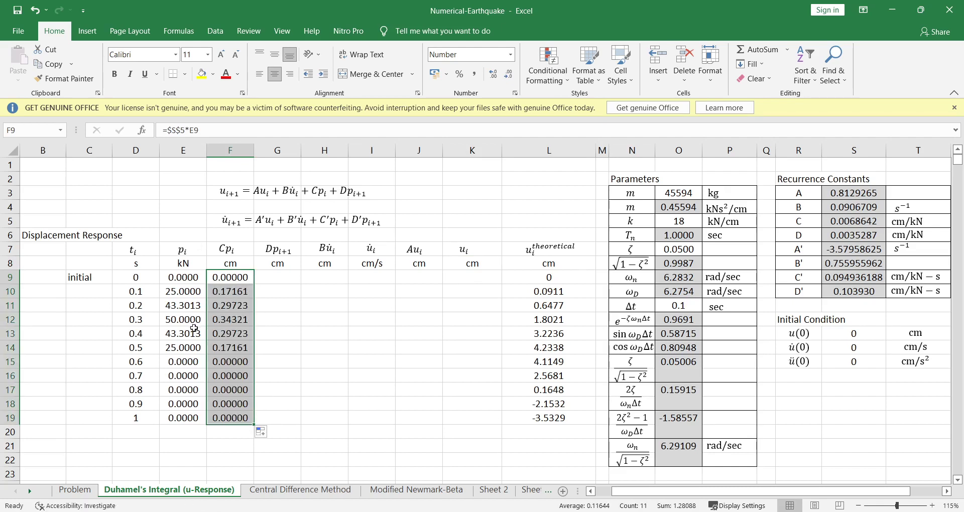
left_click(145, 292)
key("Down")
key("Down")
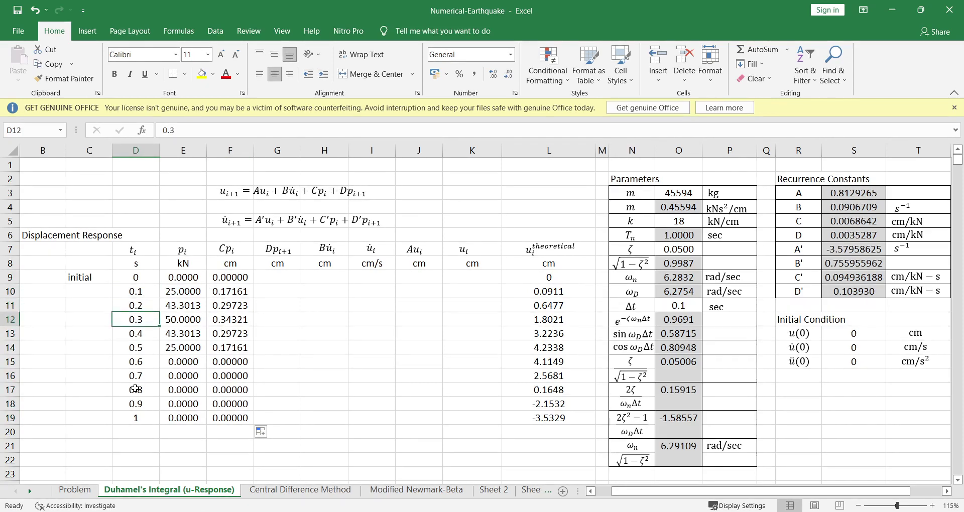
left_click(136, 389)
Step: Compare the load formulas in E9 and E10 to identify which one the first Dp(i+1) term in G9 needs
left_click(236, 278)
left_click(279, 279)
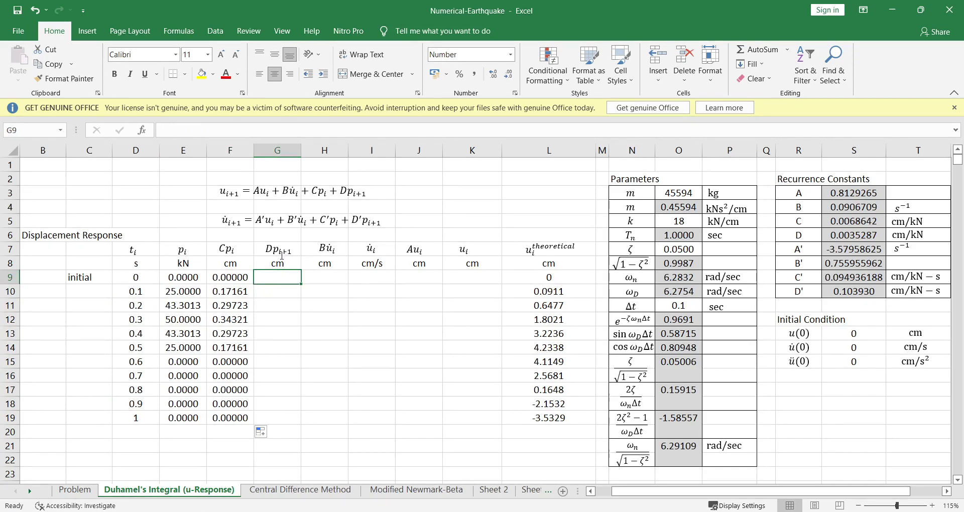
left_click(192, 292)
left_click(185, 279)
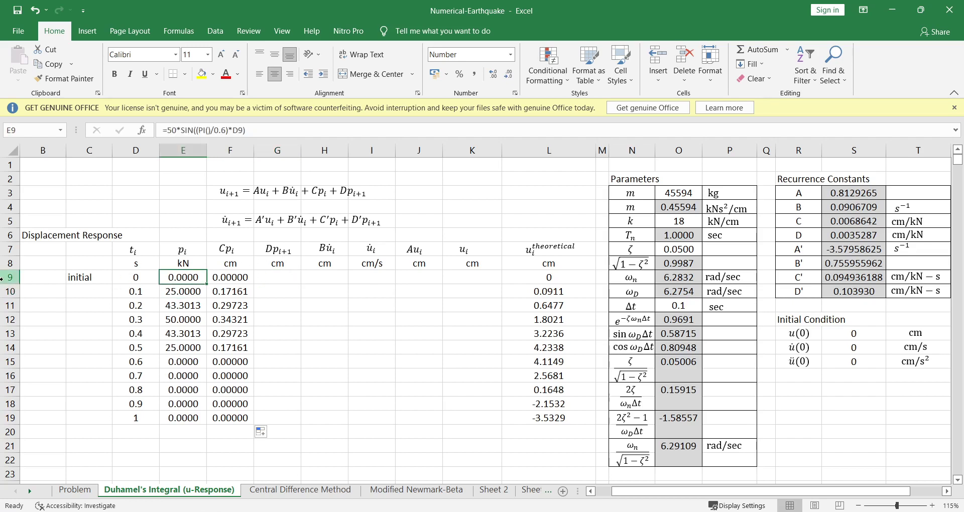
left_click(176, 291)
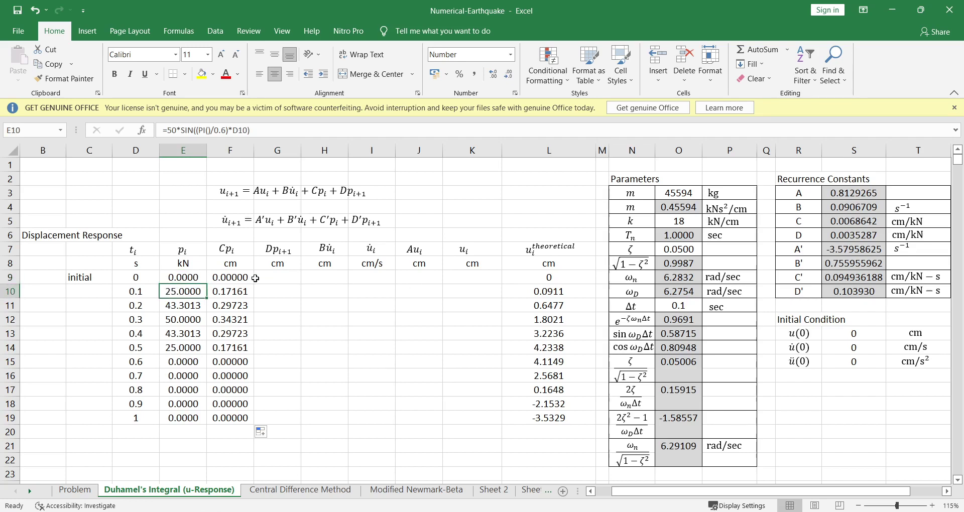
Step: Enter =$S$6*E10 in G9 as the first Dp(i+1) term and fill it down through G19
left_click(276, 276)
type("=")
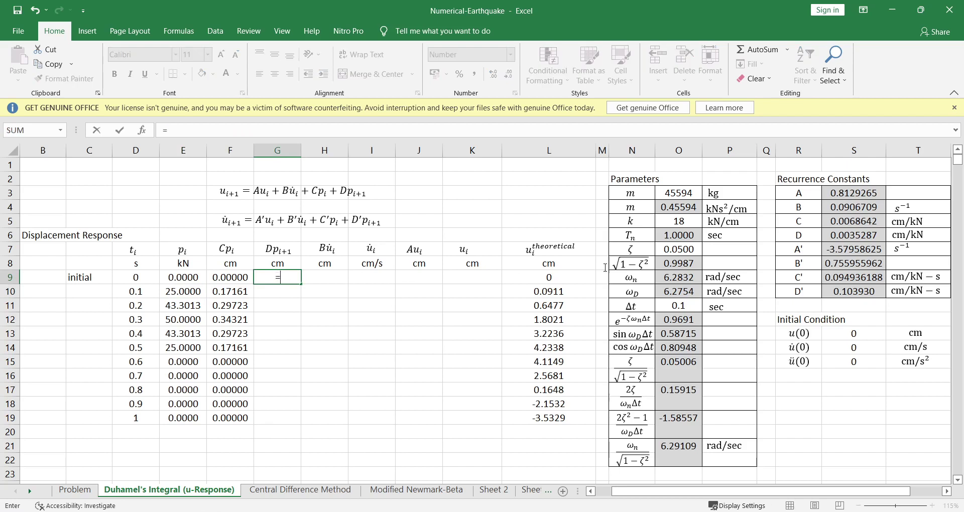
left_click(850, 235)
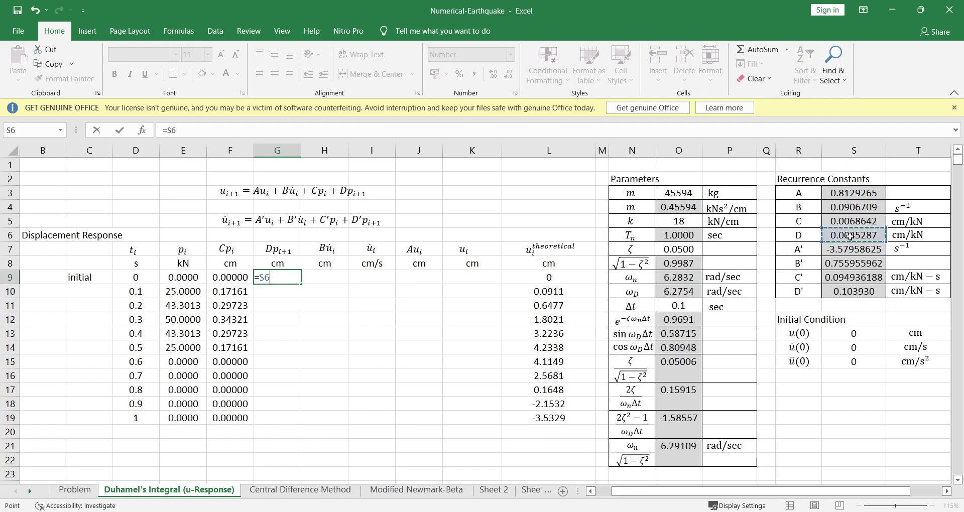
key("F4")
type("*")
left_click(198, 291)
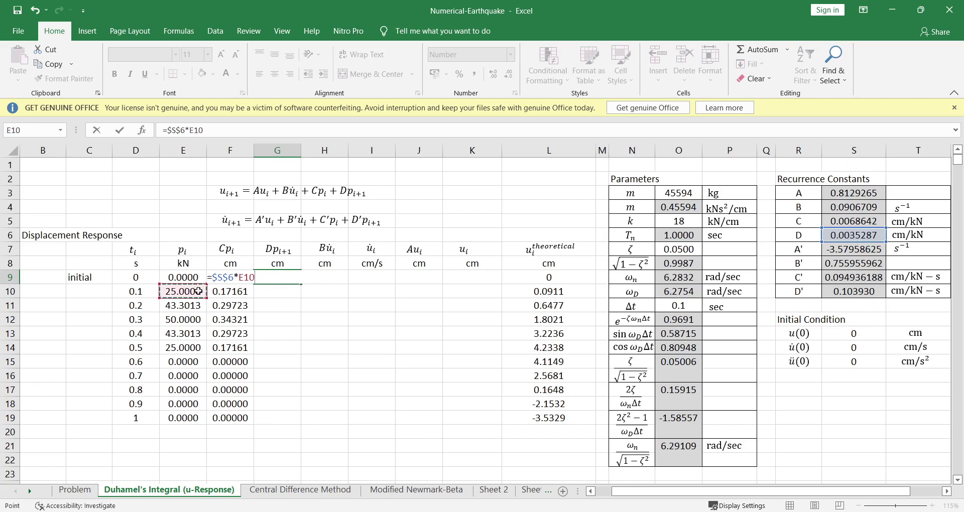
left_click(198, 279)
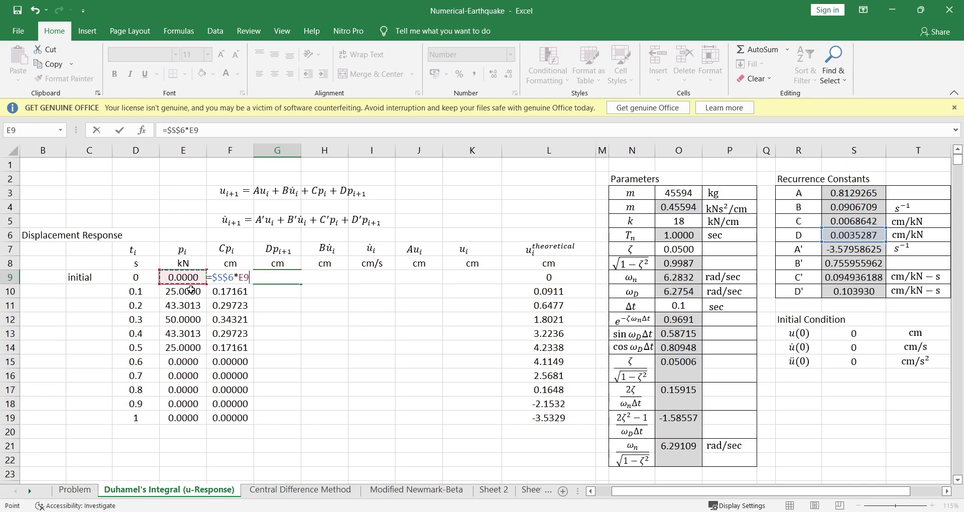
left_click(191, 289)
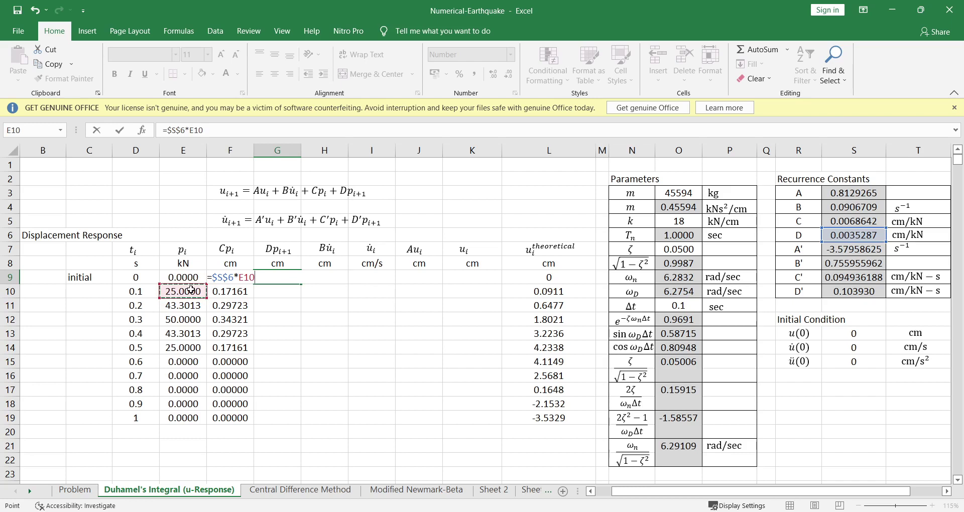
key("Return")
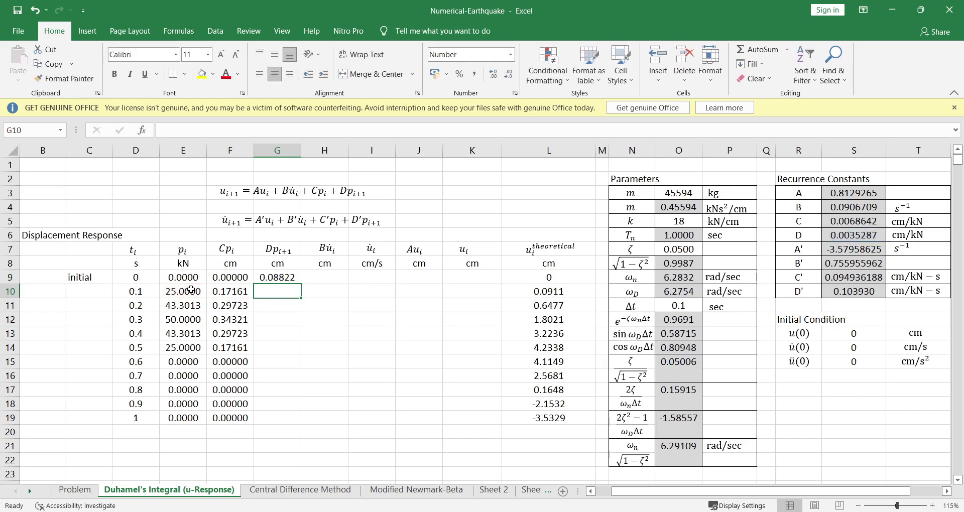
left_click(283, 271)
left_click_drag(301, 284, 285, 427)
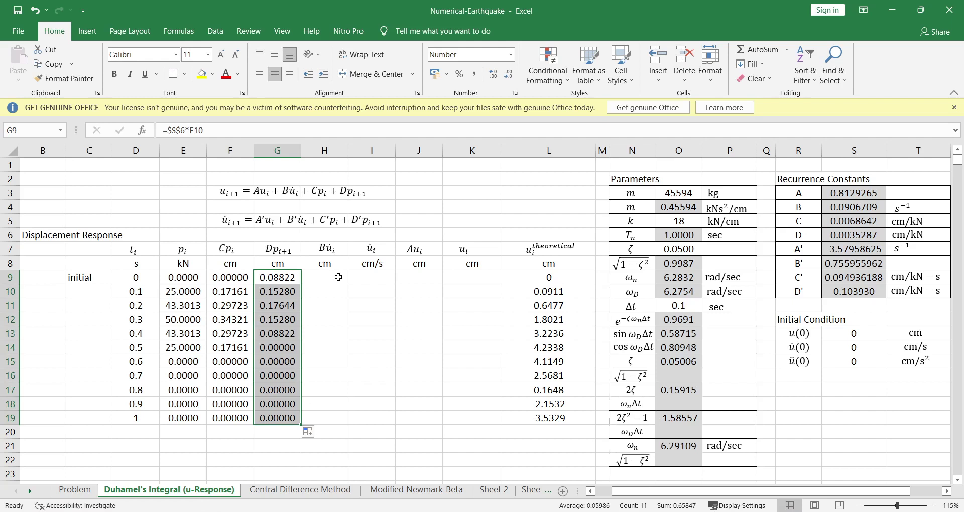
Step: Link the initial velocity in I9 to S14 and the initial displacement in K9 to S13
left_click(379, 277)
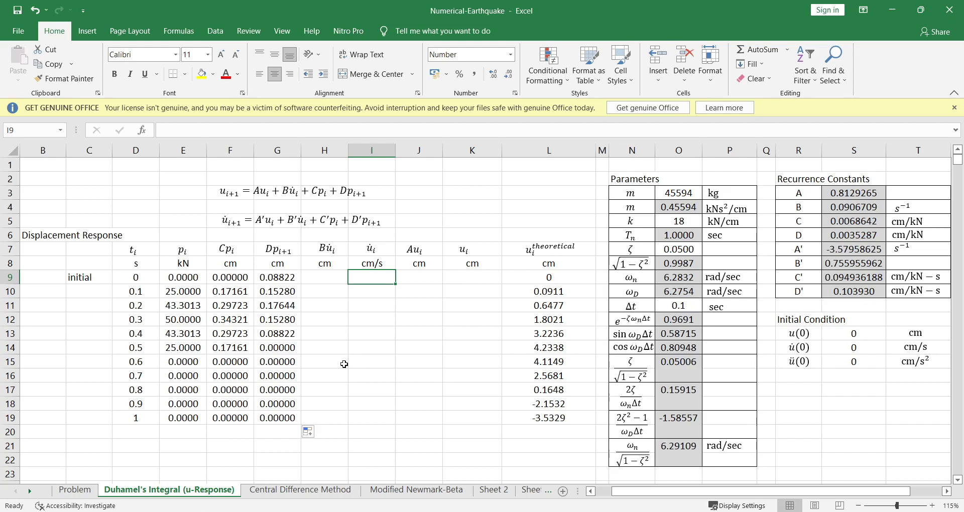
type("=")
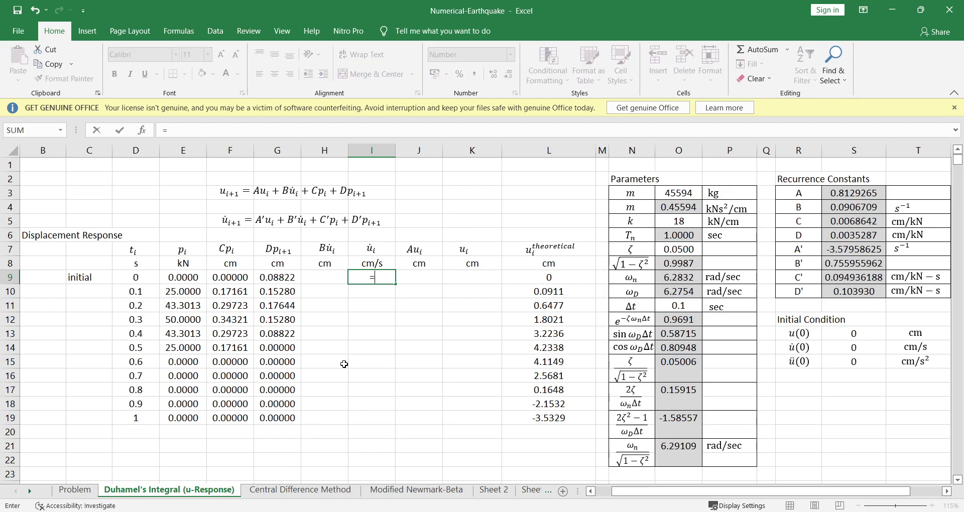
left_click(824, 350)
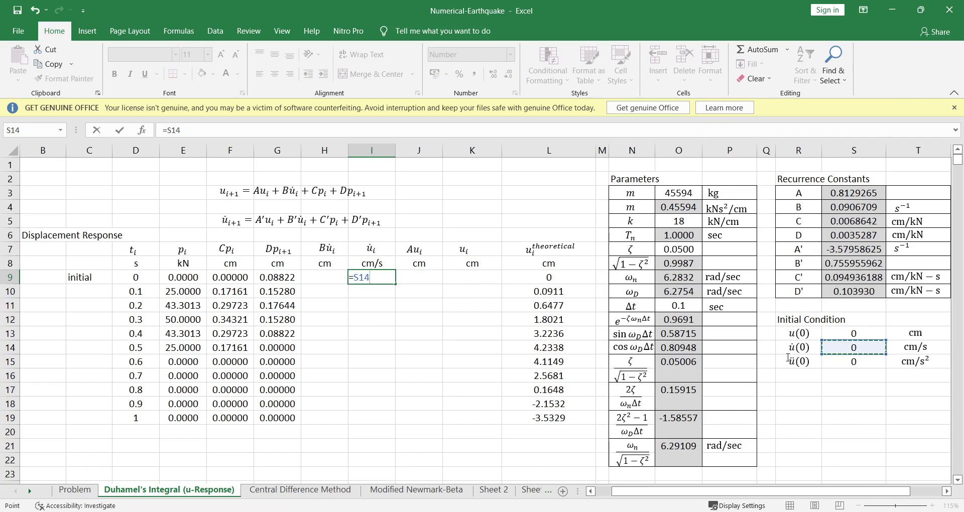
key("Return")
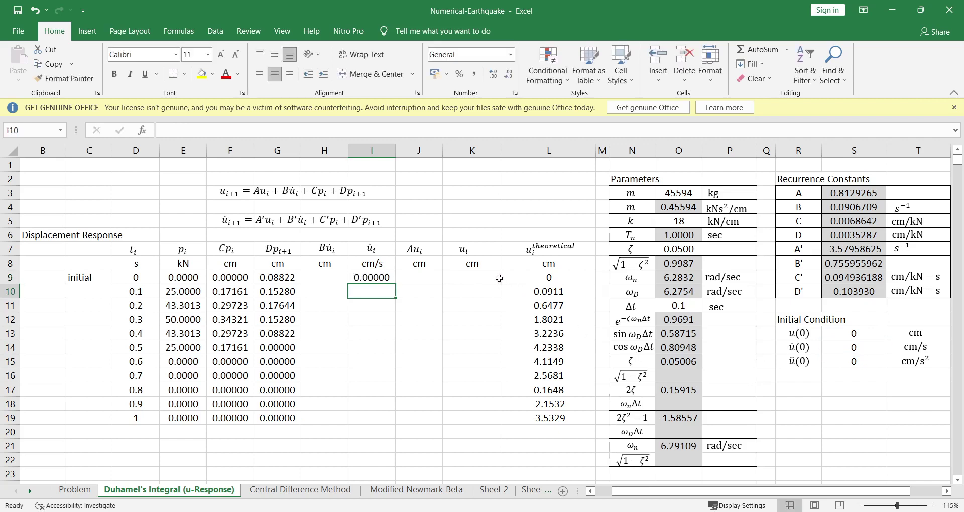
left_click(494, 276)
type("=")
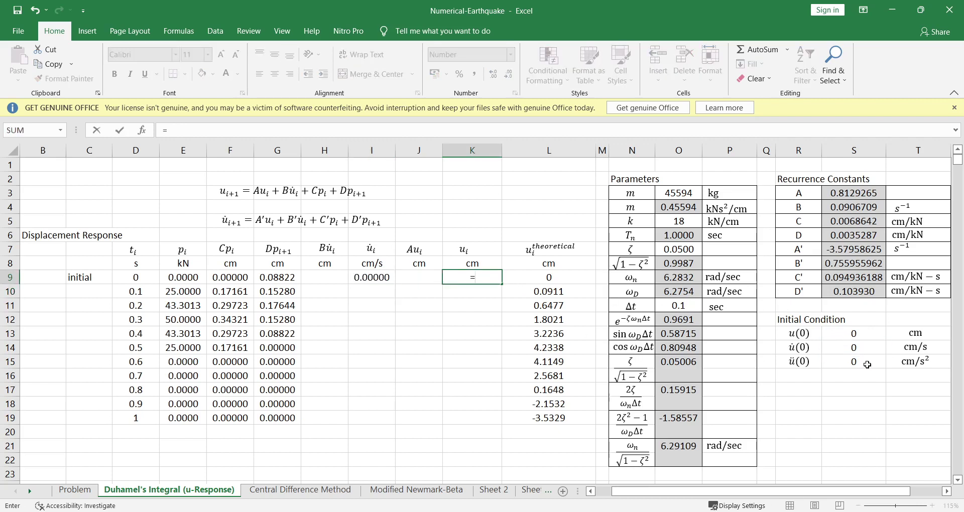
left_click(864, 332)
key("Return")
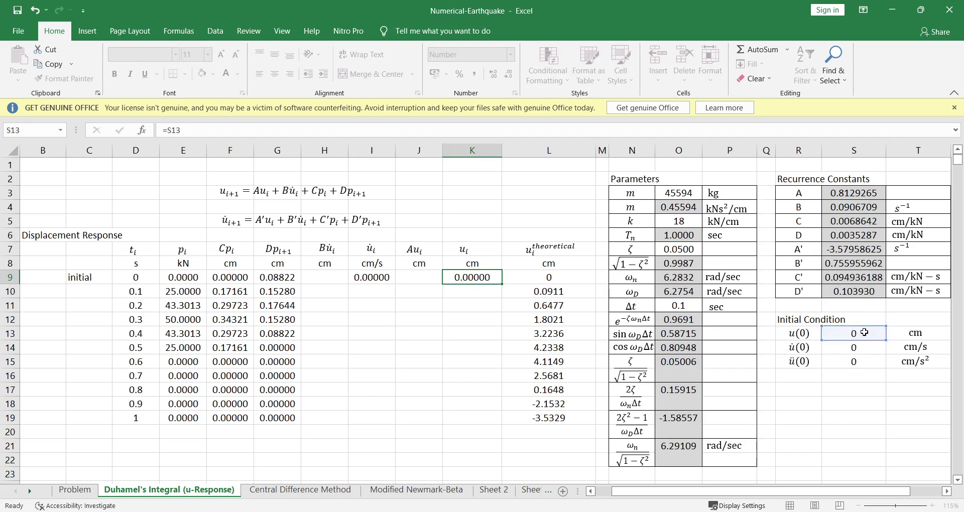
left_click(357, 279)
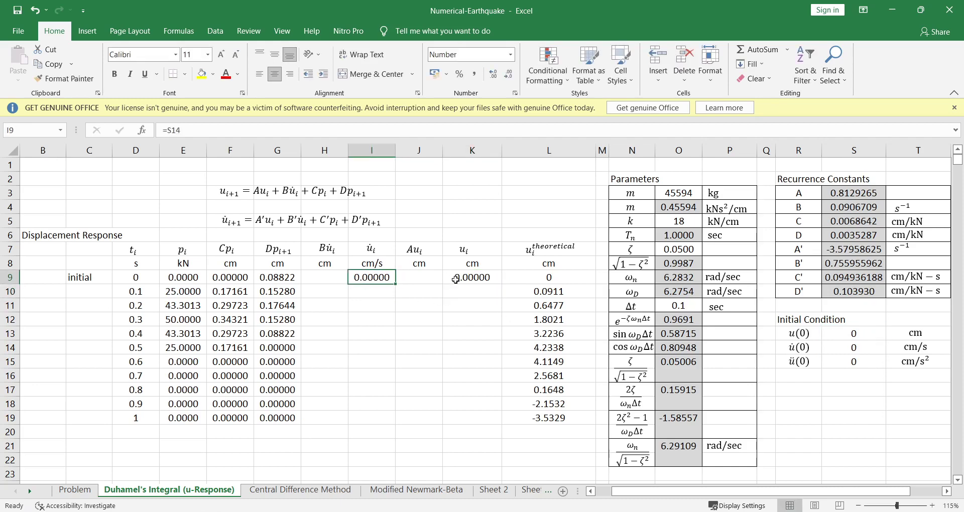
left_click(458, 279)
left_click(380, 279)
Step: Enter =$S$4*I9 in H9 for the B-times-velocity term and fill it down through H19
left_click(339, 275)
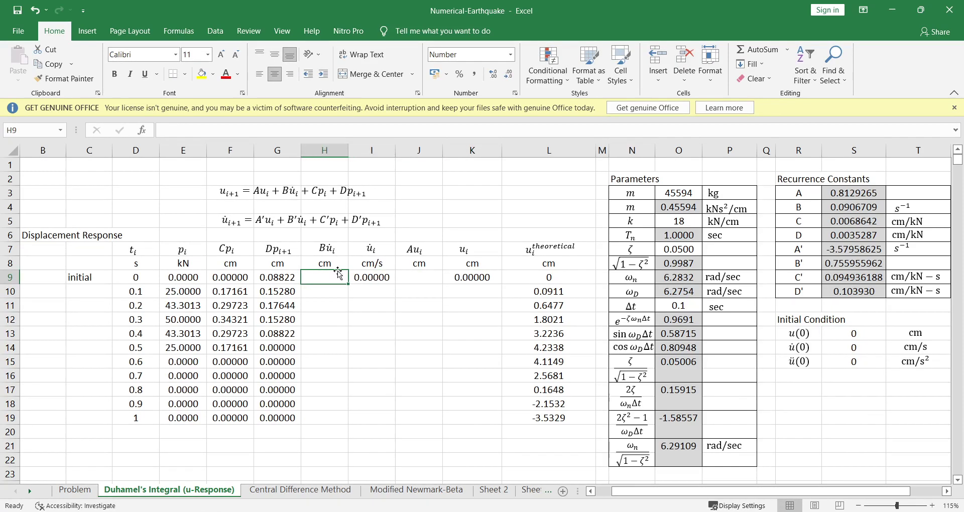
type("=")
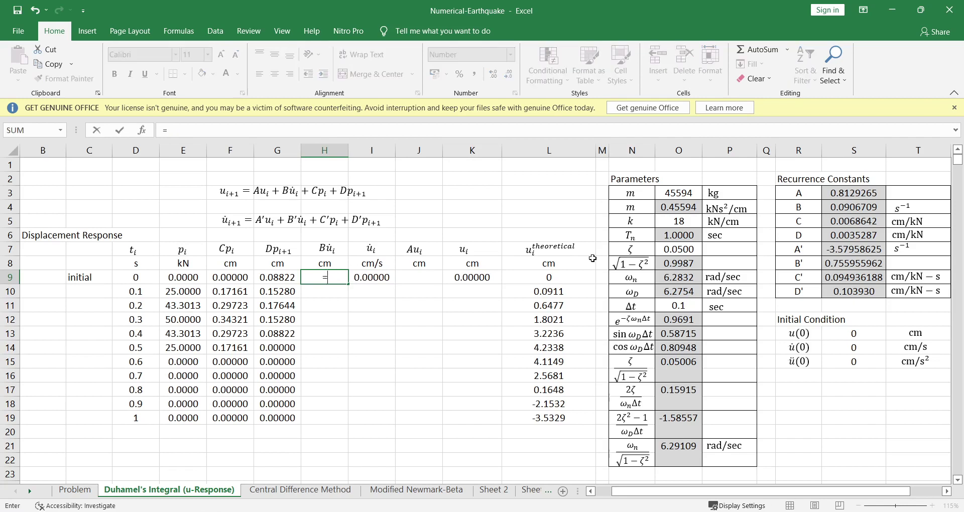
left_click(842, 210)
key("F4")
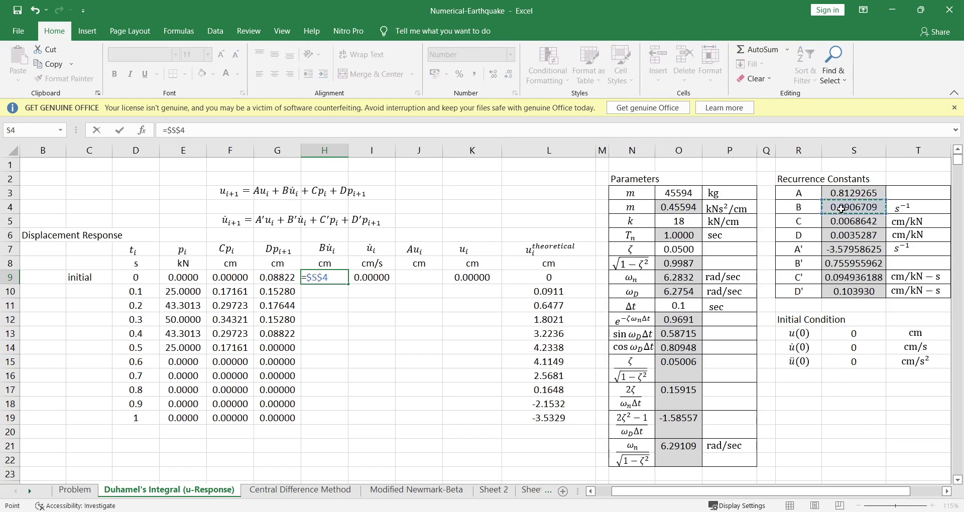
type("*")
left_click(395, 275)
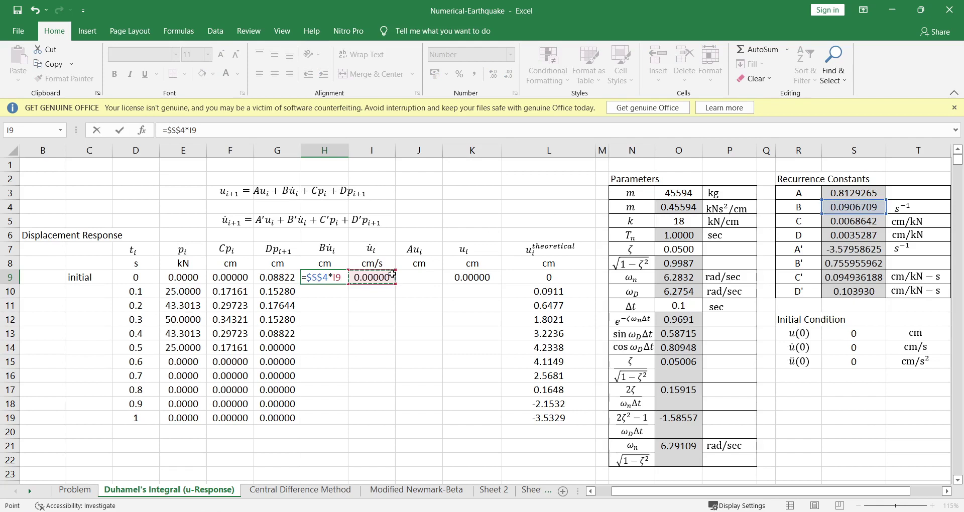
key("Return")
left_click(334, 279)
left_click_drag(348, 284, 323, 428)
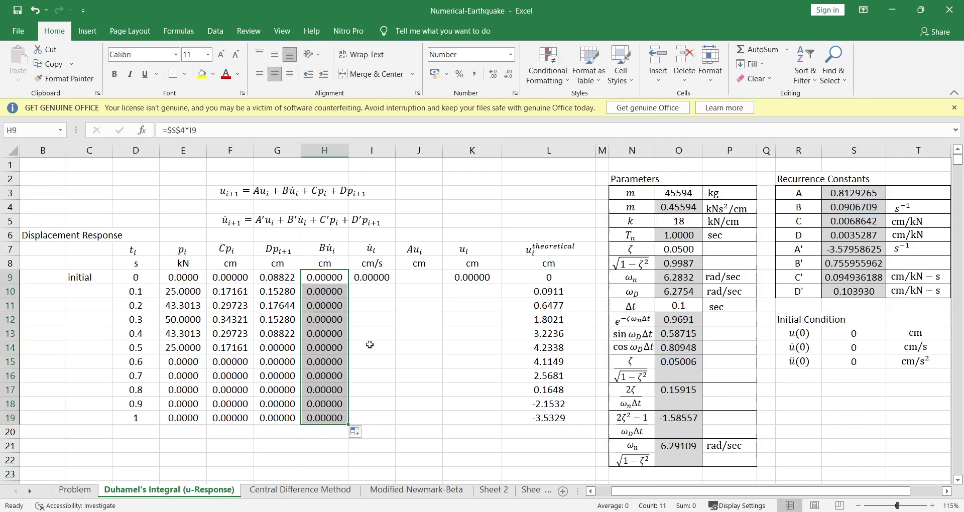
Step: Enter =$S$3*K9 in J9 for the Au term and fill it down through J19
left_click(417, 276)
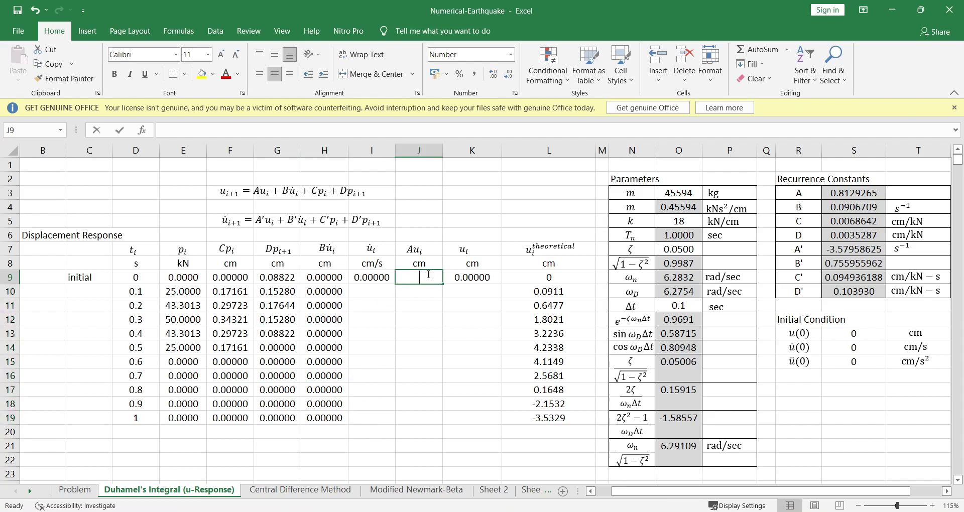
type("=")
left_click(832, 191)
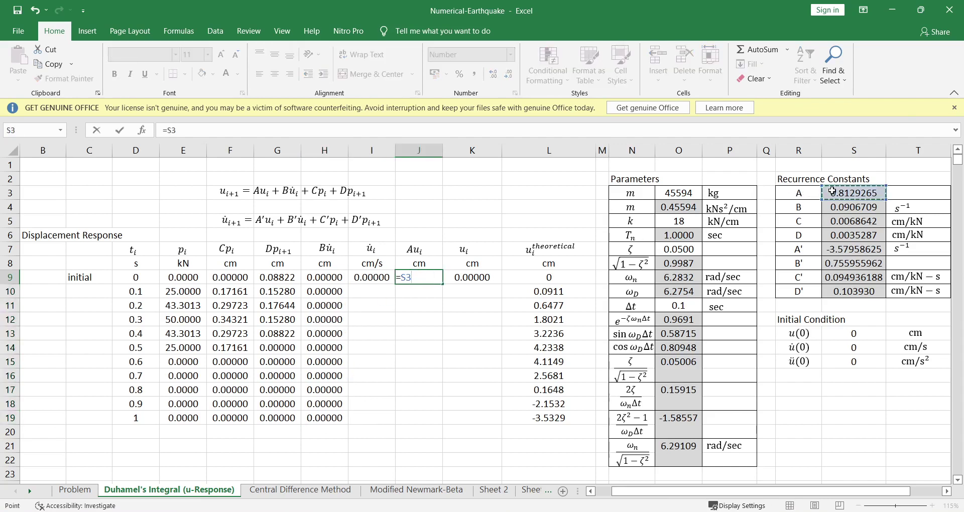
key("F4")
type("*")
left_click(489, 278)
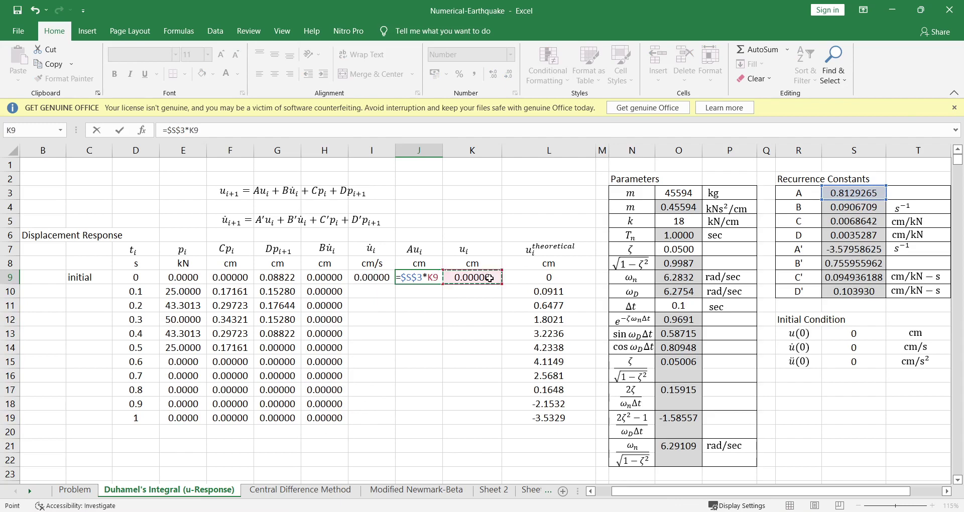
key("Return")
left_click(439, 279)
left_click_drag(441, 281, 435, 421)
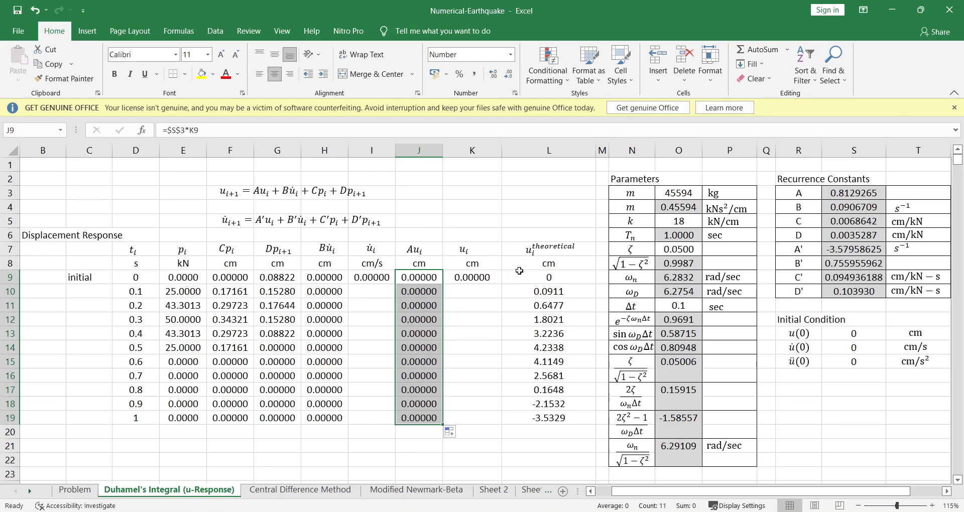
Step: Review the u(i+1) recurrence equation above the table against the displacement cells K9 and K10
left_click(494, 283)
left_click(480, 294)
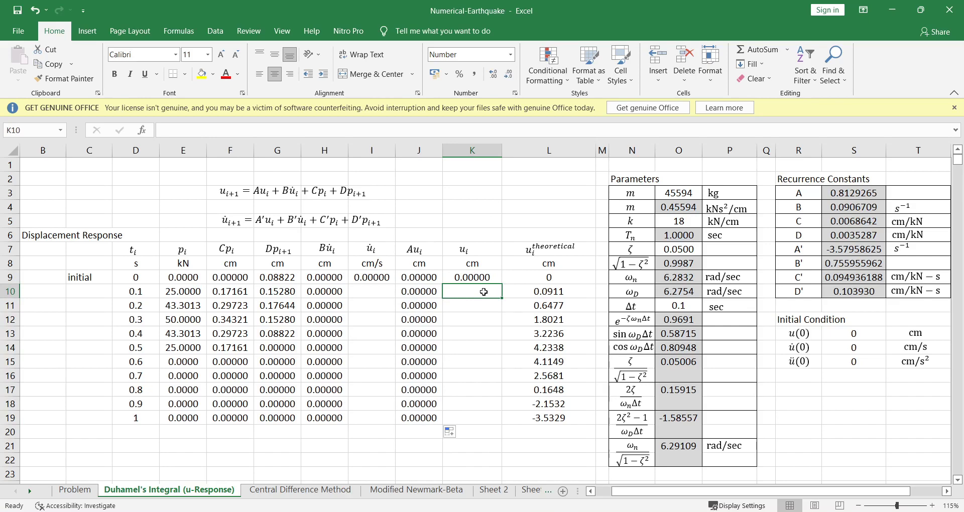
left_click(483, 277)
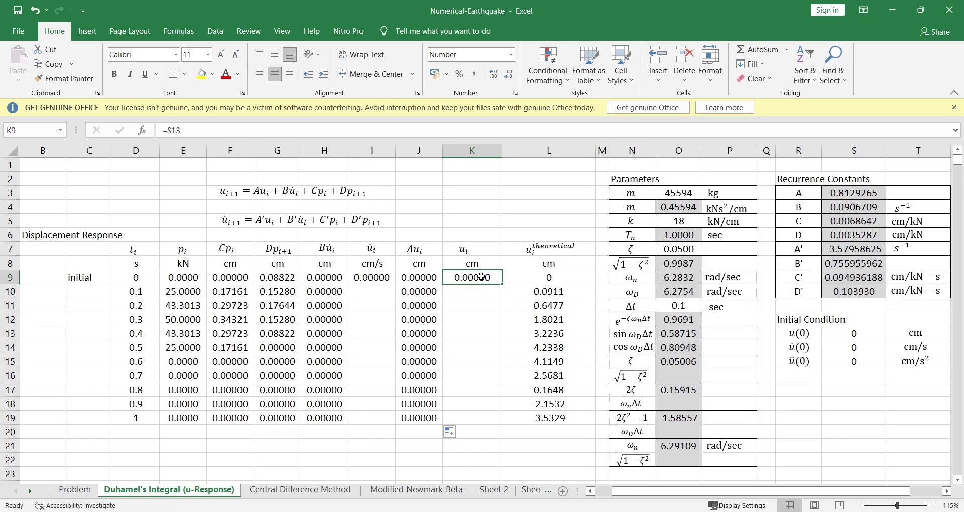
left_click(481, 290)
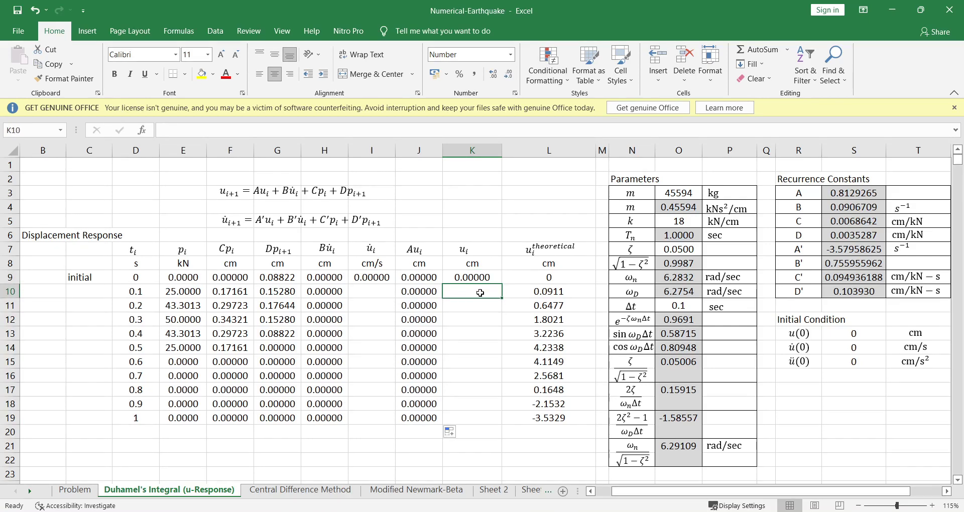
left_click(296, 193)
left_click(234, 198)
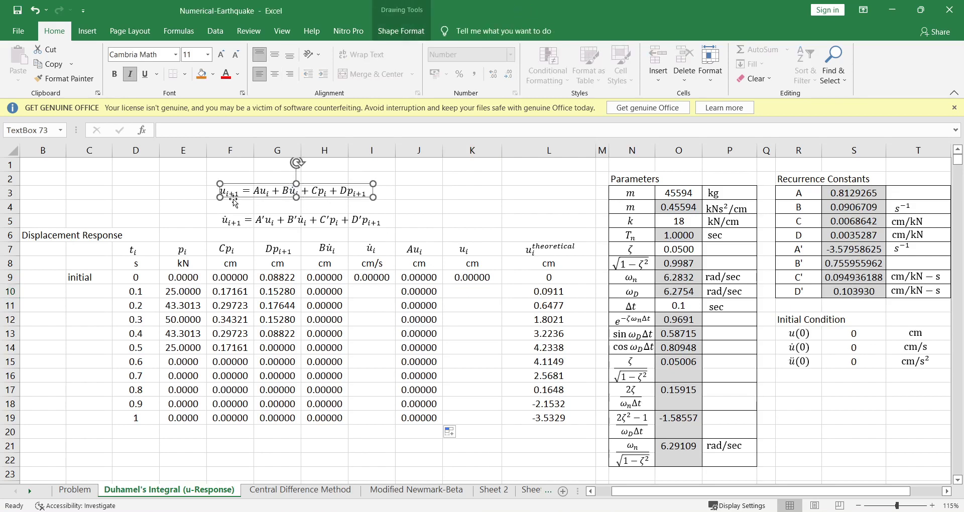
left_click(475, 281)
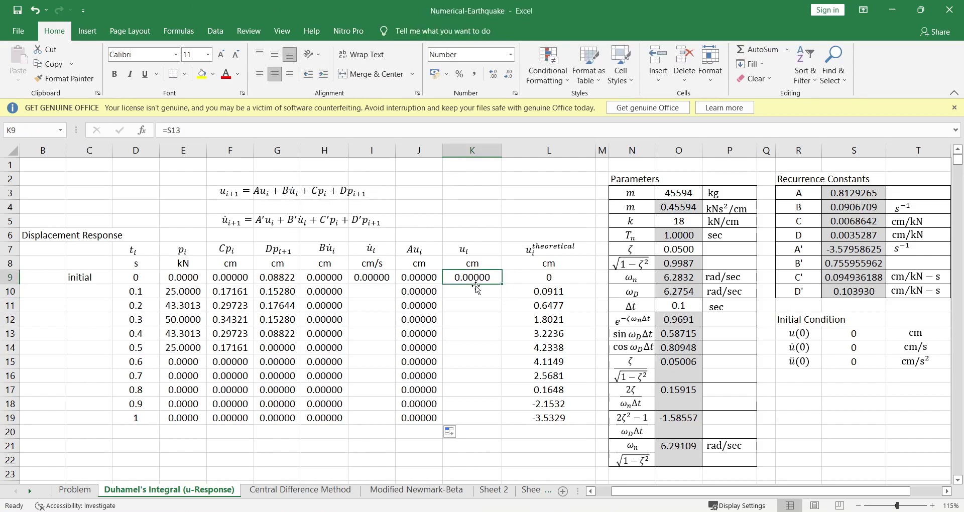
Step: Enter the displacement recurrence =J9+H9+F9+G9 in K10 and fill it down through K19
left_click(475, 295)
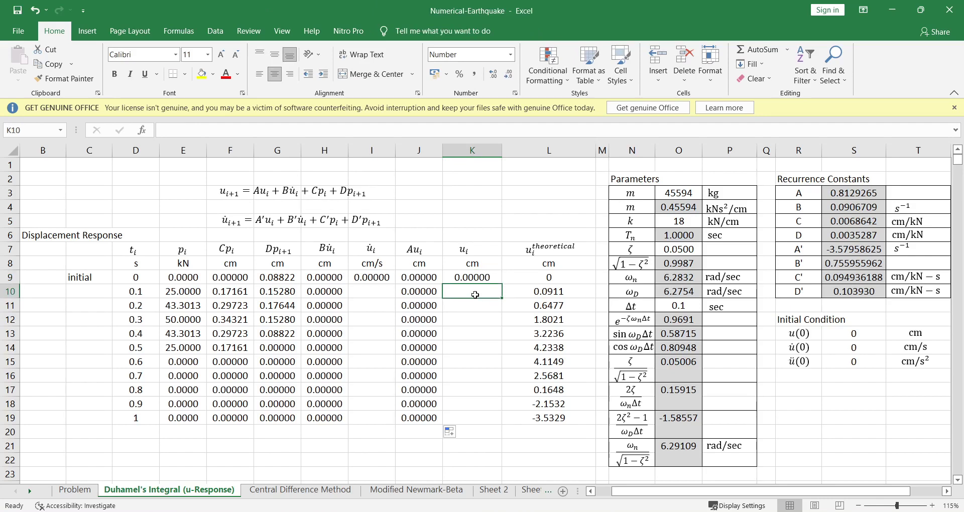
type("=")
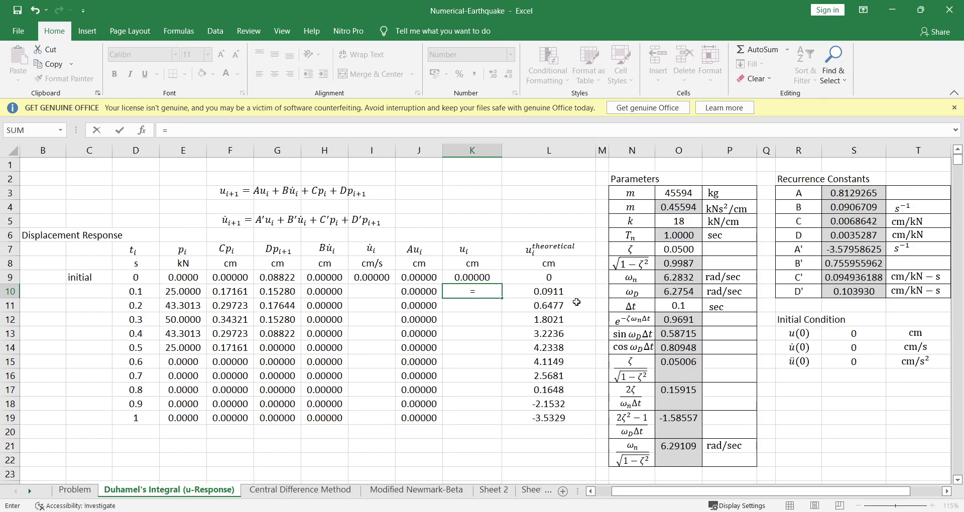
left_click(435, 276)
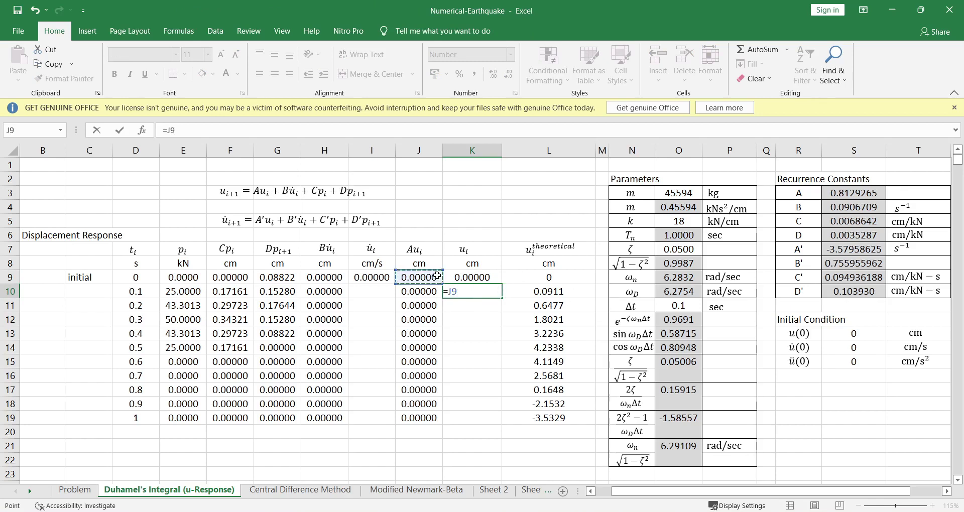
type("+")
left_click(345, 277)
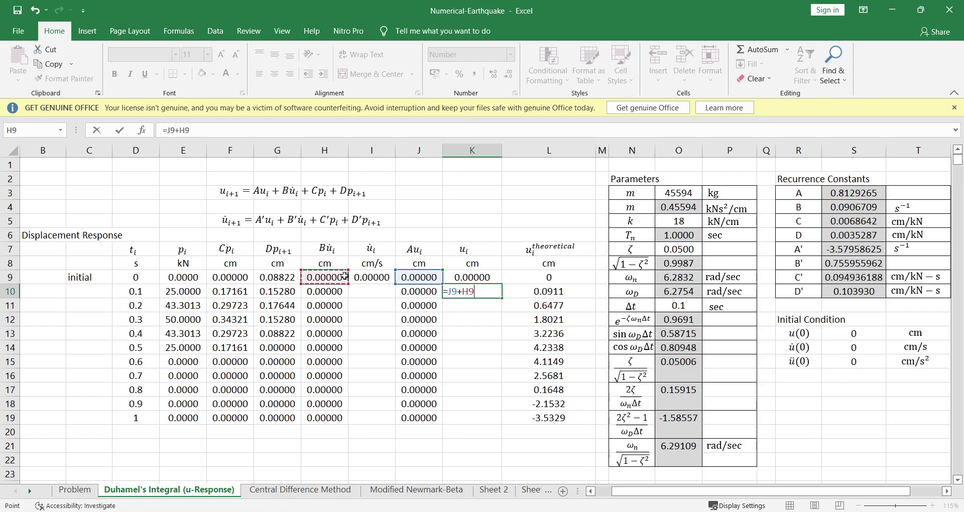
type("+")
left_click(237, 276)
type("+")
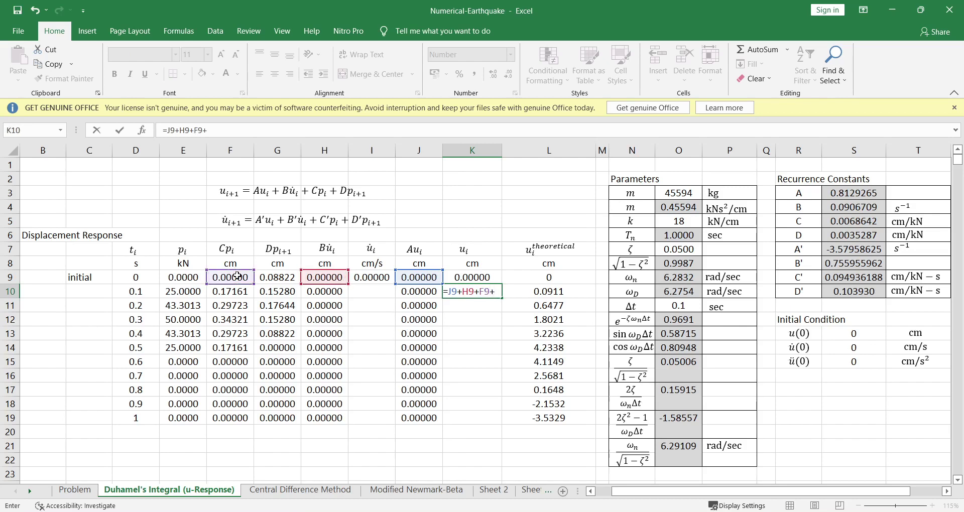
left_click(271, 279)
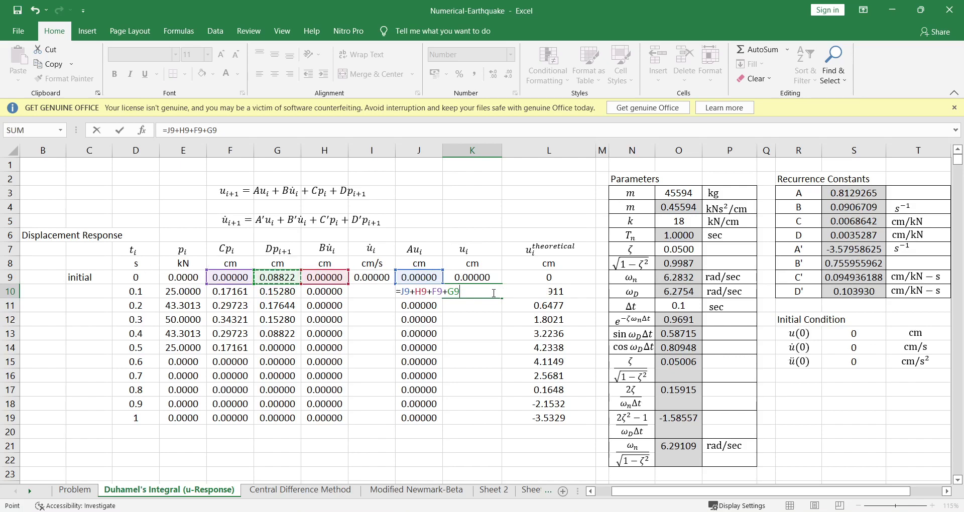
key("Return")
left_click(494, 294)
left_click_drag(502, 298, 490, 420)
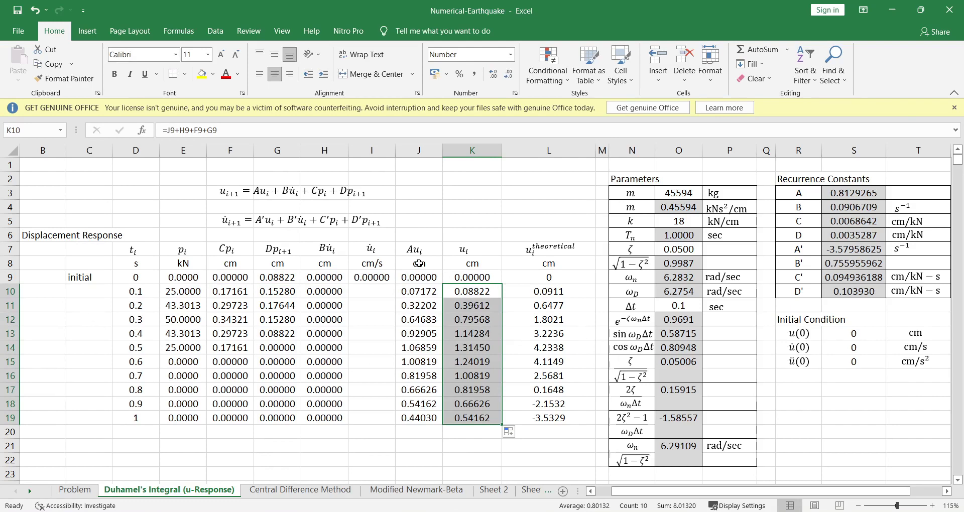
Step: Close the licence notice bar and examine the velocity terms in the two recurrence equations above the table
left_click_drag(302, 189, 287, 191)
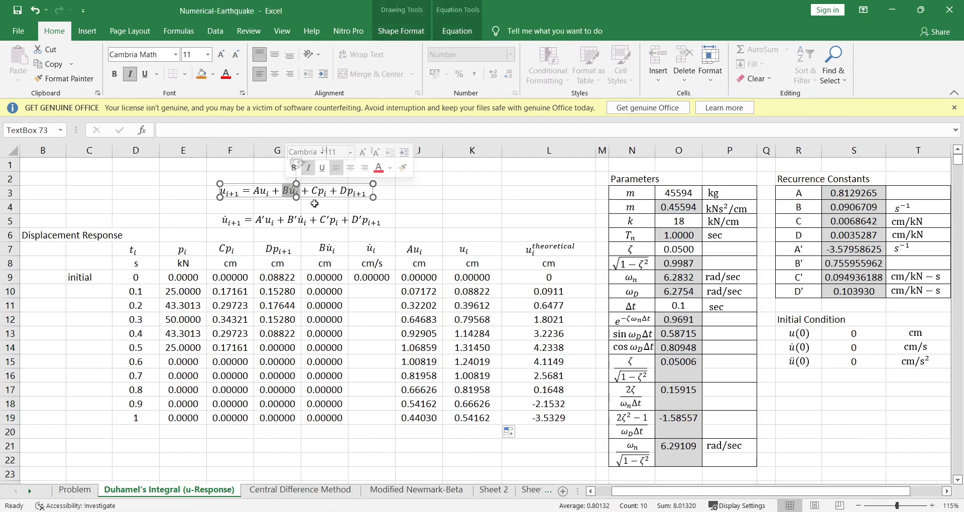
left_click(387, 291)
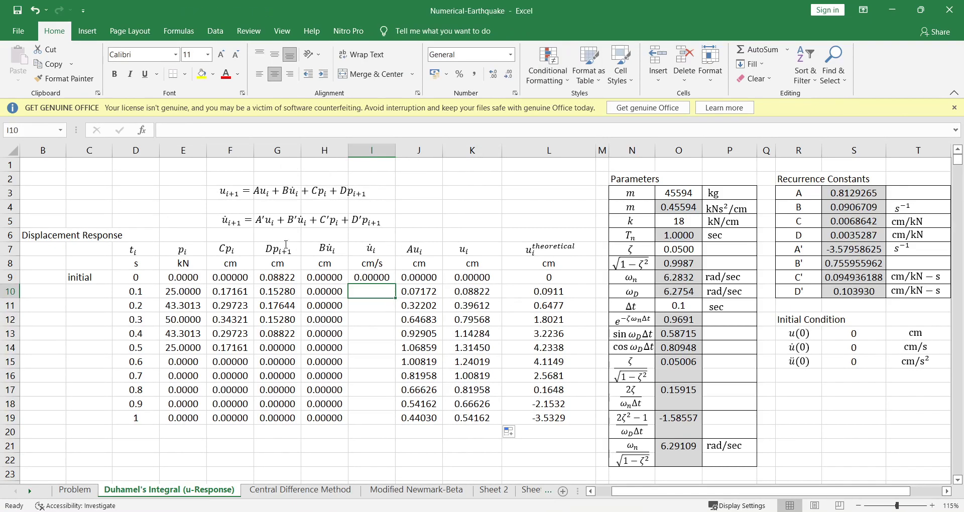
left_click(276, 224)
left_click(294, 229)
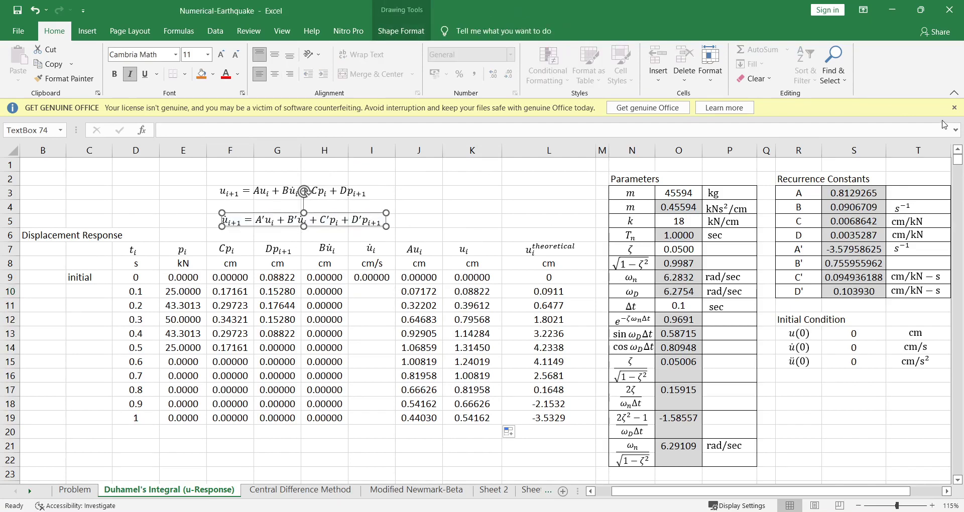
left_click(955, 108)
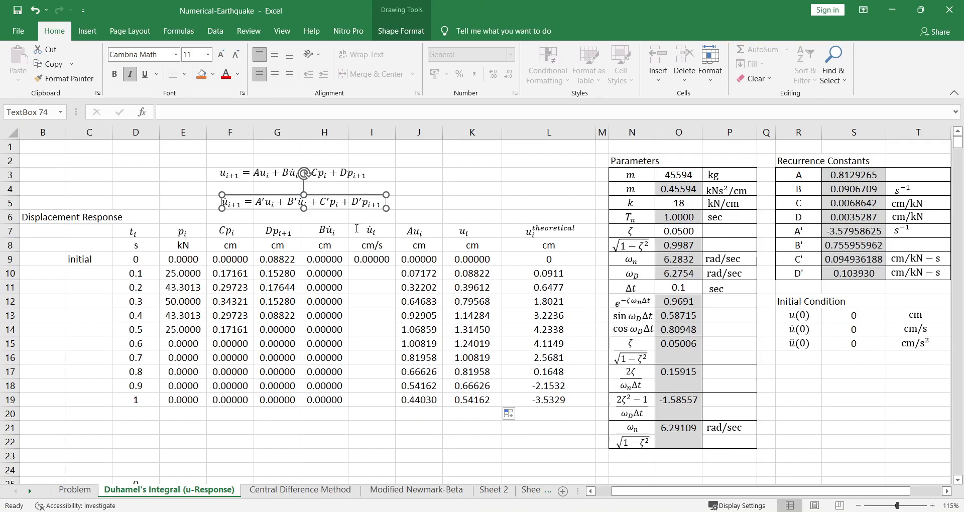
left_click(402, 203)
left_click(367, 203)
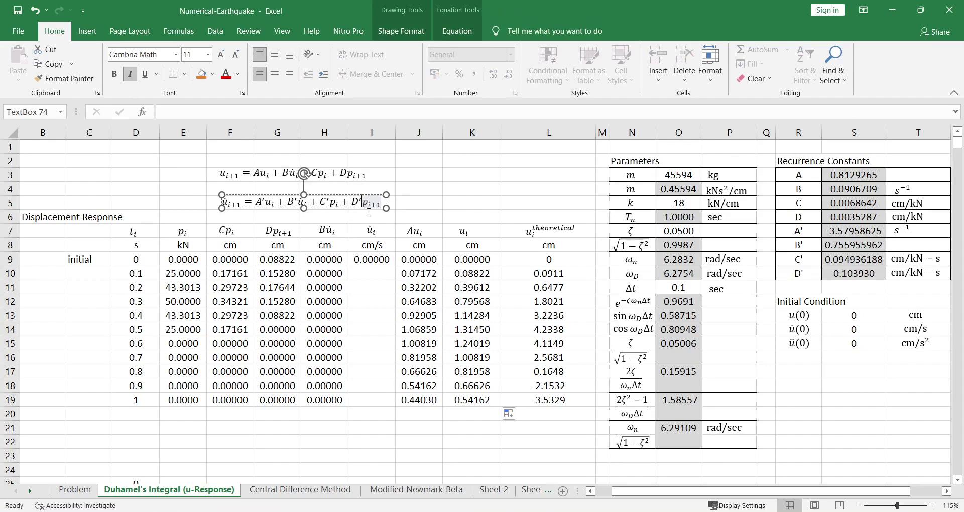
left_click(416, 208)
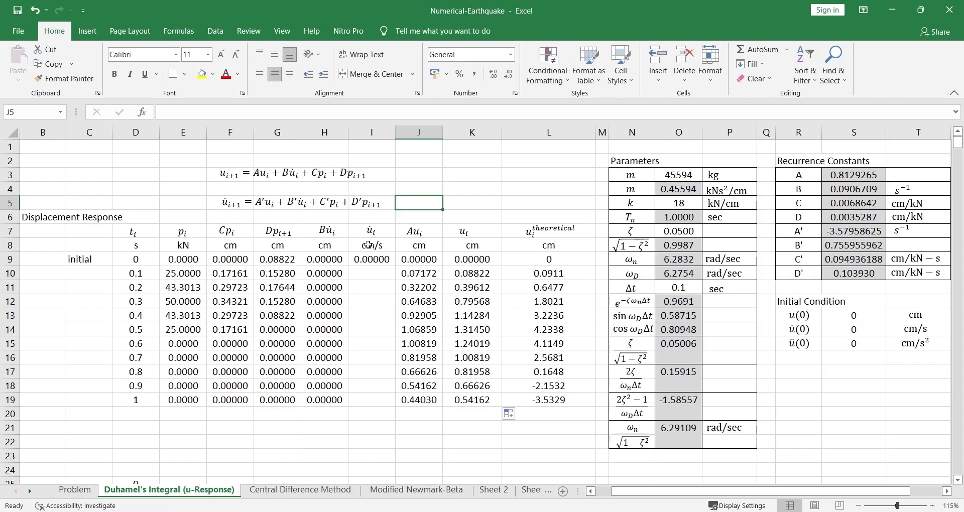
Step: Start the velocity recurrence in I10 with the A' and B' terms, =$S$7*K9+$S$8*I9
left_click(376, 273)
type("=")
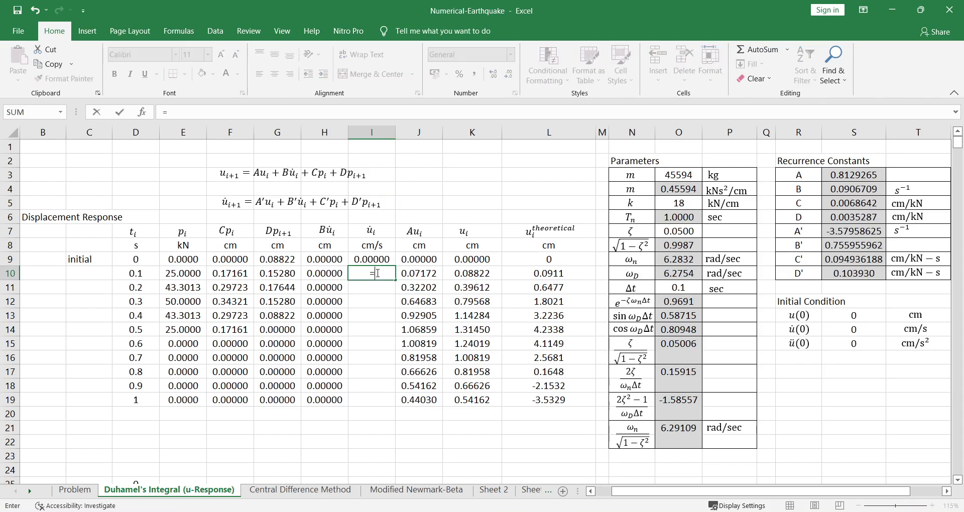
left_click(868, 234)
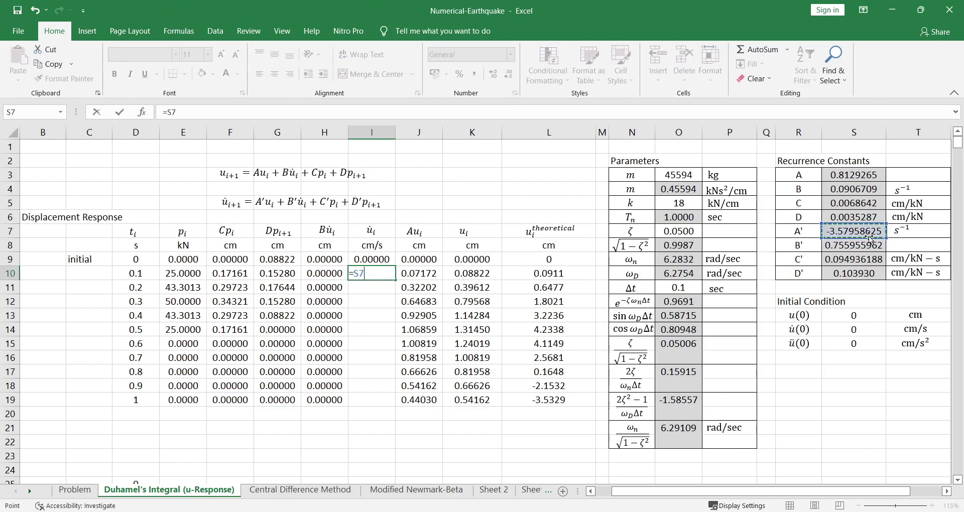
key("F4")
type("*")
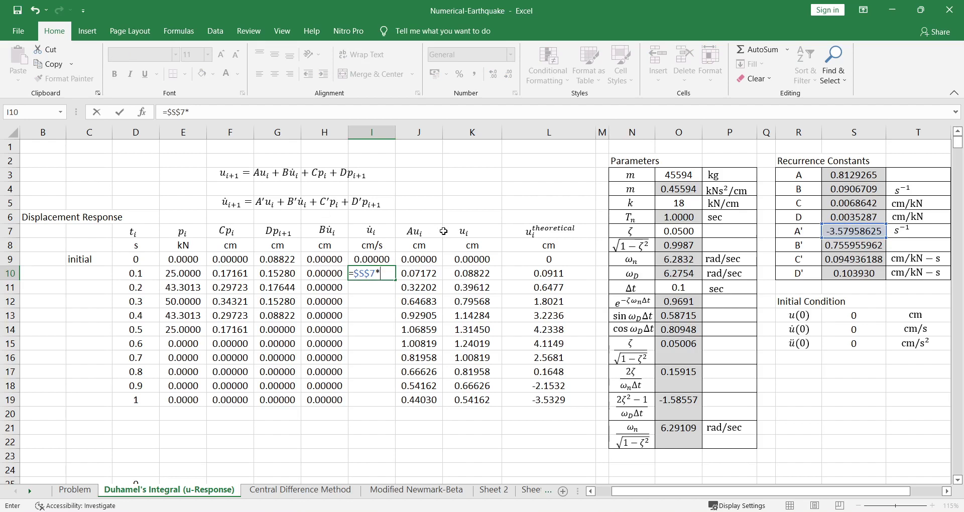
left_click(478, 259)
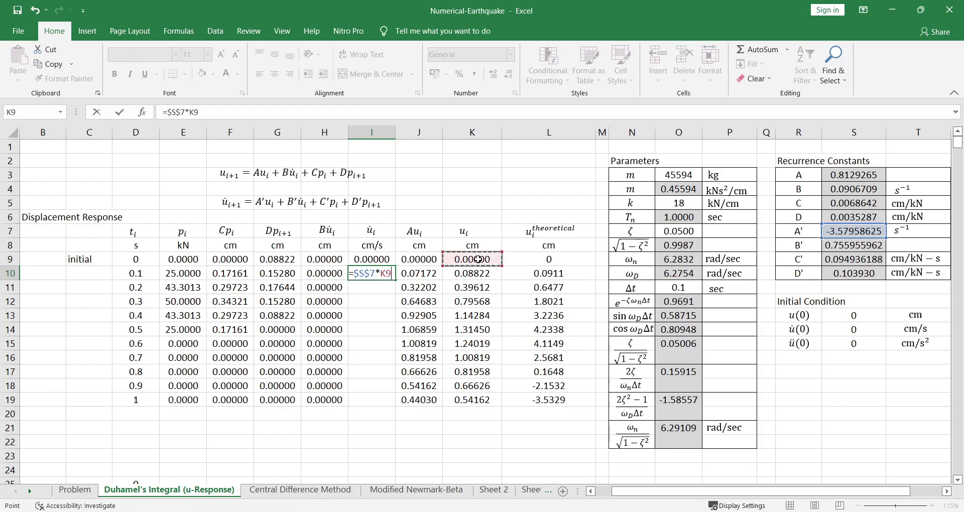
type("+")
left_click(842, 246)
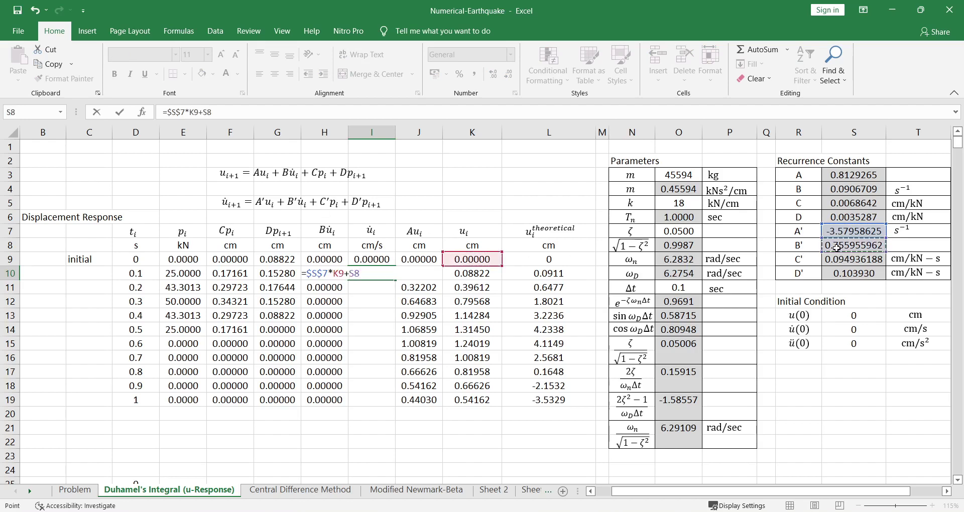
key("F4")
type("*")
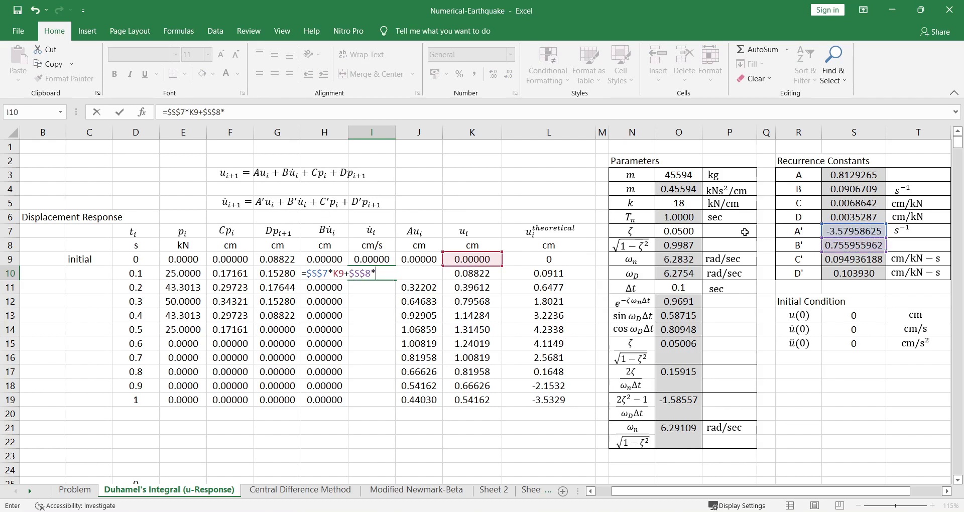
left_click(371, 260)
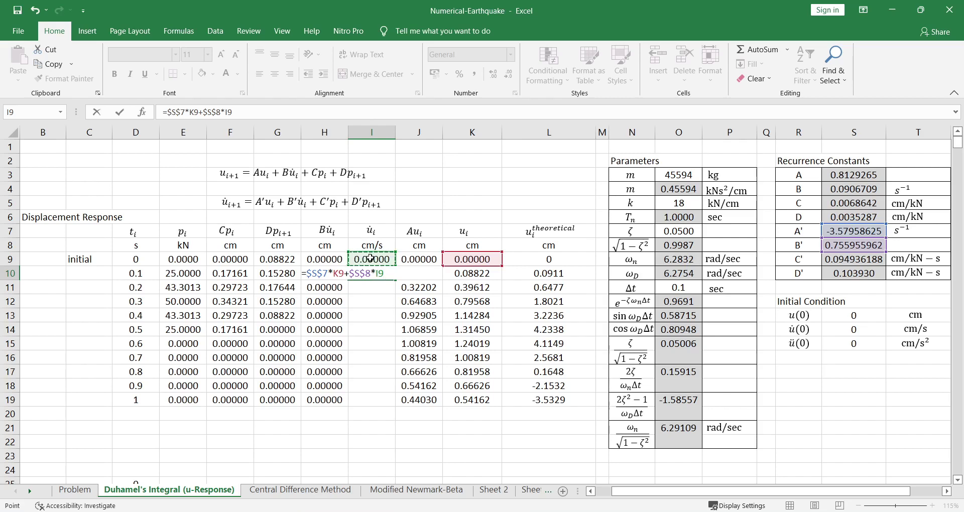
Step: Add the C' load term +$S$9*E9 to the velocity formula in I10
type("+")
left_click(863, 257)
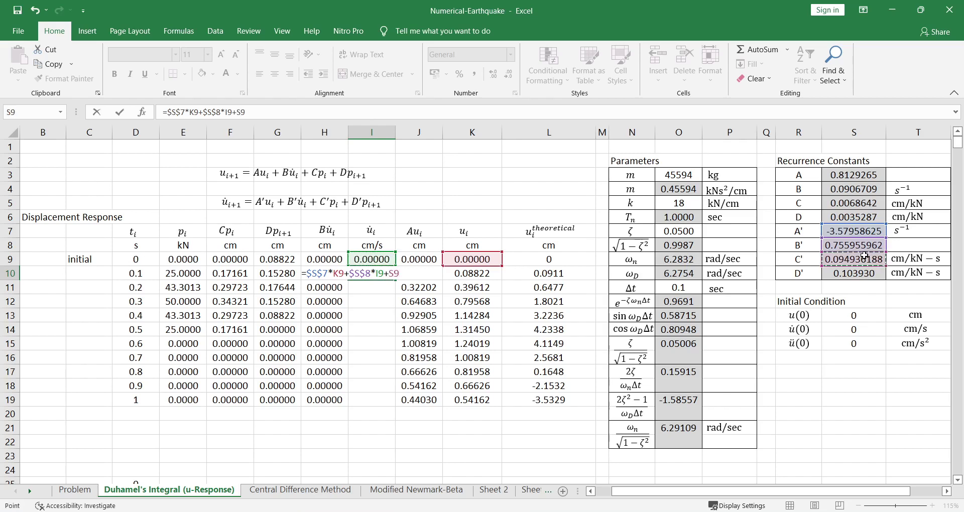
key("F4")
type("*")
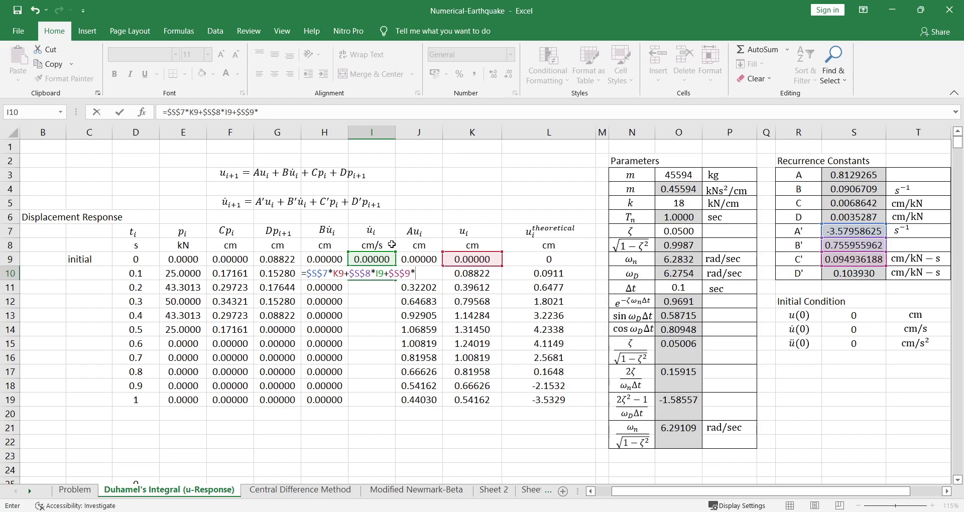
left_click(189, 259)
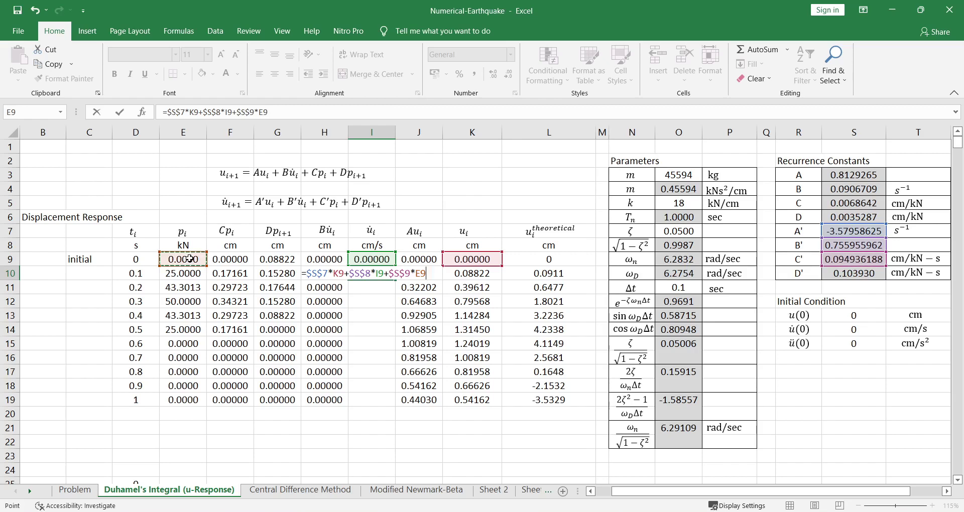
left_click(191, 275)
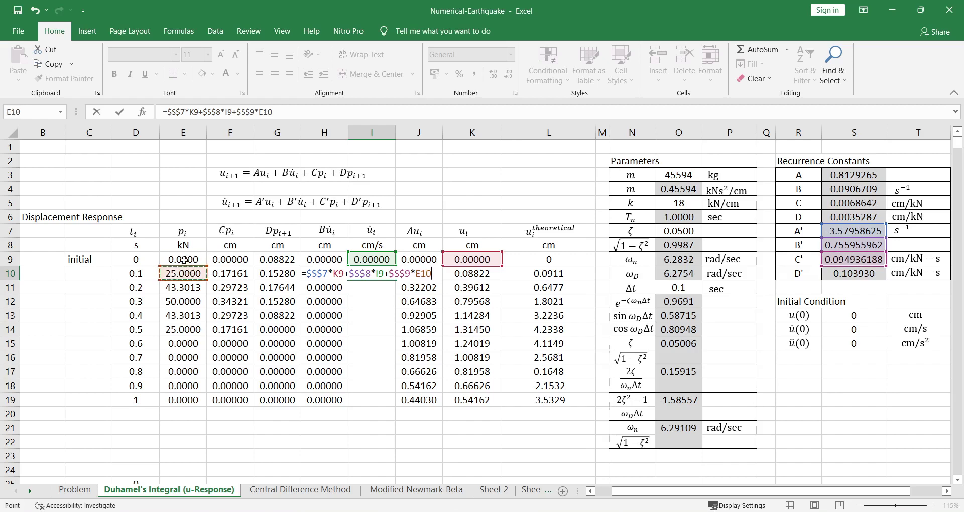
left_click(184, 260)
left_click(189, 274)
left_click(189, 261)
Step: Complete the I10 velocity formula with the D' term +$S$10*E10 and fill it down through I19
type("+")
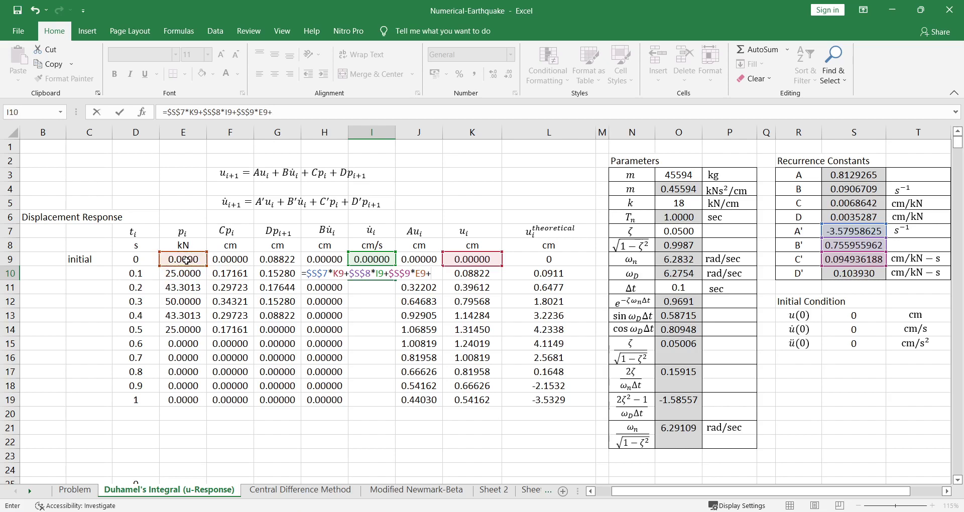
left_click(839, 273)
key("F4")
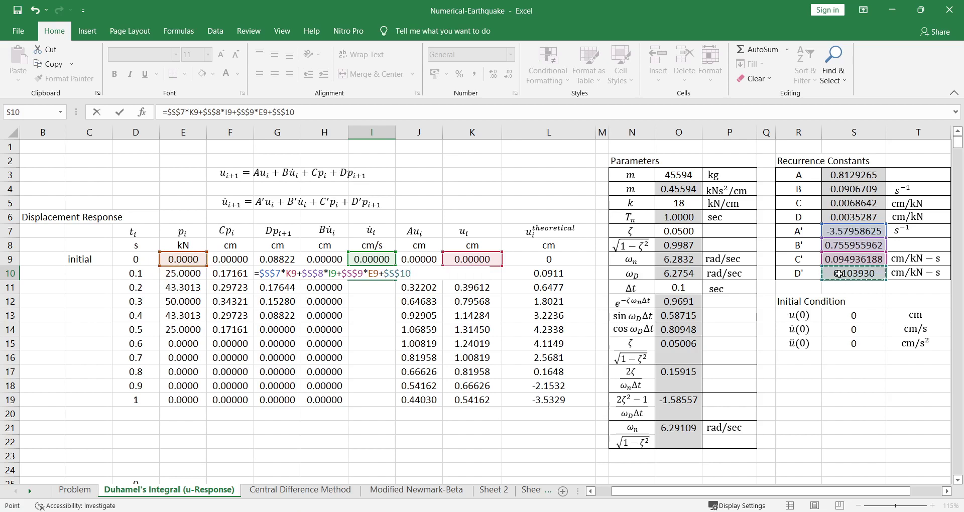
type("*")
left_click(194, 279)
key("Return")
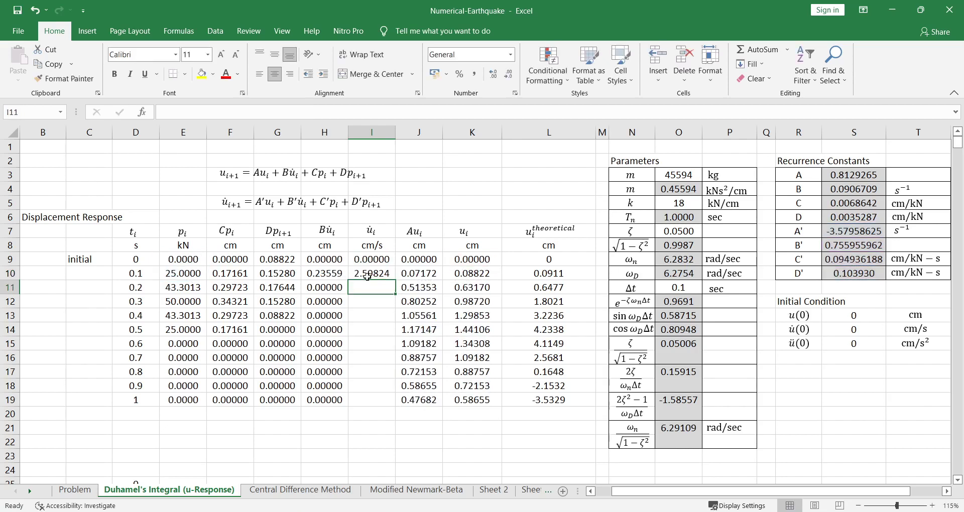
left_click(367, 276)
left_click_drag(394, 281, 392, 411)
Step: Format the initial theoretical displacement in L9 as a number with three decimal places
left_click(548, 402)
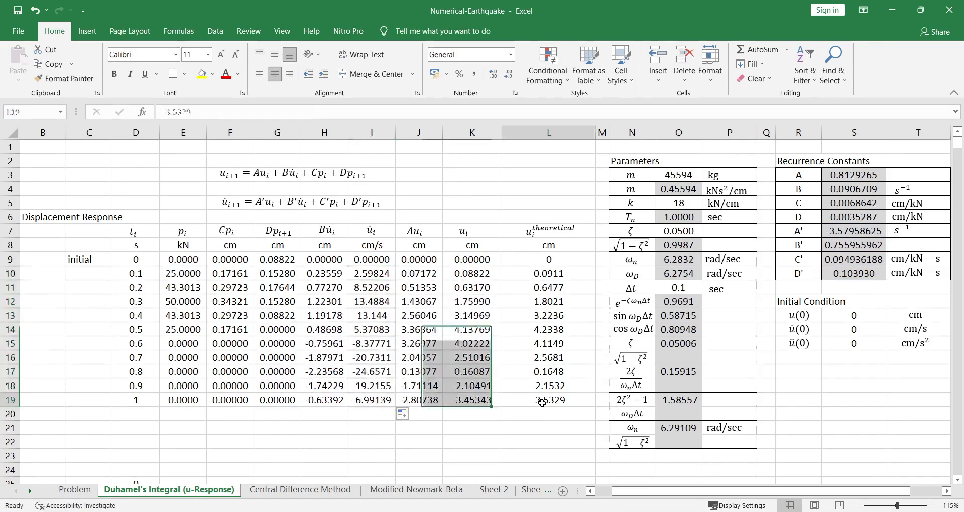
left_click(555, 430)
left_click(539, 291)
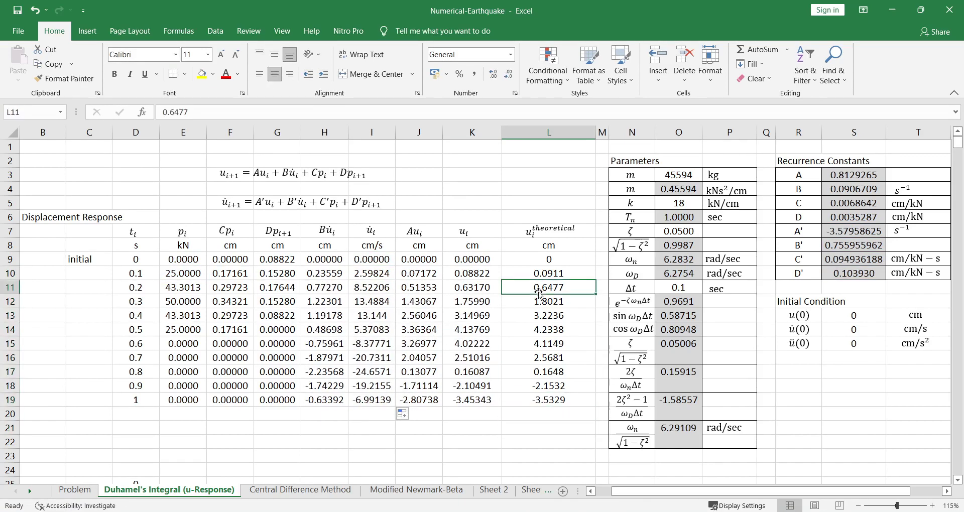
left_click(550, 258)
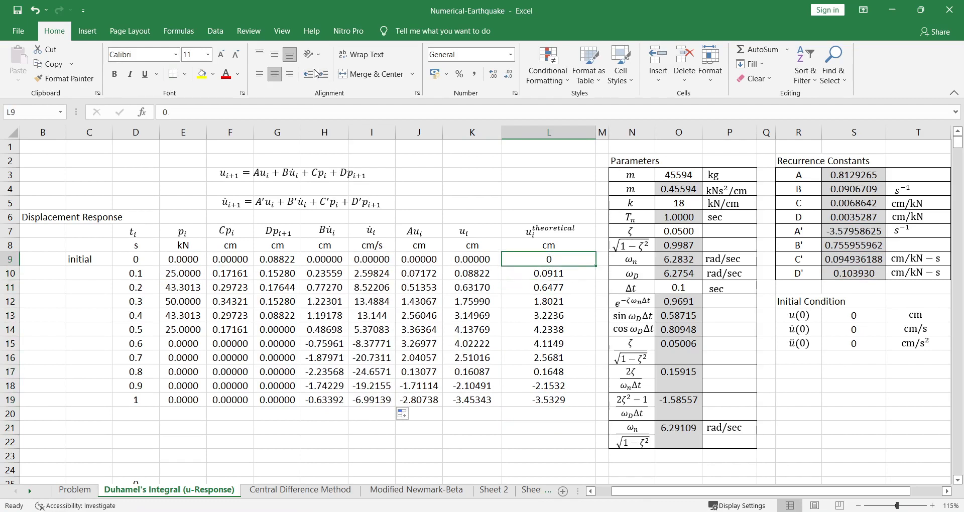
left_click(508, 79)
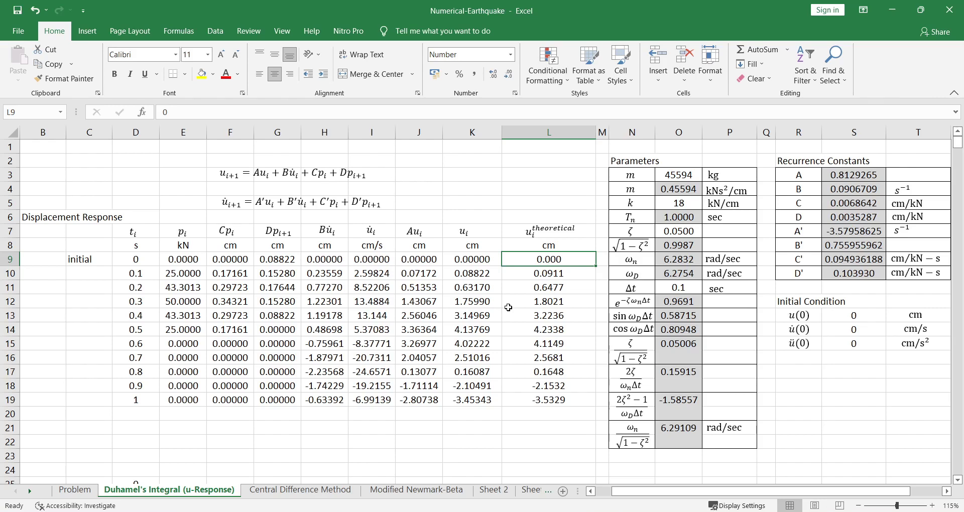
Step: Examine the 0.1 s time steps in the displacement table and the finer 0.01 s time series starting in D25
left_click(470, 306)
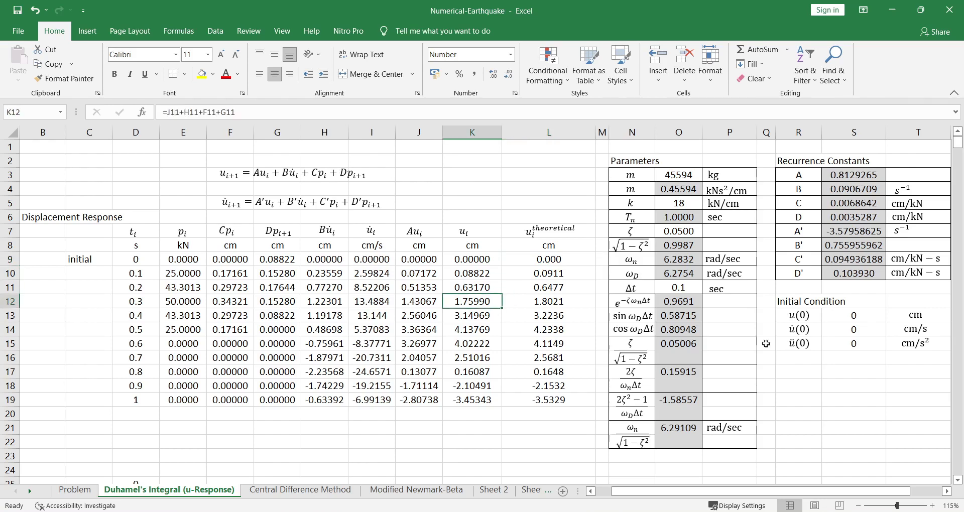
left_click(853, 358)
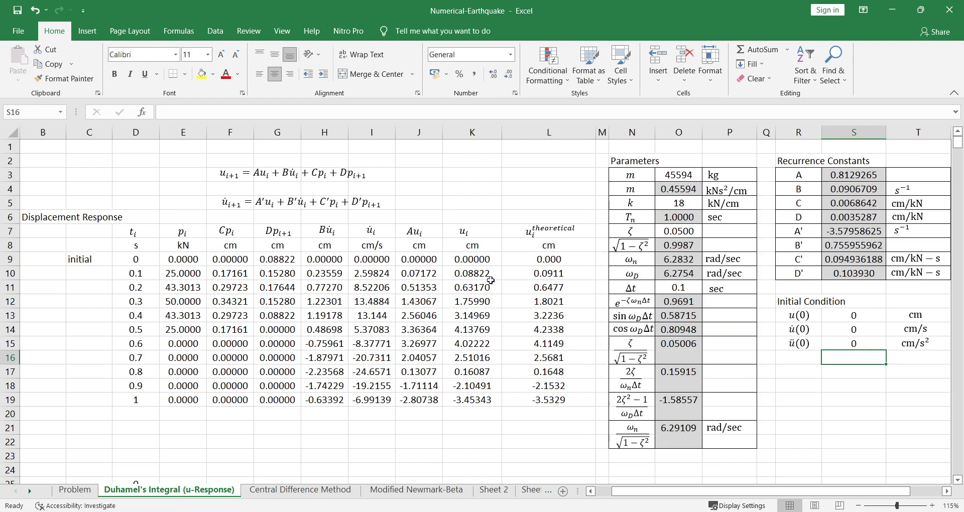
scroll(489, 278, "down", 1)
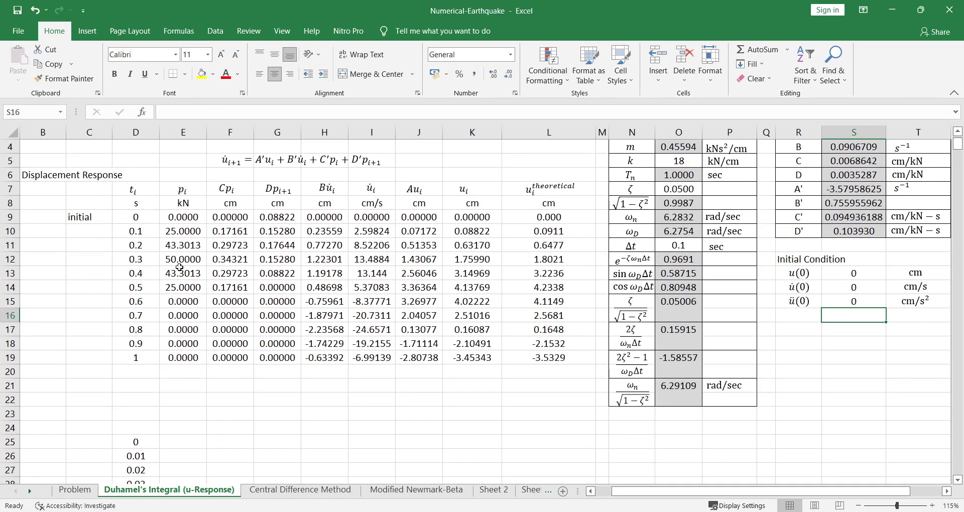
left_click(144, 230)
left_click(146, 217)
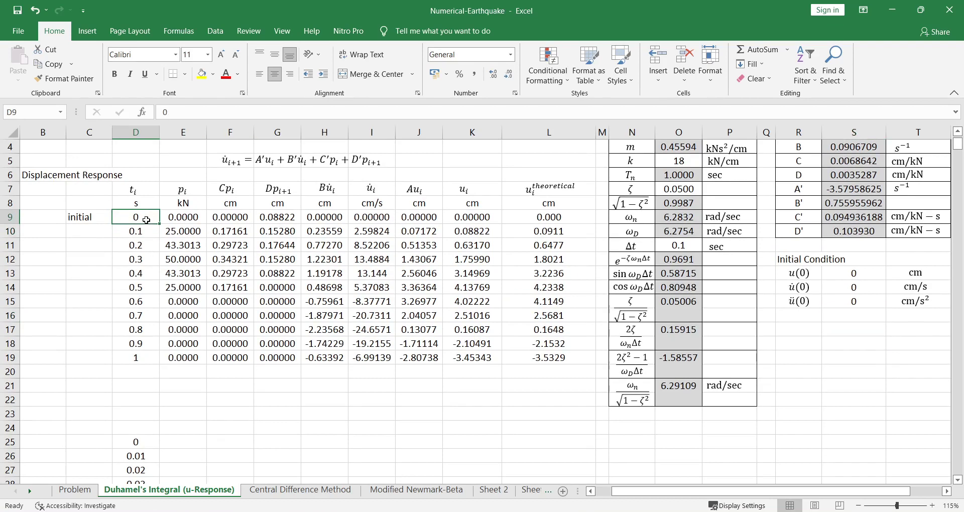
left_click(146, 235)
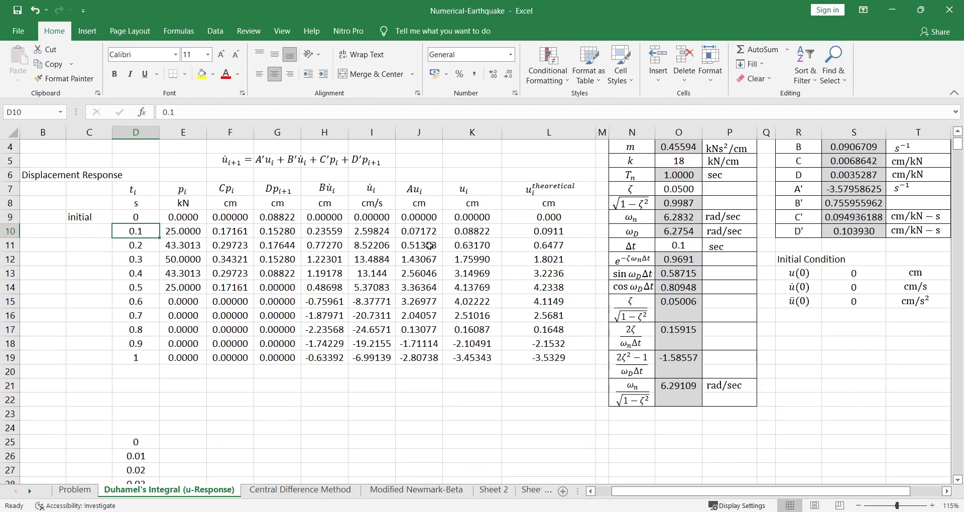
scroll(171, 277, "down", 2)
left_click(139, 372)
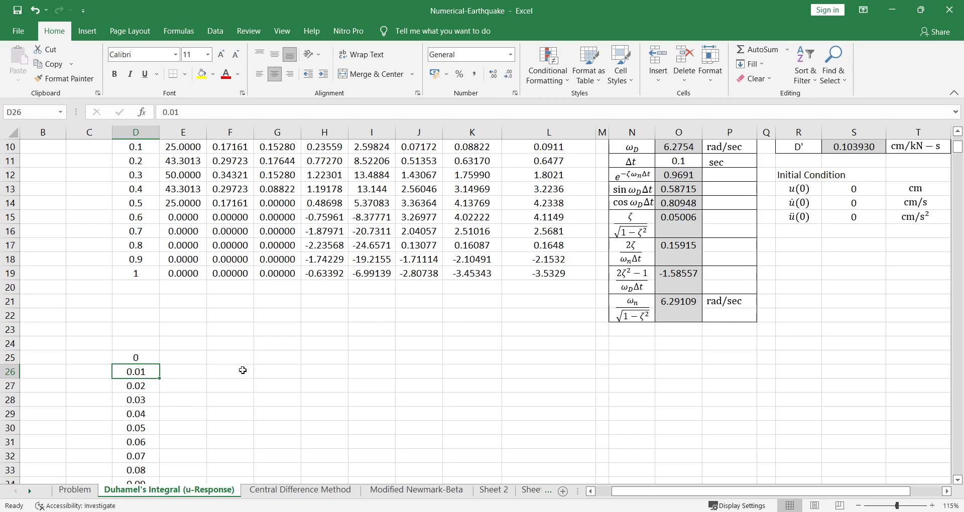
Step: Compare the computed displacement in K10 with the theoretical displacement in L10 at 0.1 s
scroll(241, 348, "up", 1)
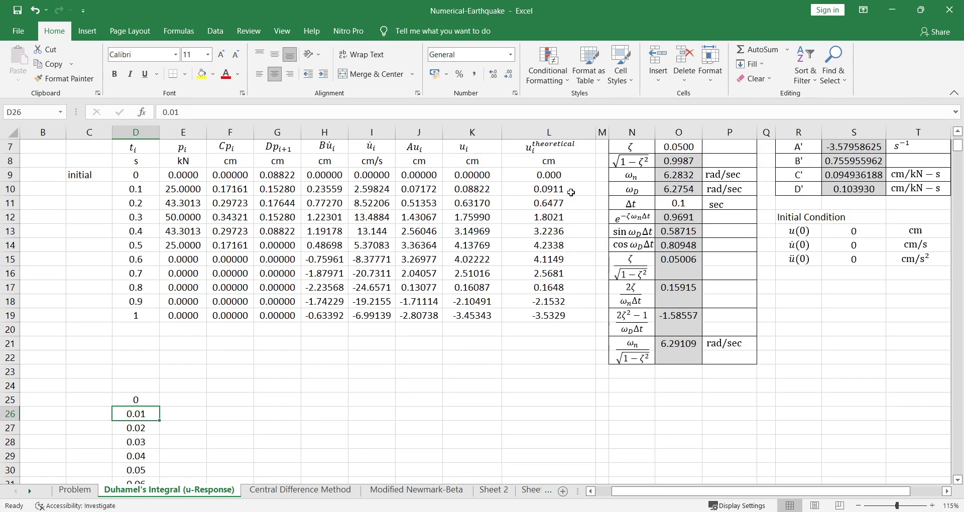
scroll(571, 193, "up", 1)
left_click(572, 235)
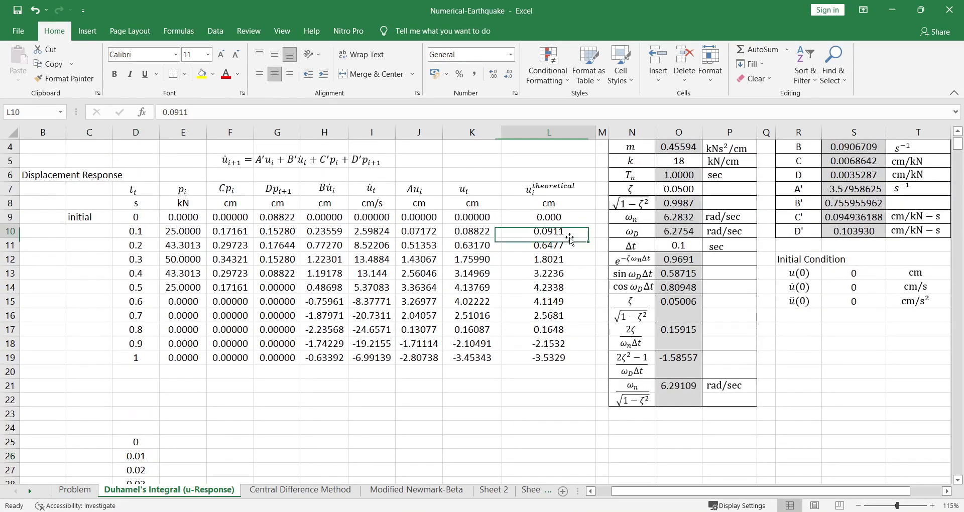
left_click(488, 234)
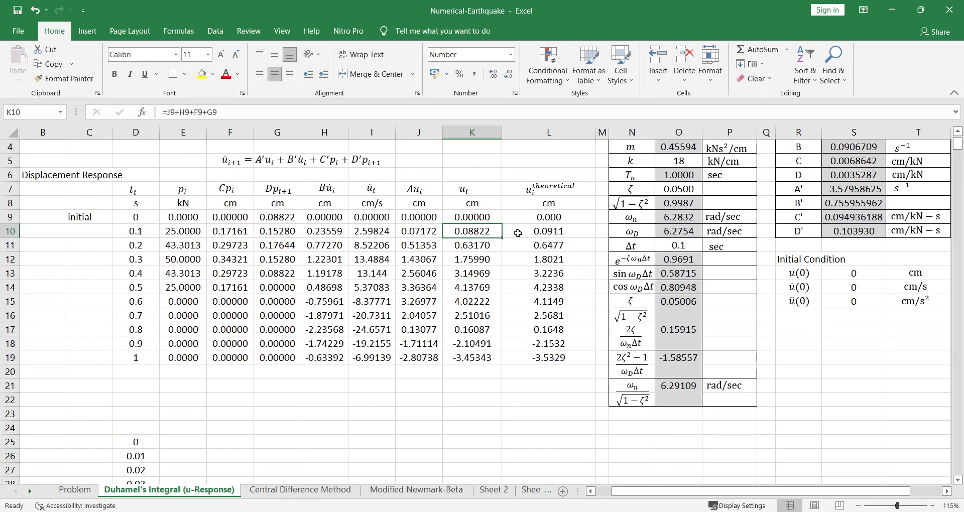
key("Right")
key("Left")
key("Right")
key("Left")
key("Right")
key("Left")
key("Right")
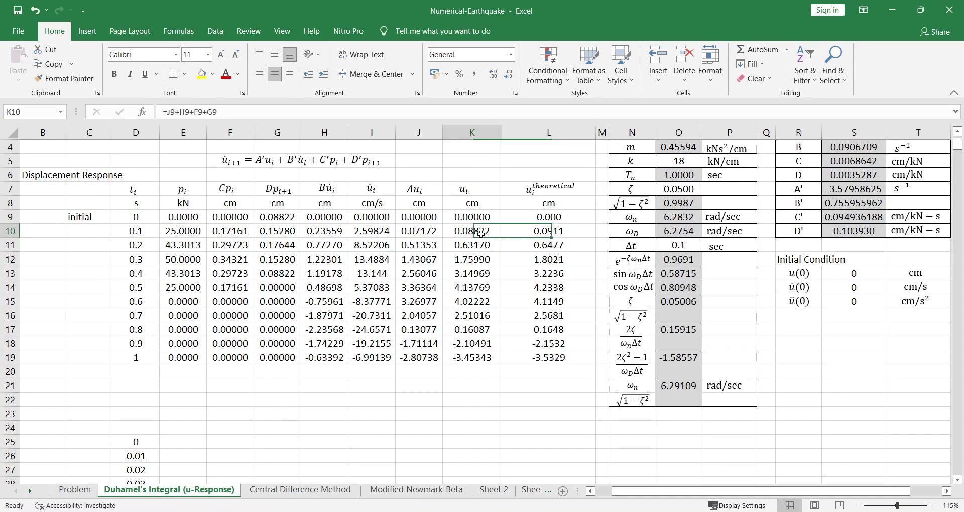
key("Left")
Step: Review the 0.01 s time series from D25 down against the time step Δt in O11
scroll(164, 402, "down", 2)
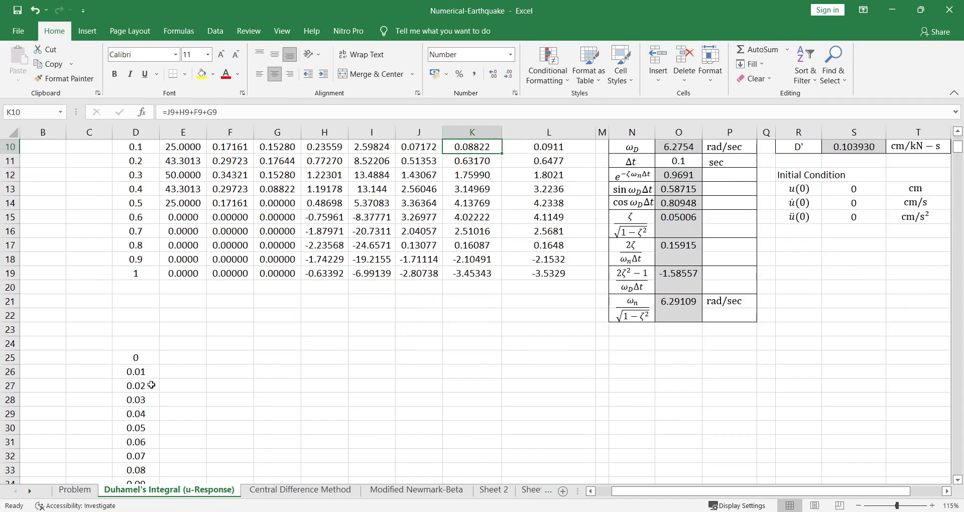
left_click_drag(144, 375, 145, 428)
scroll(655, 296, "up", 1)
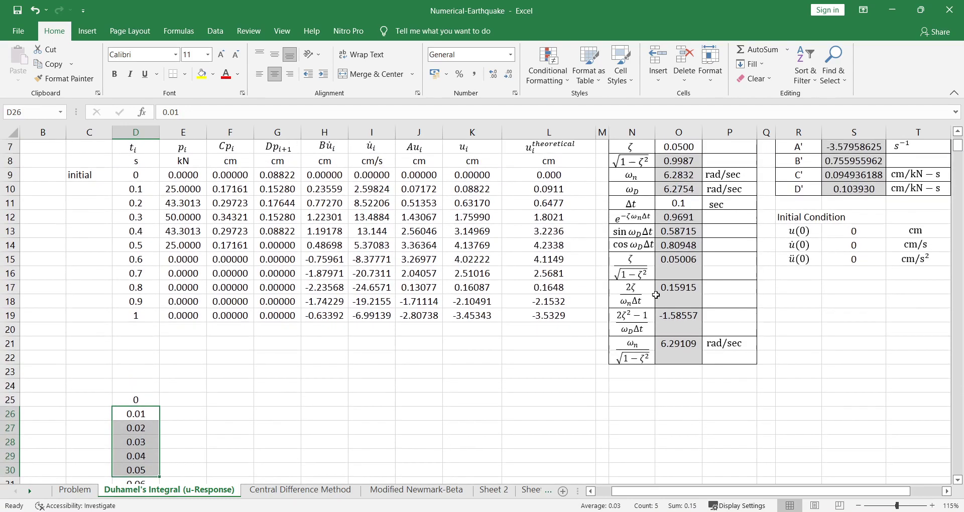
left_click(687, 205)
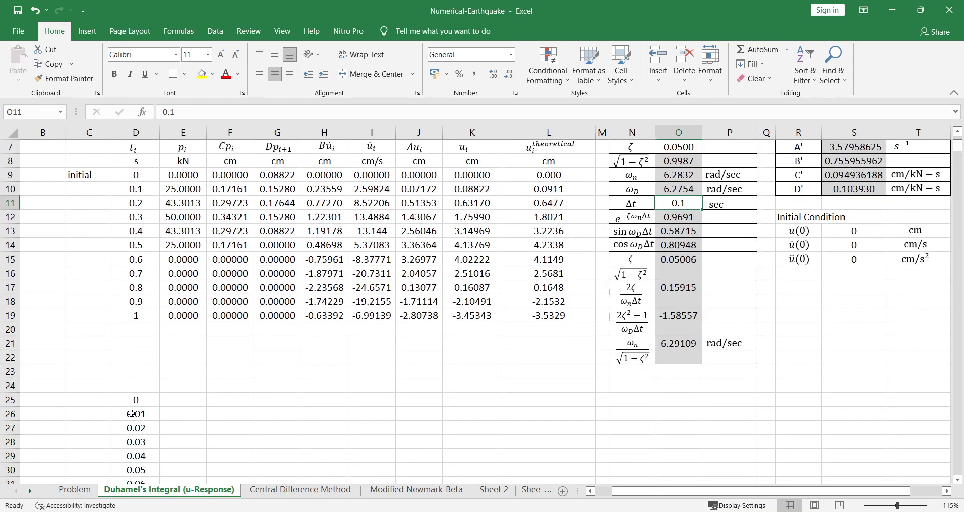
scroll(173, 410, "down", 2)
left_click_drag(133, 316, 133, 450)
scroll(138, 371, "up", 9)
scroll(139, 362, "up", 20)
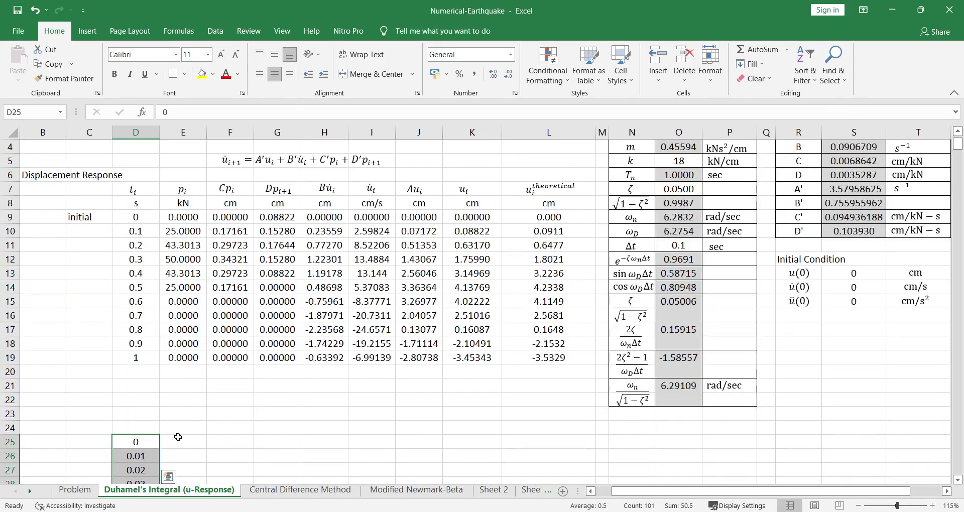
Step: Inspect the sinusoidal load formula in E10 without changing it
left_click(178, 438)
double_click(183, 231)
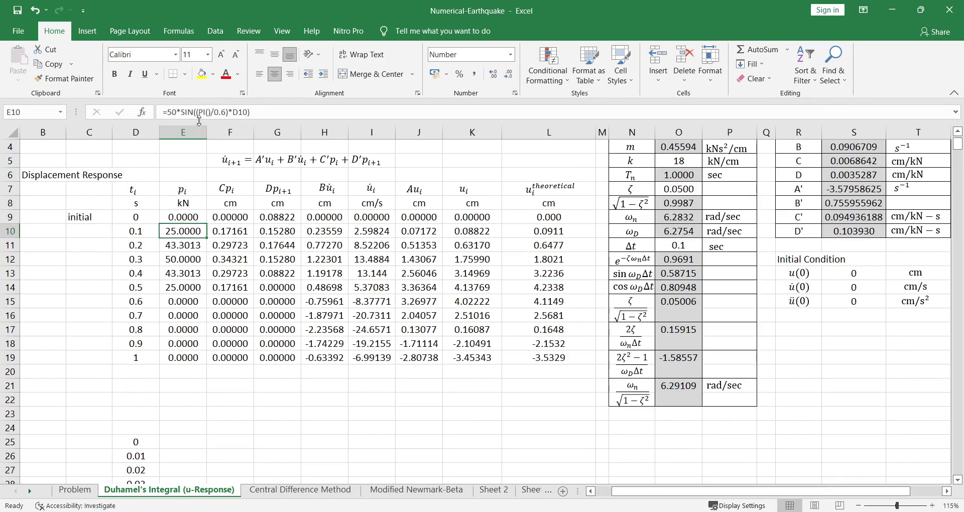
key("Escape")
scroll(372, 342, "down", 2)
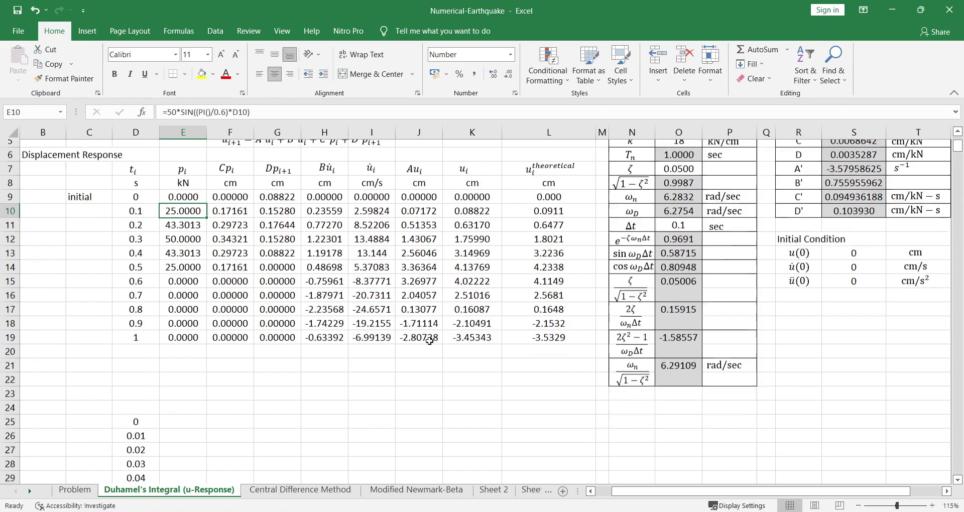
left_click(422, 345)
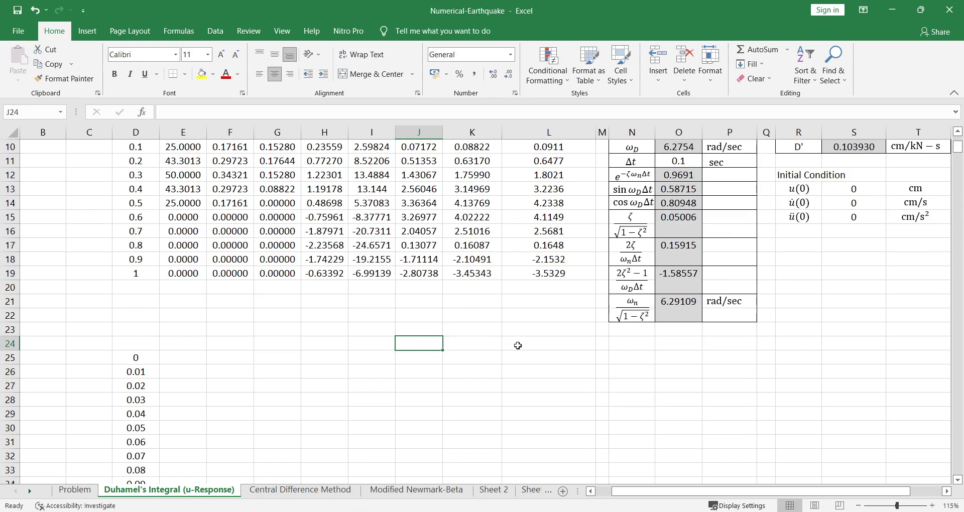
scroll(596, 366, "up", 3)
left_click(829, 386)
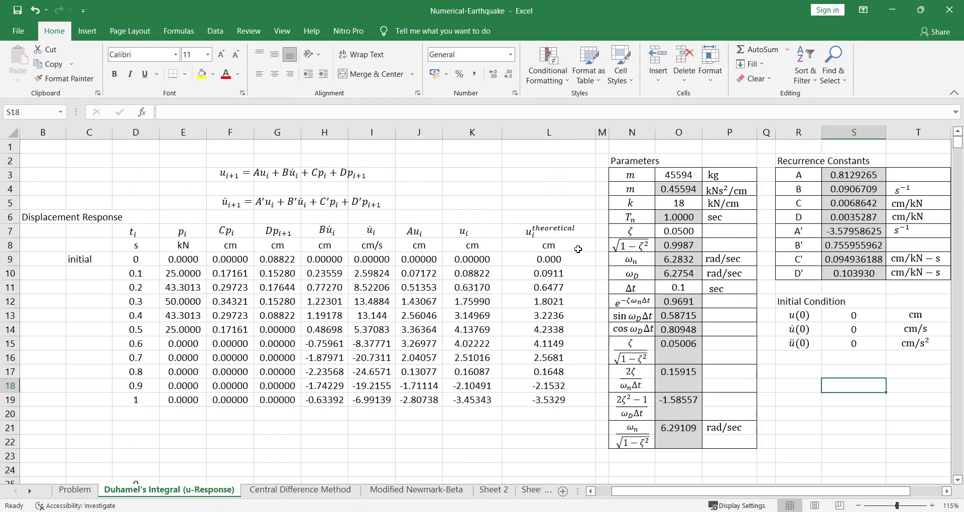
left_click(541, 192)
left_click(165, 158)
left_click(482, 179)
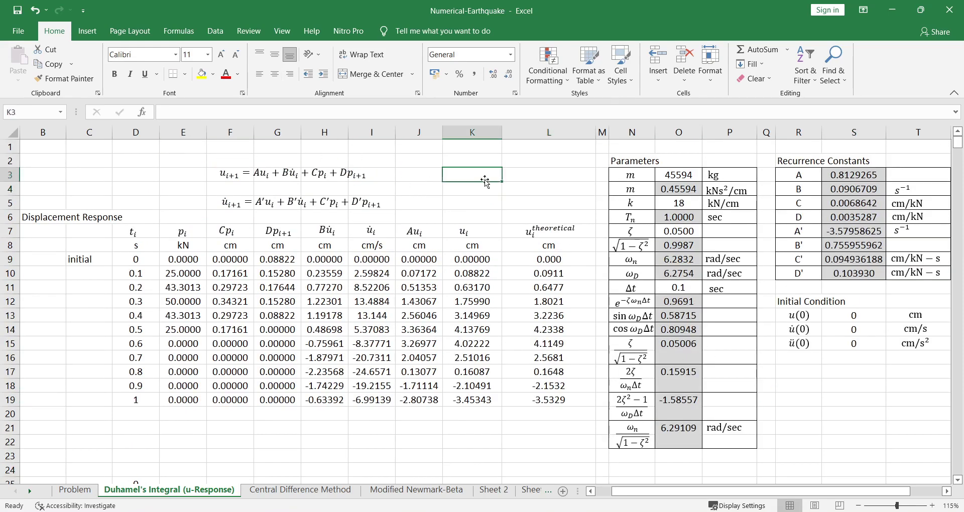
left_click(856, 444)
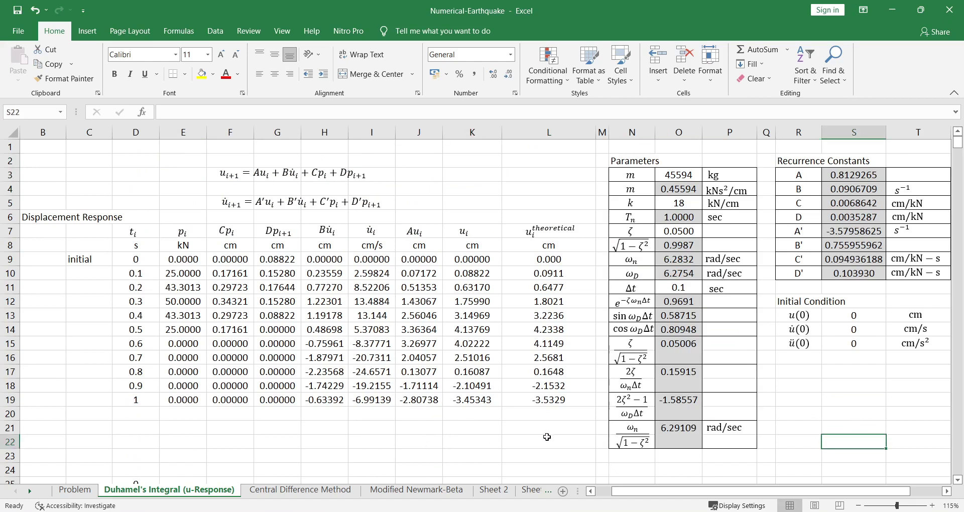